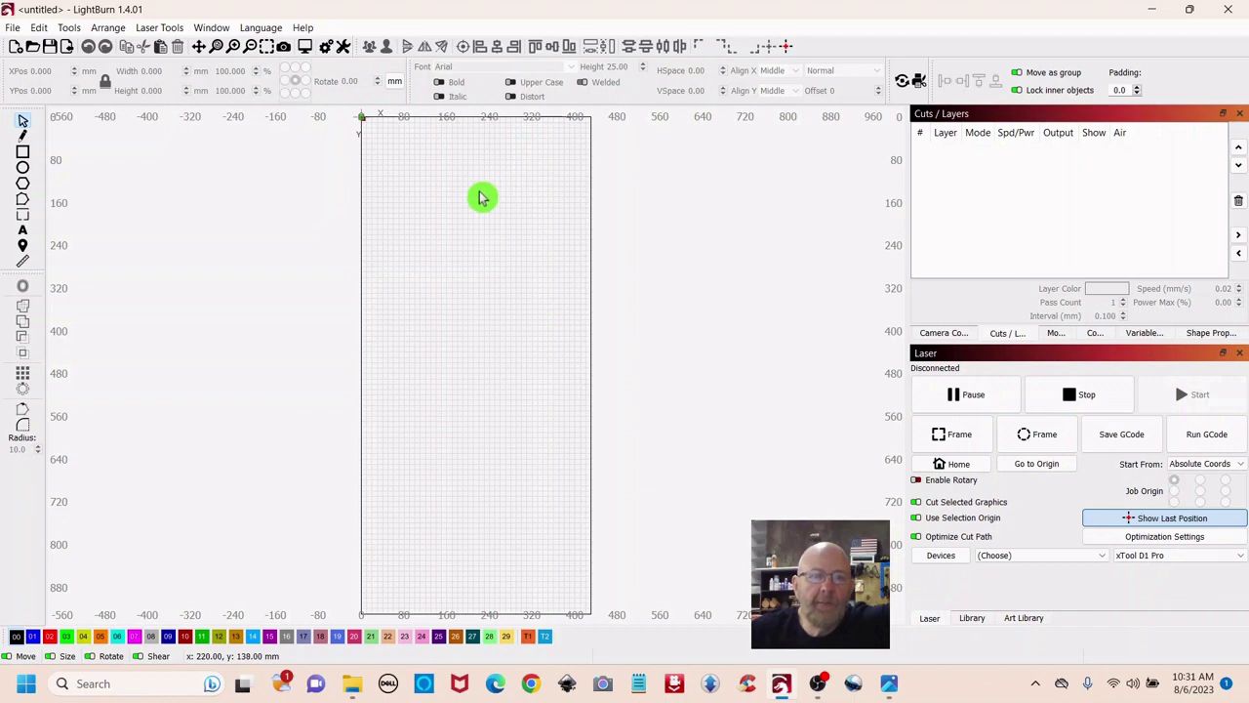
- Zoom in on the empty workspace's top edge, then open the 'Tiered Tray (photo sample)' image
drag(479, 190, 482, 221)
scroll(495, 343, up, 4)
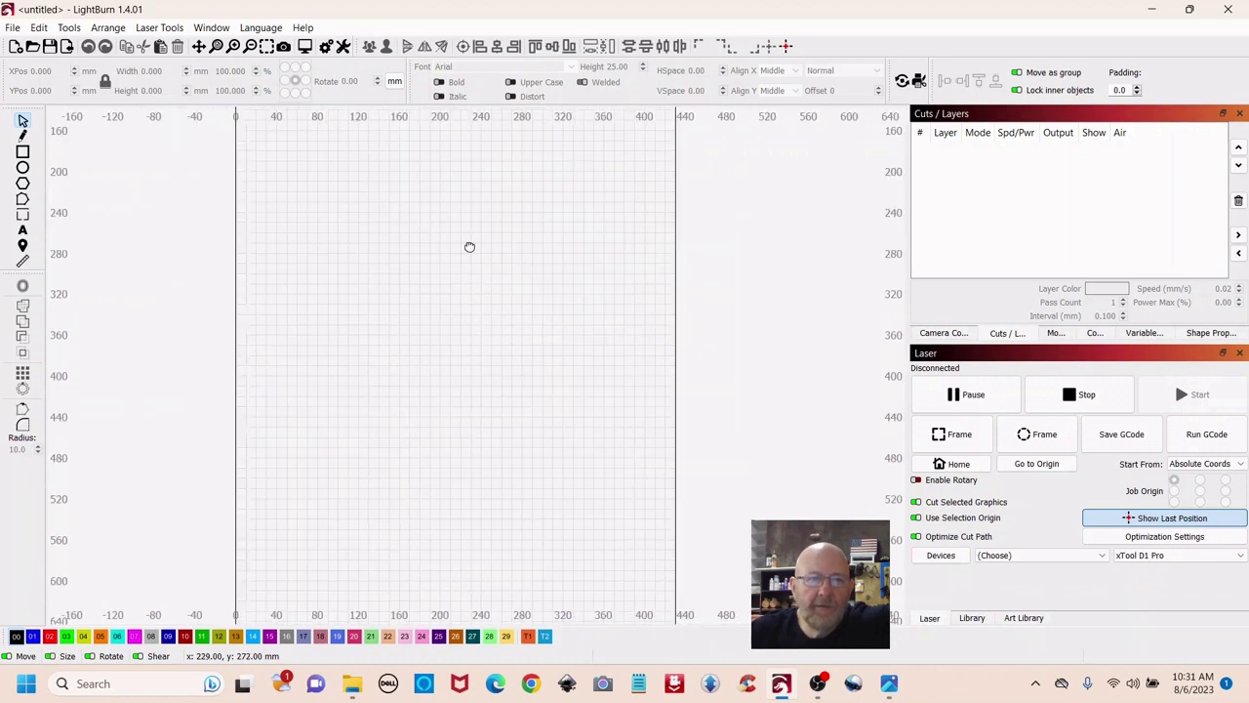
drag(468, 245, 468, 421)
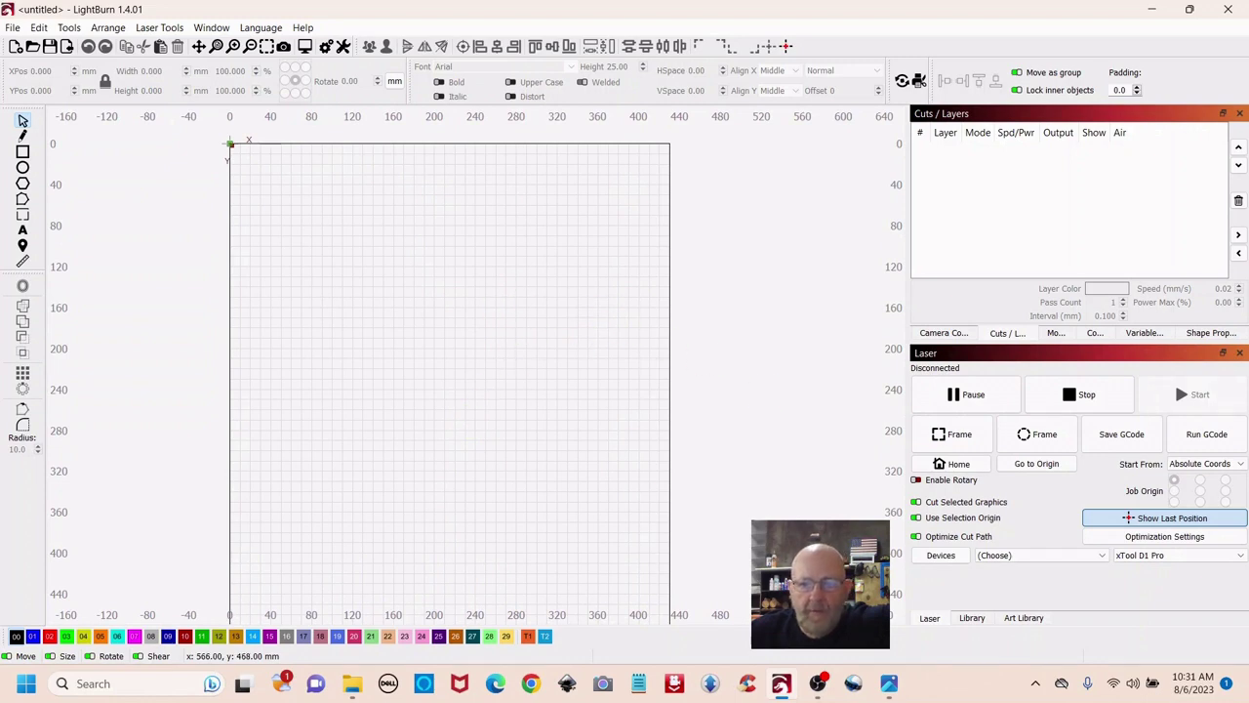
click(890, 683)
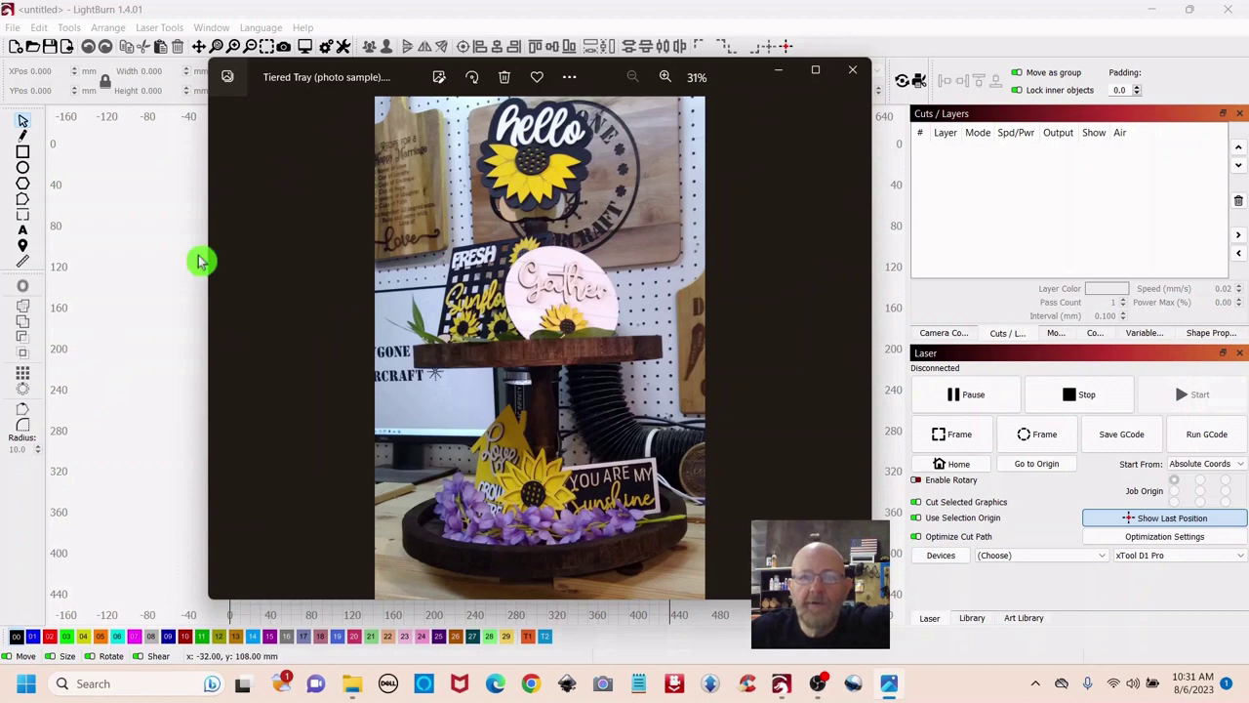
- Minimize the Photos window showing the tiered tray sample
click(781, 77)
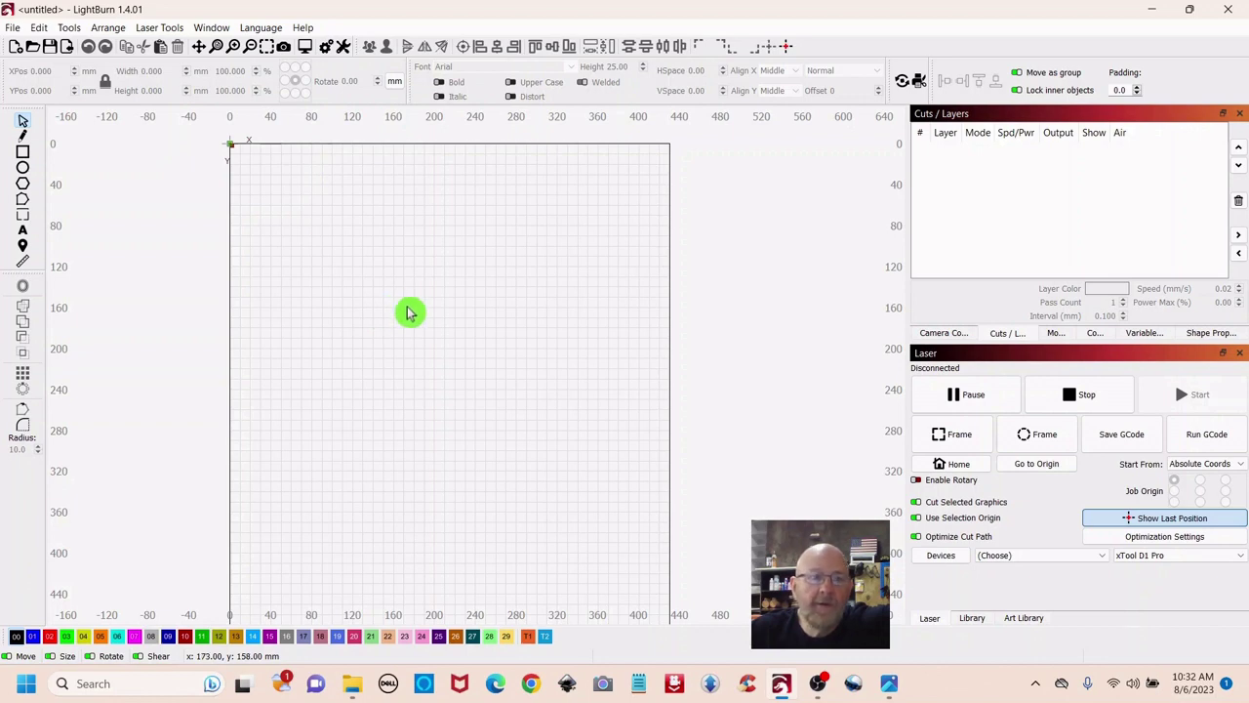
- Draw a 288×252 mm rectangle and assign it to the T1 tool layer
click(23, 156)
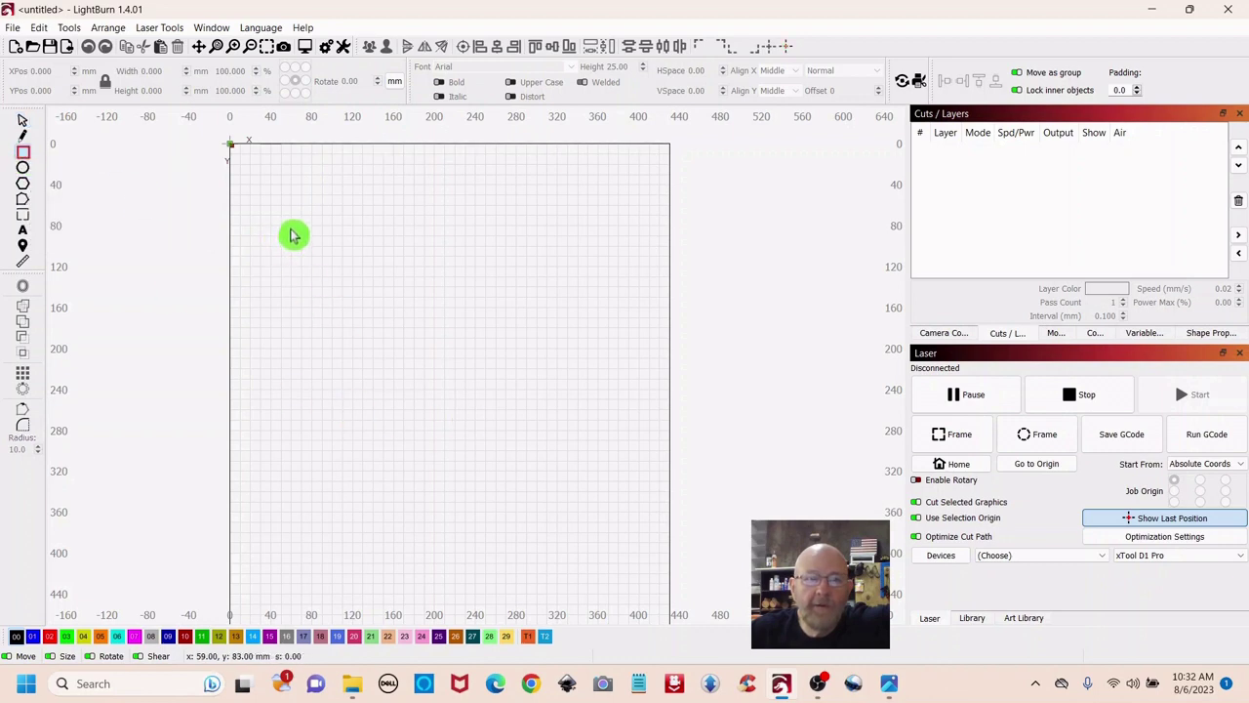
drag(292, 232, 579, 485)
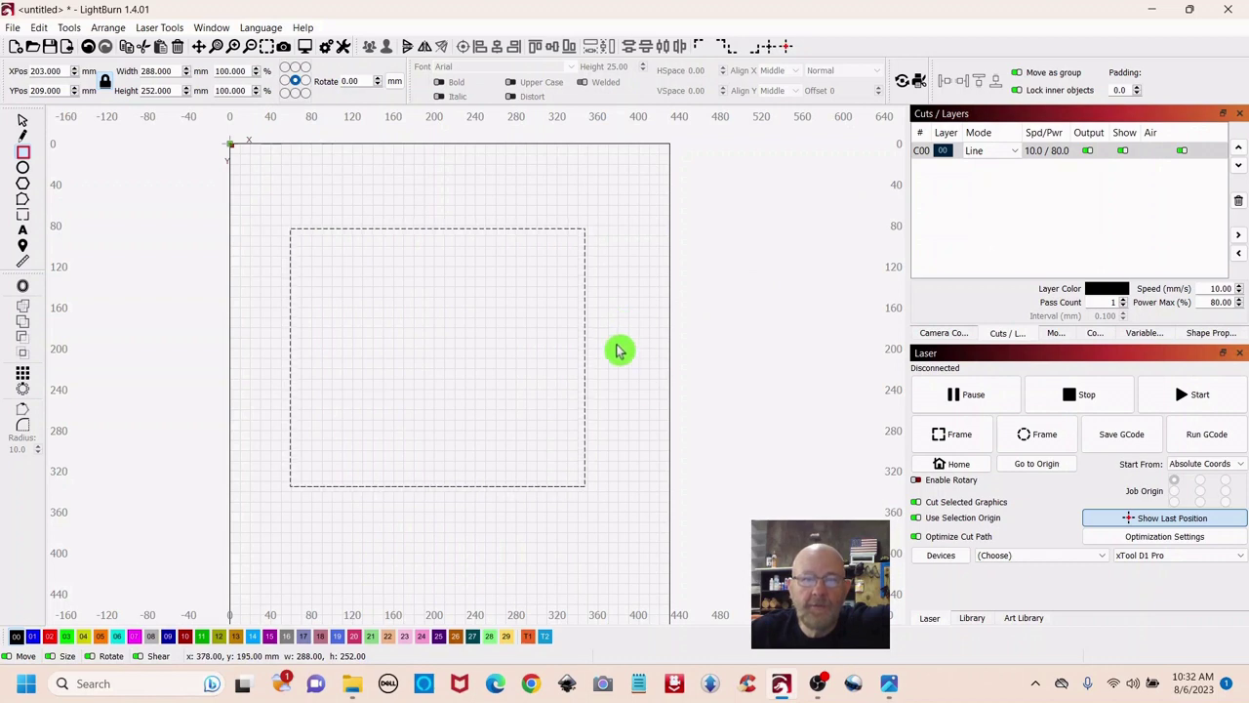
click(528, 639)
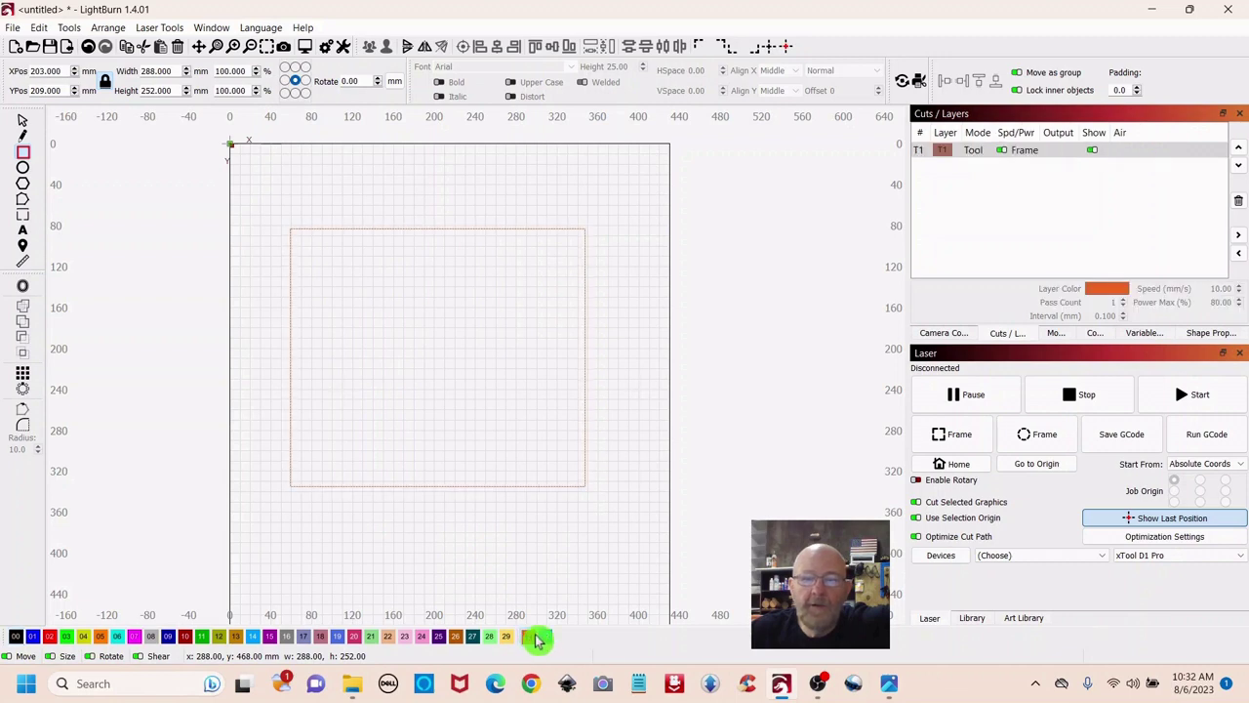
click(1064, 154)
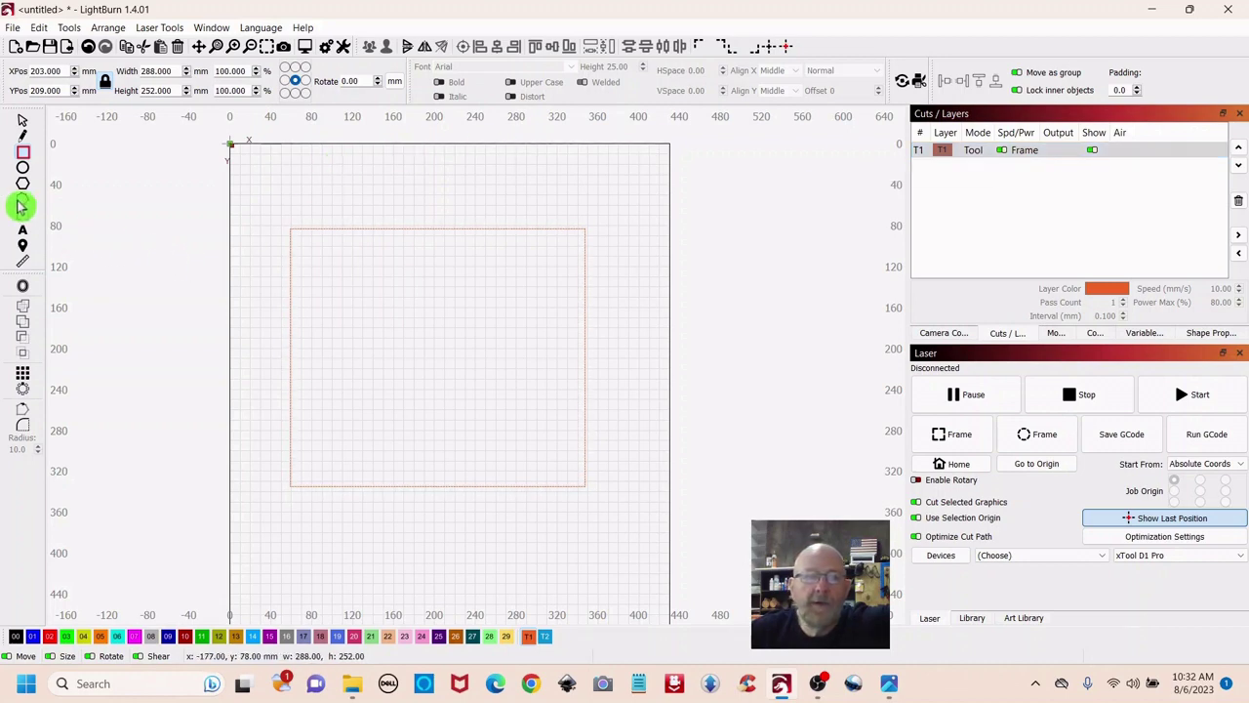
- Unlock the aspect ratio and resize the rectangle to 298 mm width and 298 mm height
click(23, 127)
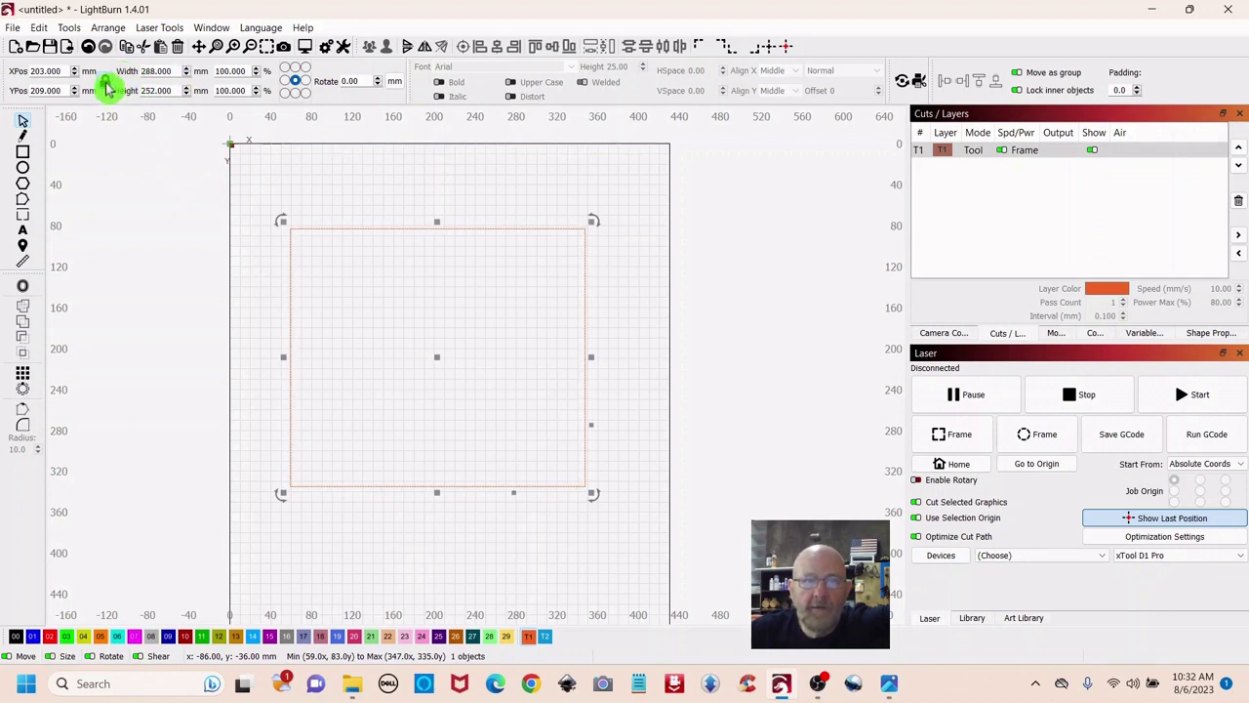
click(133, 103)
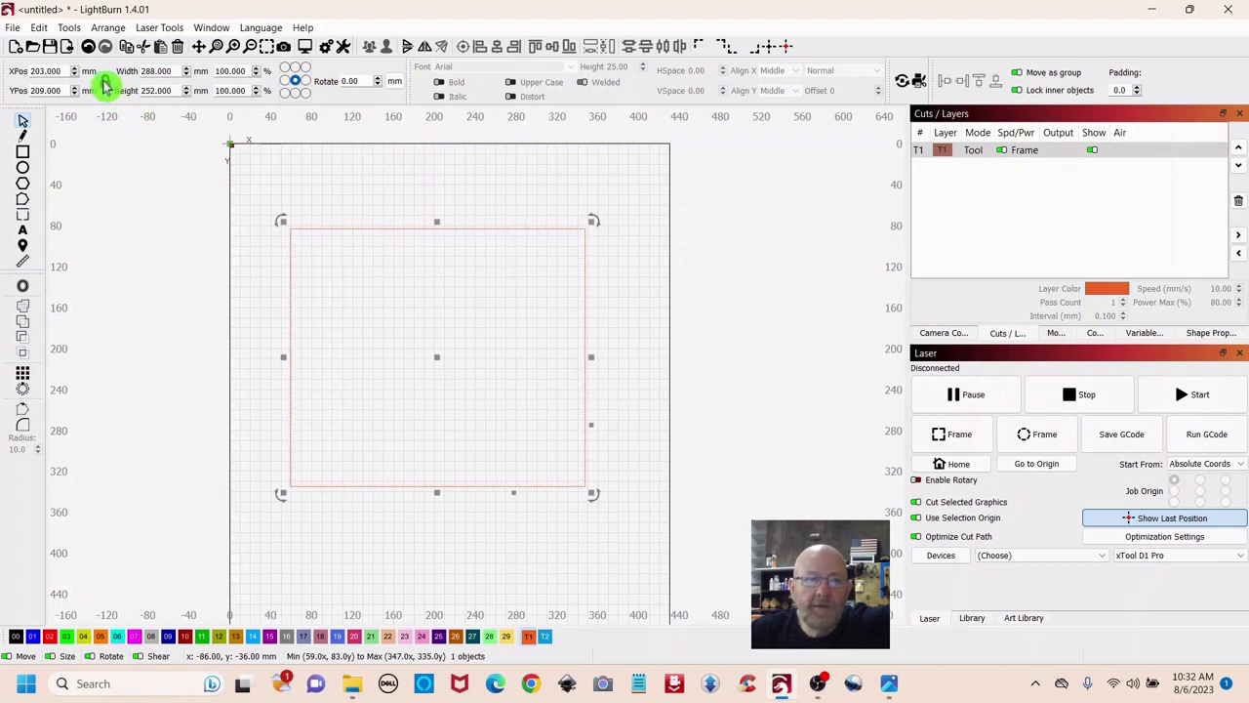
click(104, 85)
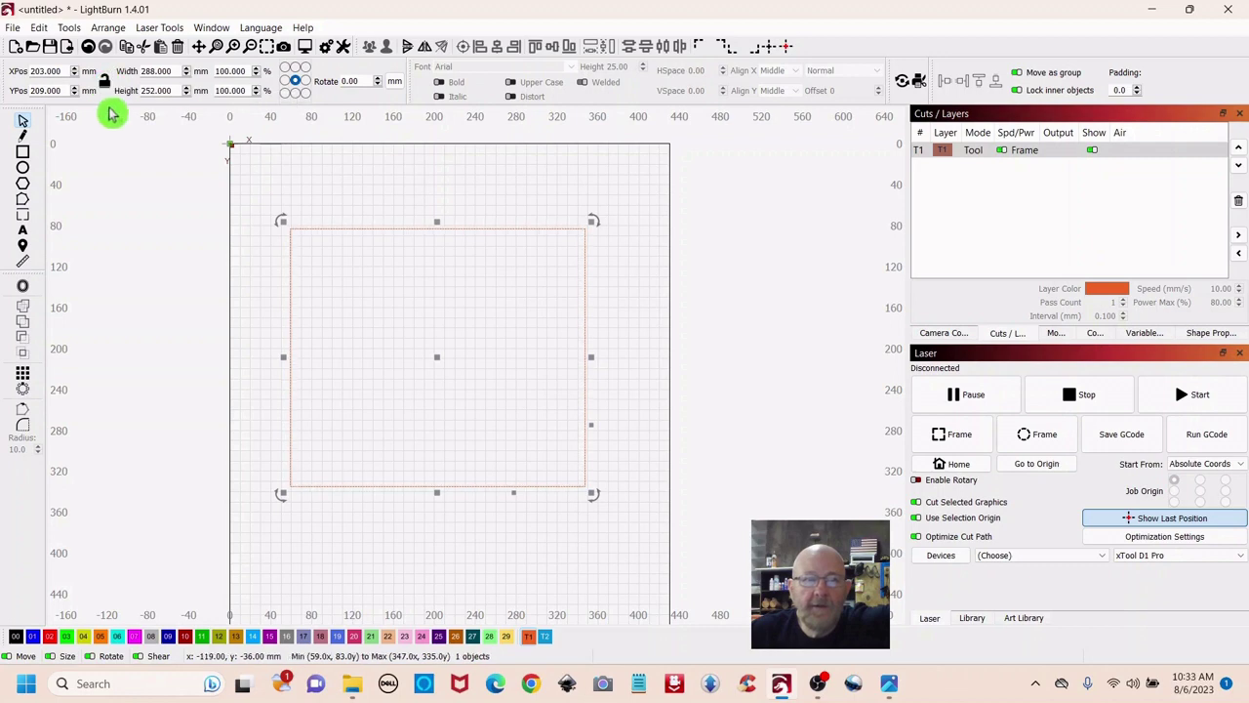
double_click(156, 72)
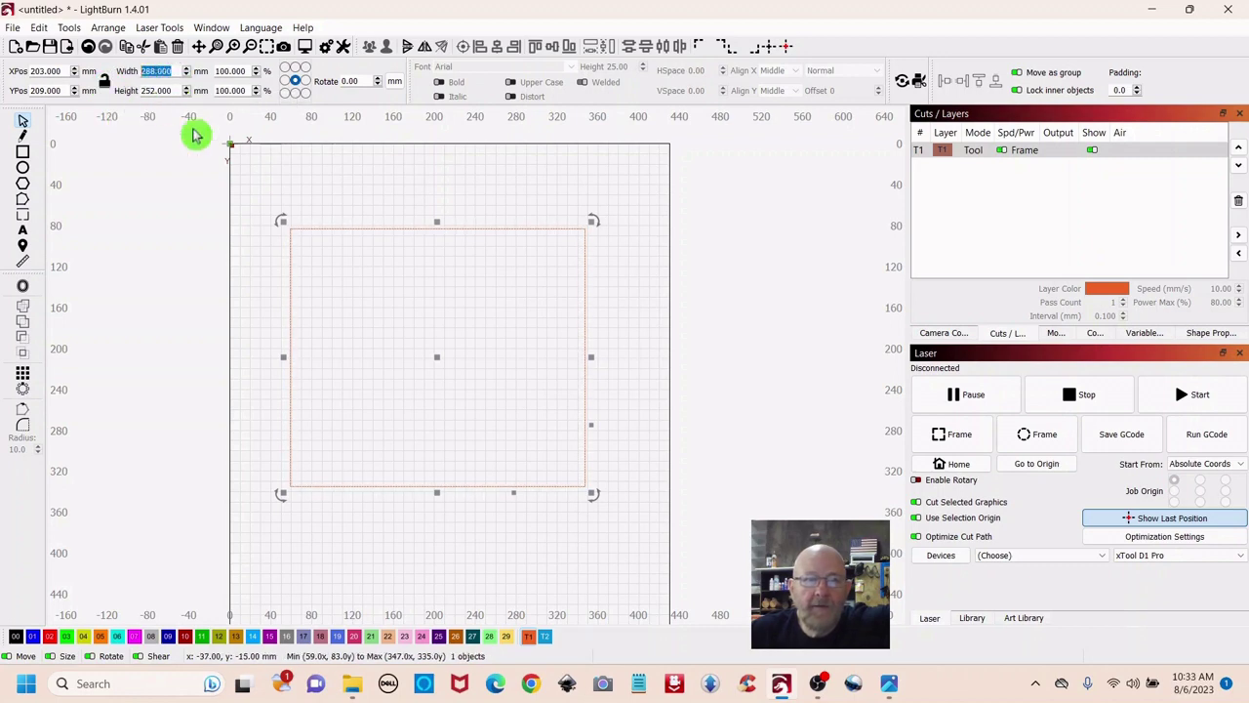
text(298)
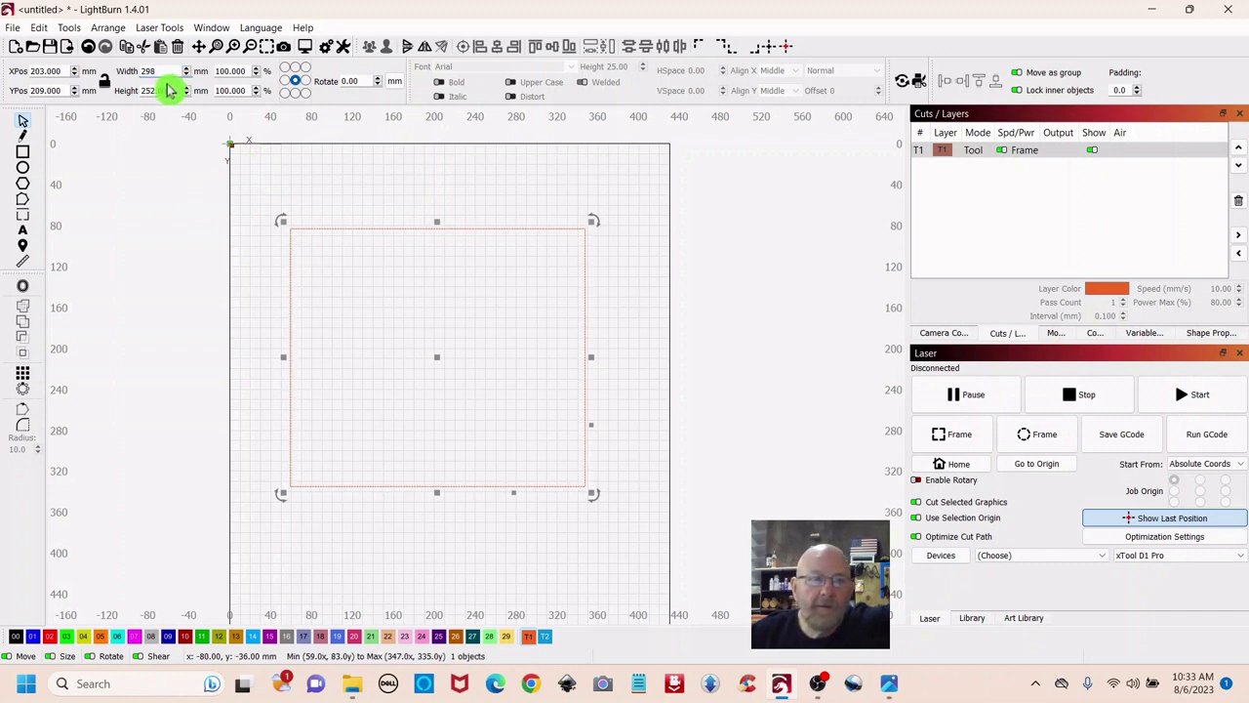
key(Return)
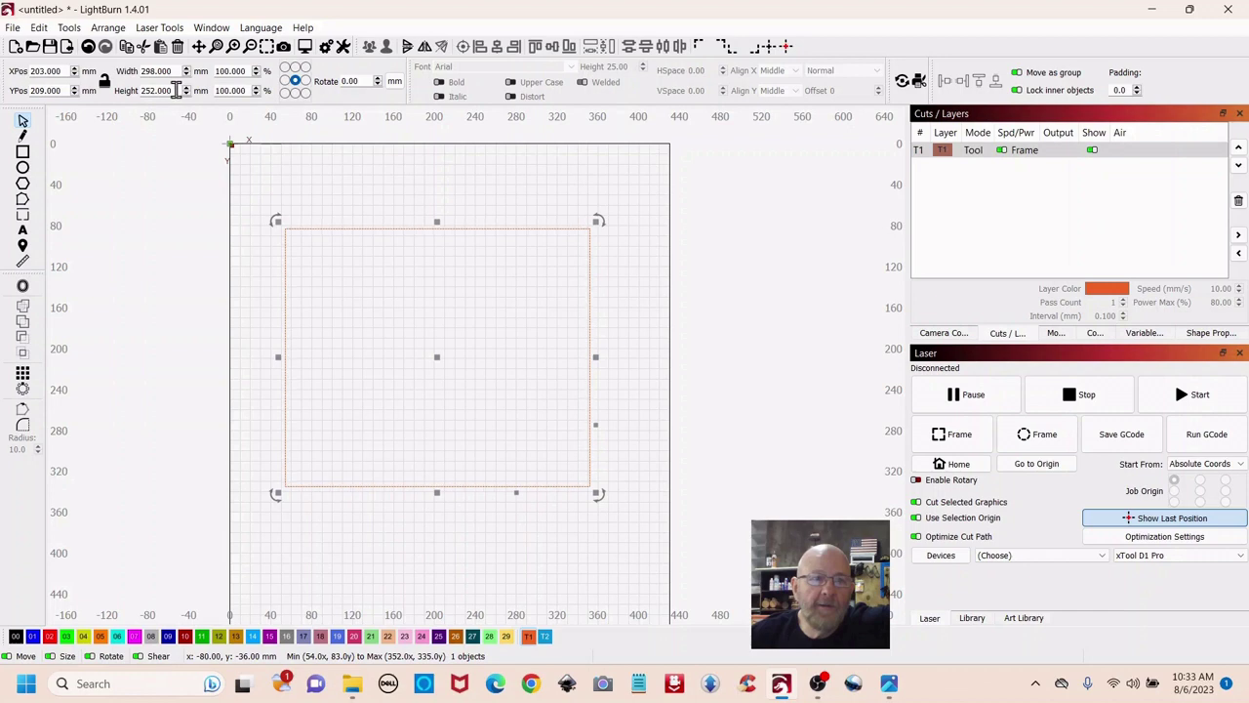
double_click(172, 90)
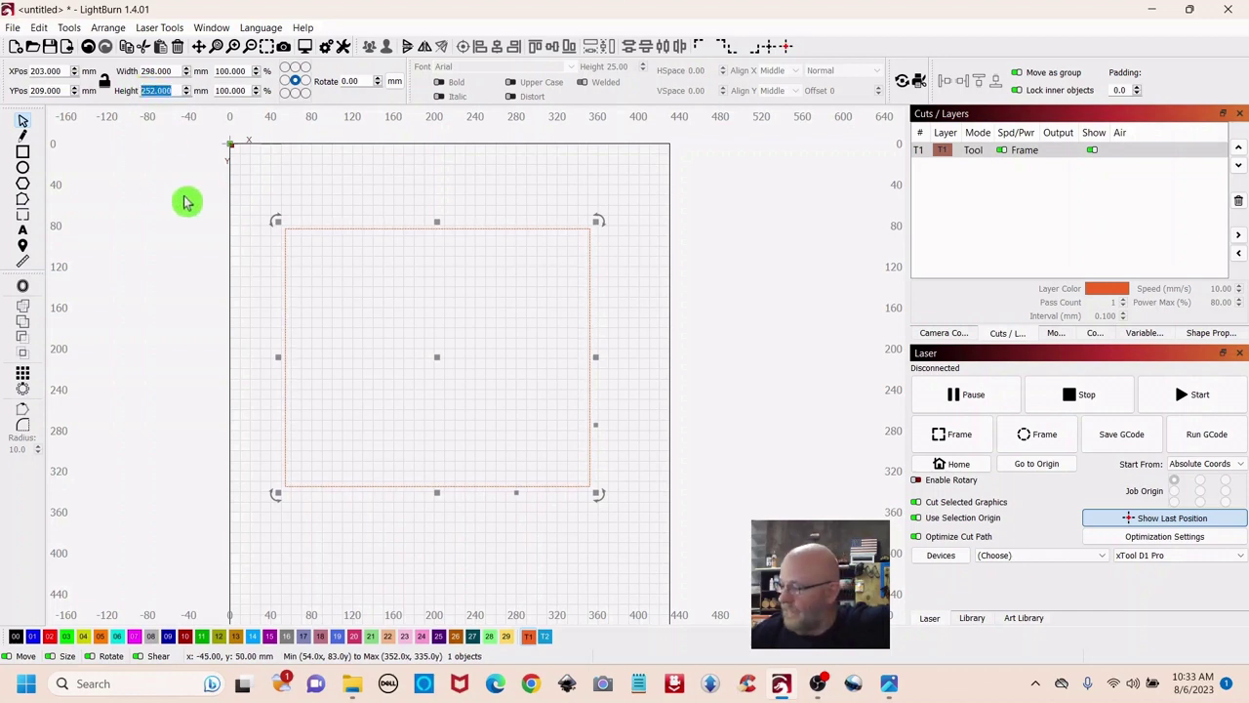
text(298)
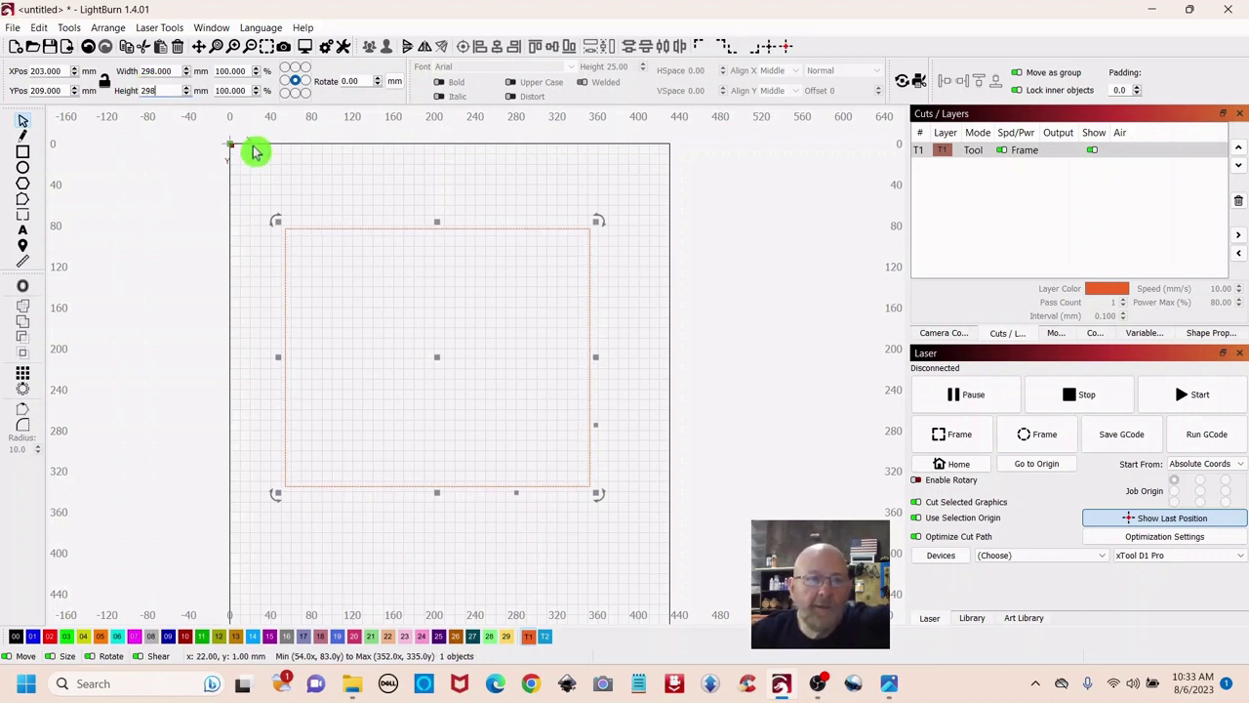
click(336, 190)
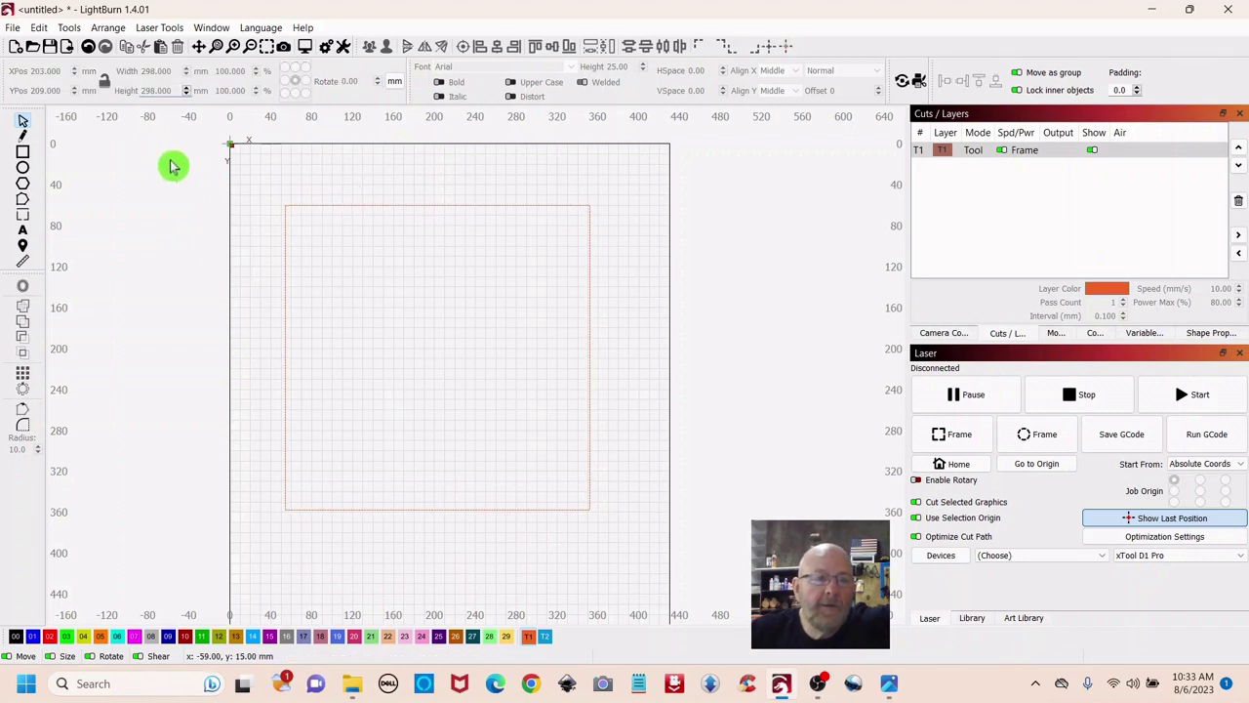
- Reselect the 298 mm square frame, relock its aspect ratio, and recentre the view
click(24, 124)
drag(248, 167, 651, 552)
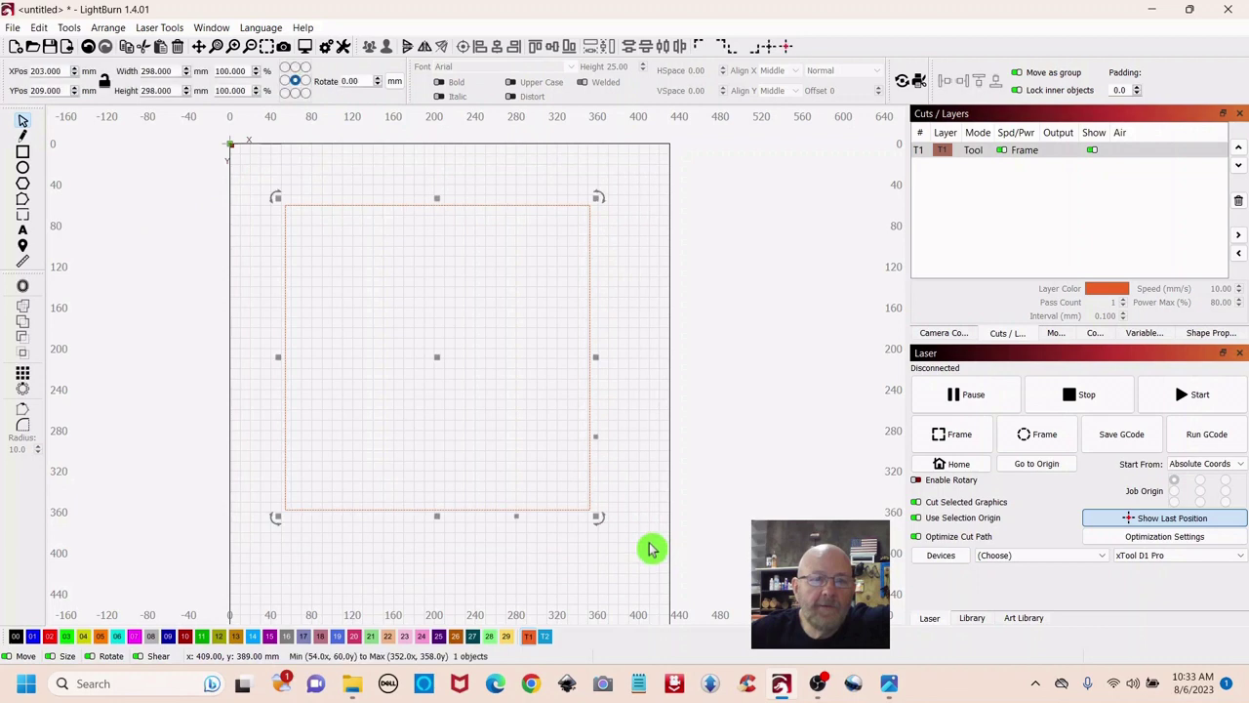
click(106, 86)
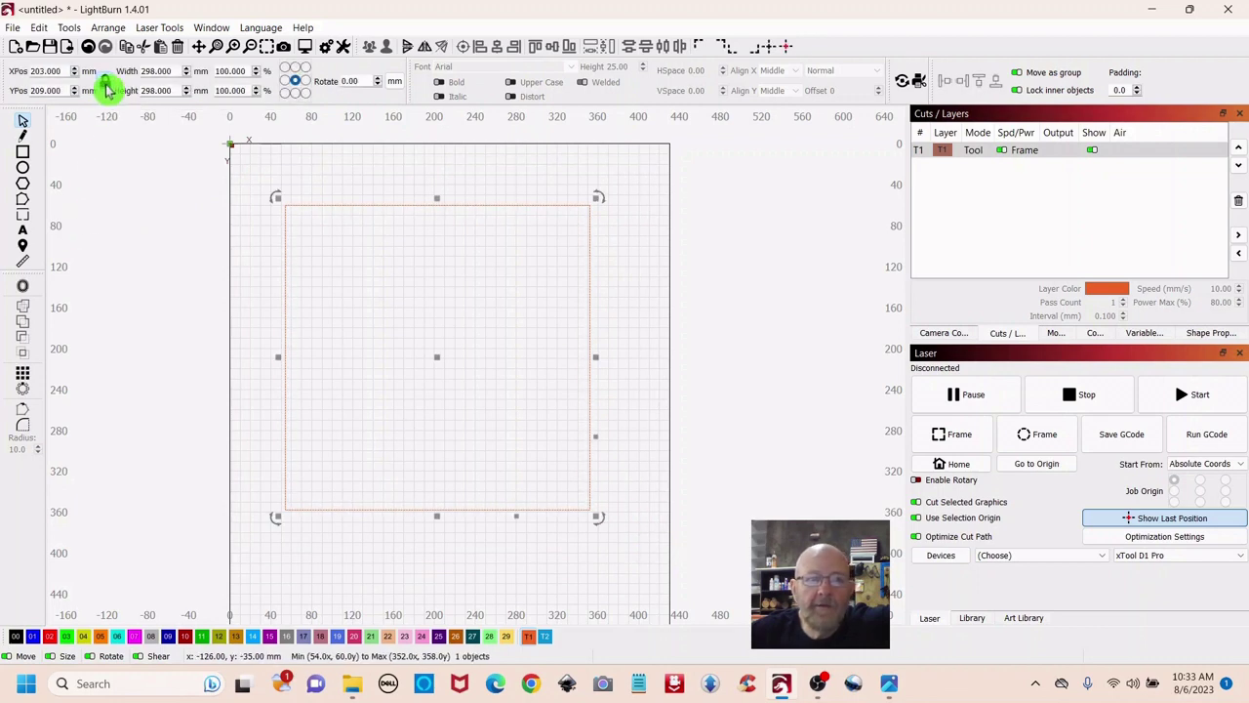
click(630, 285)
drag(252, 175, 624, 505)
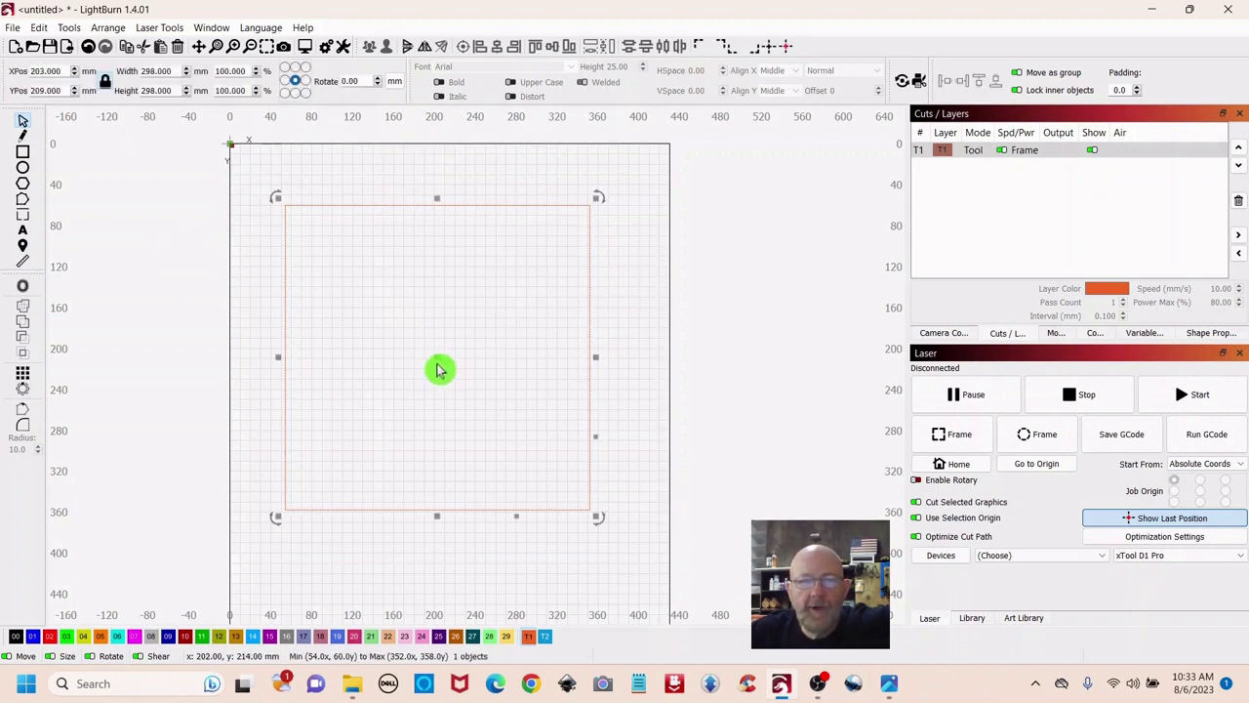
drag(435, 360, 466, 357)
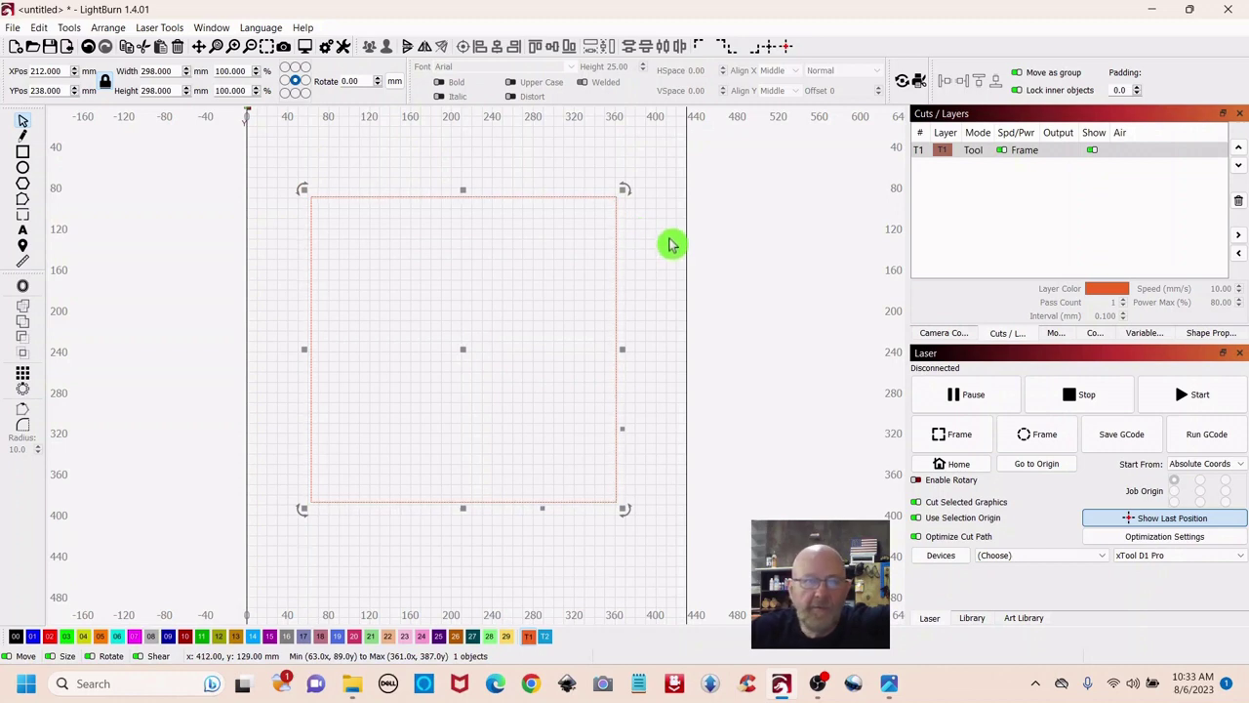
- Deselect the frame and start importing Halloween Tiered Tray (vector sample).svg
click(670, 197)
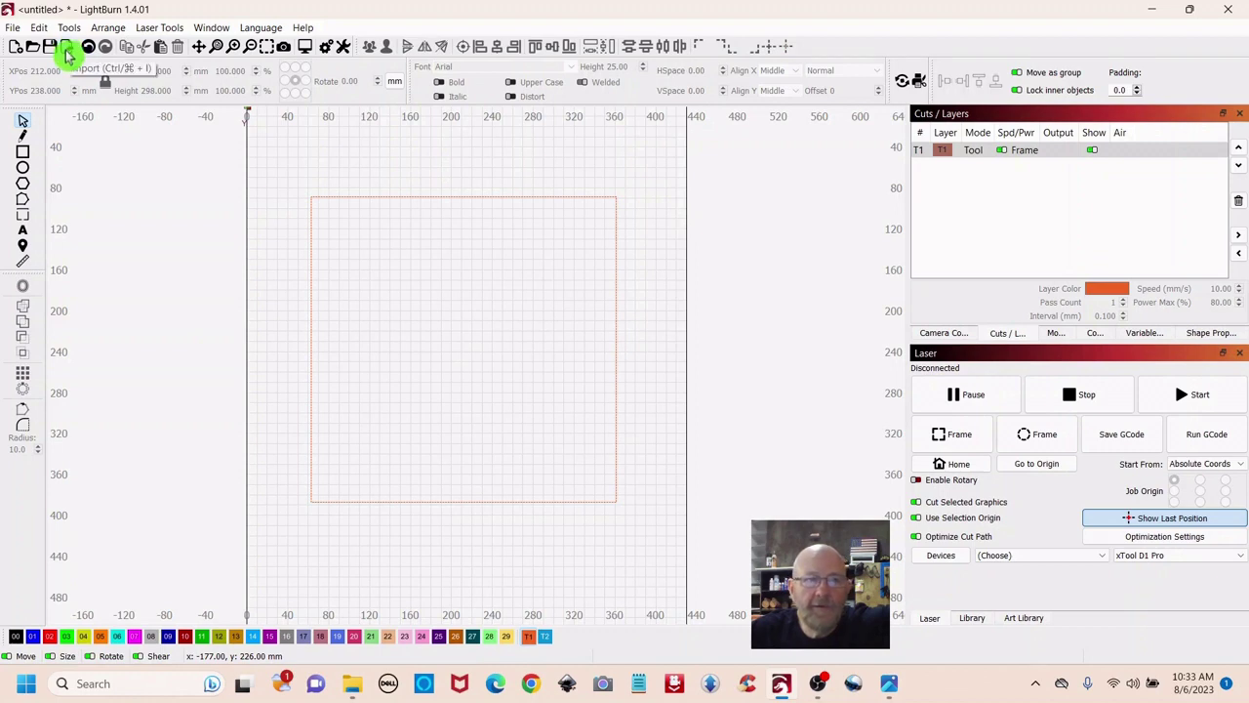
click(12, 30)
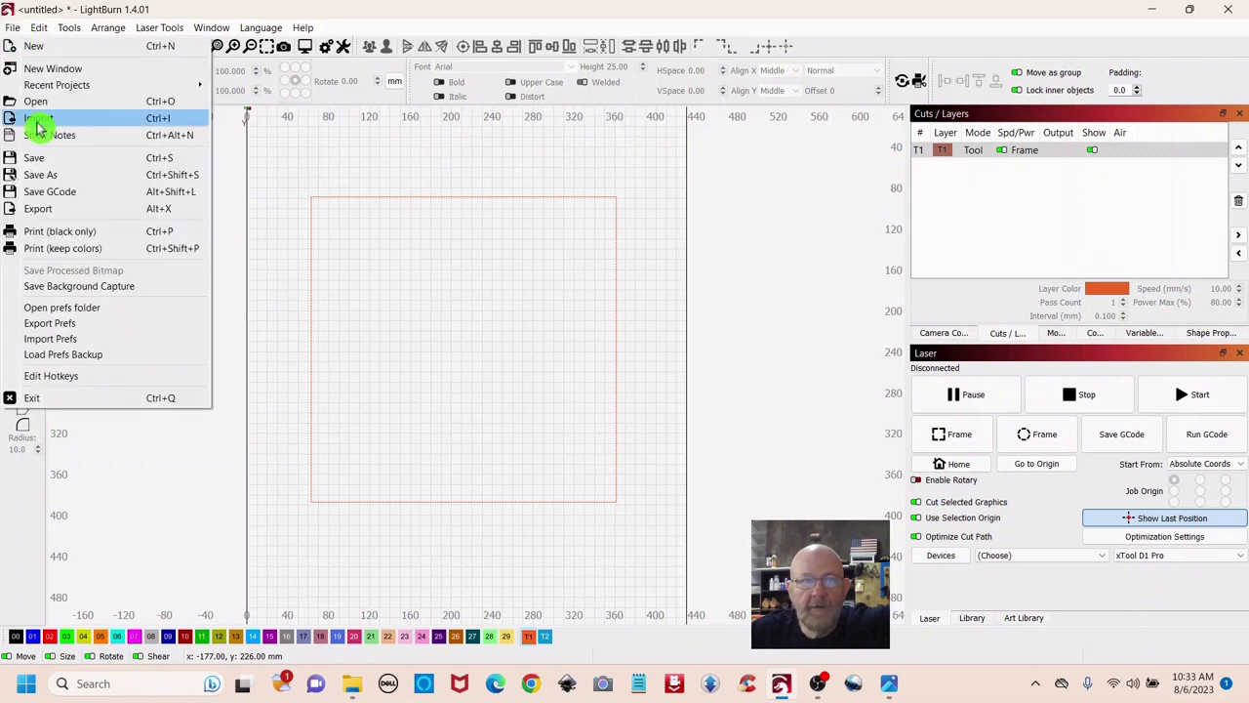
click(13, 28)
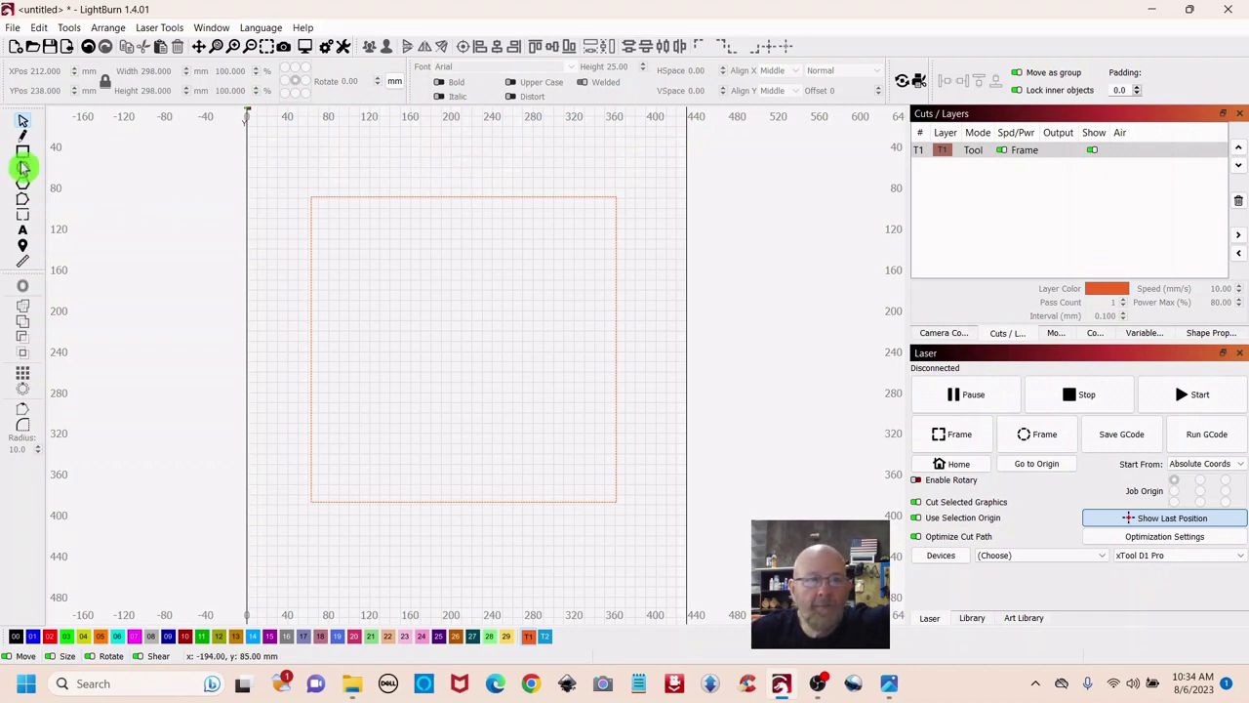
click(66, 49)
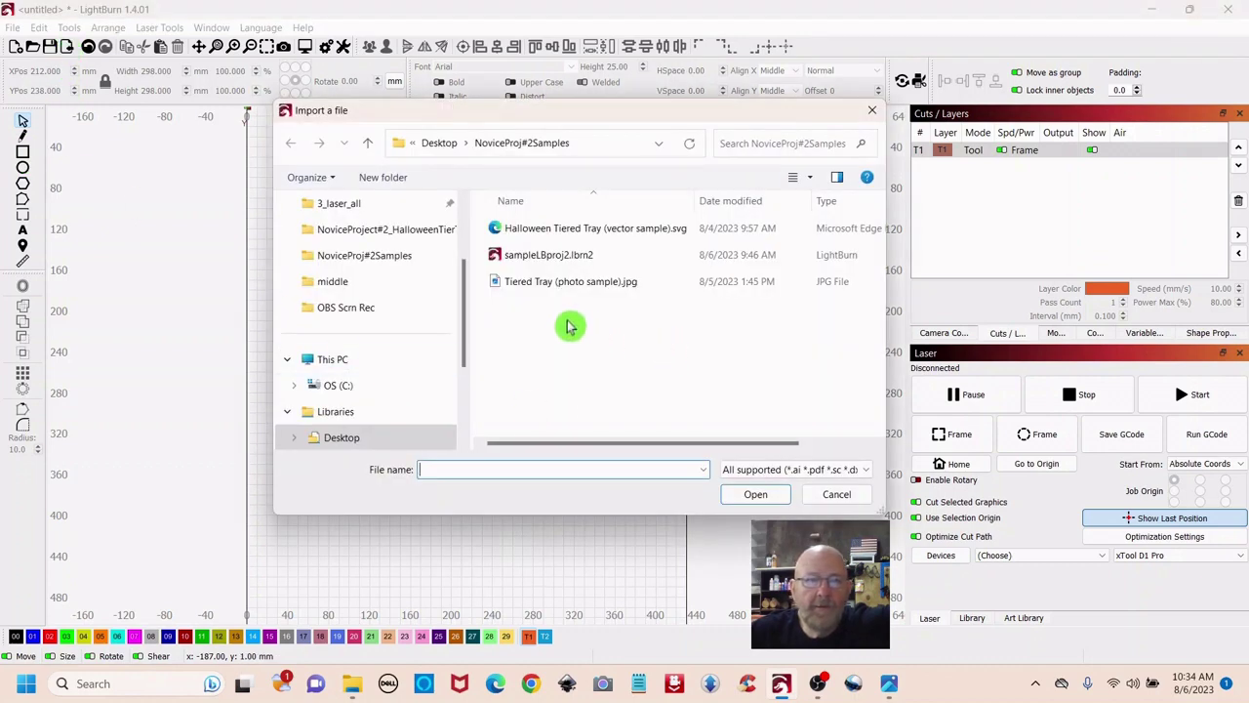
click(582, 237)
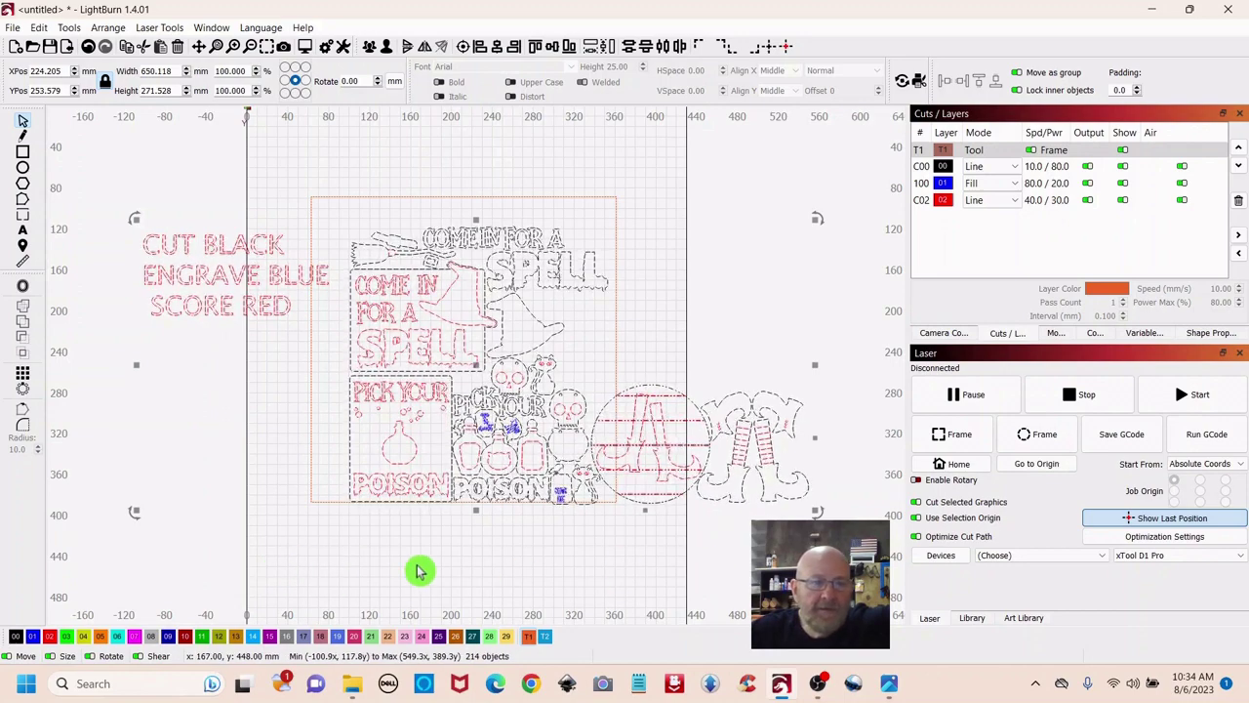
click(634, 171)
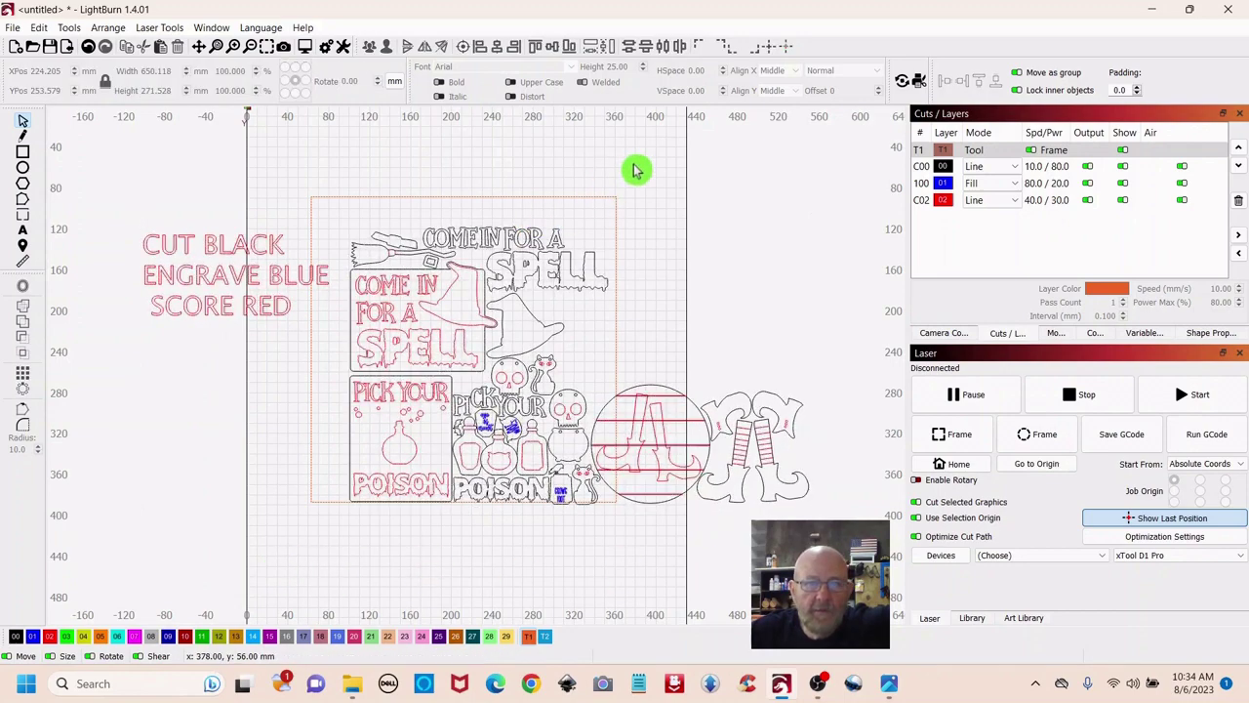
click(943, 169)
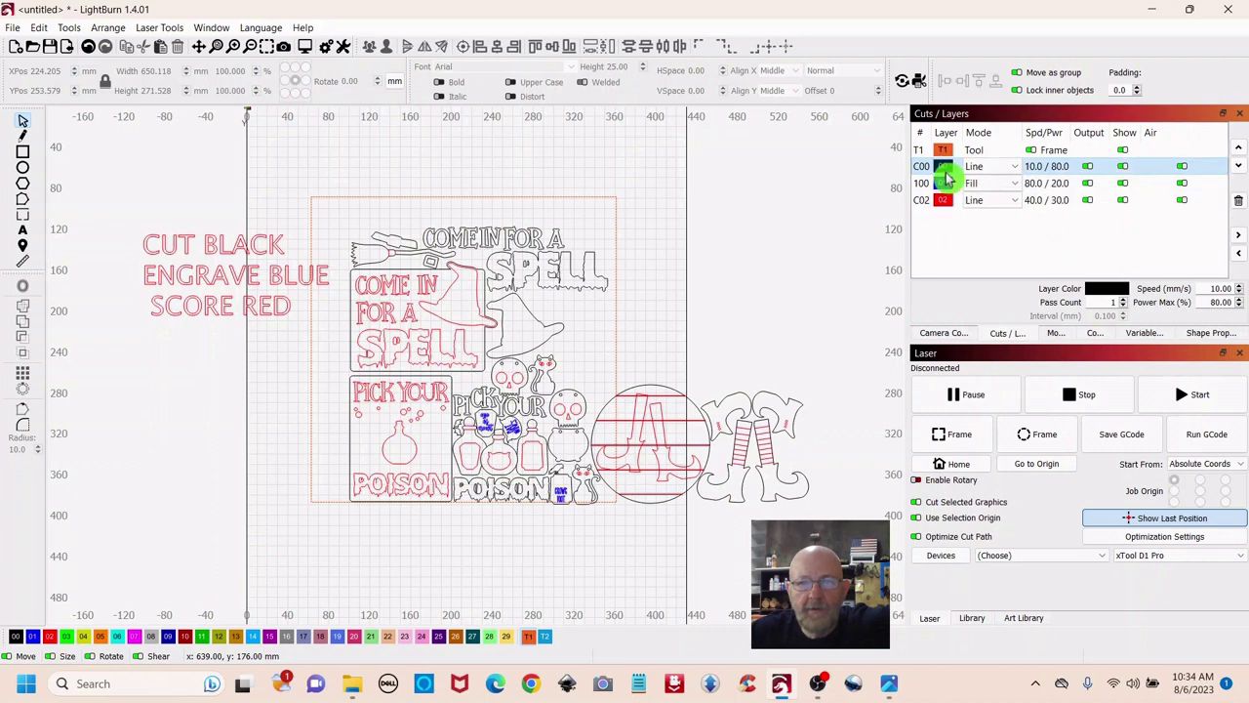
click(945, 185)
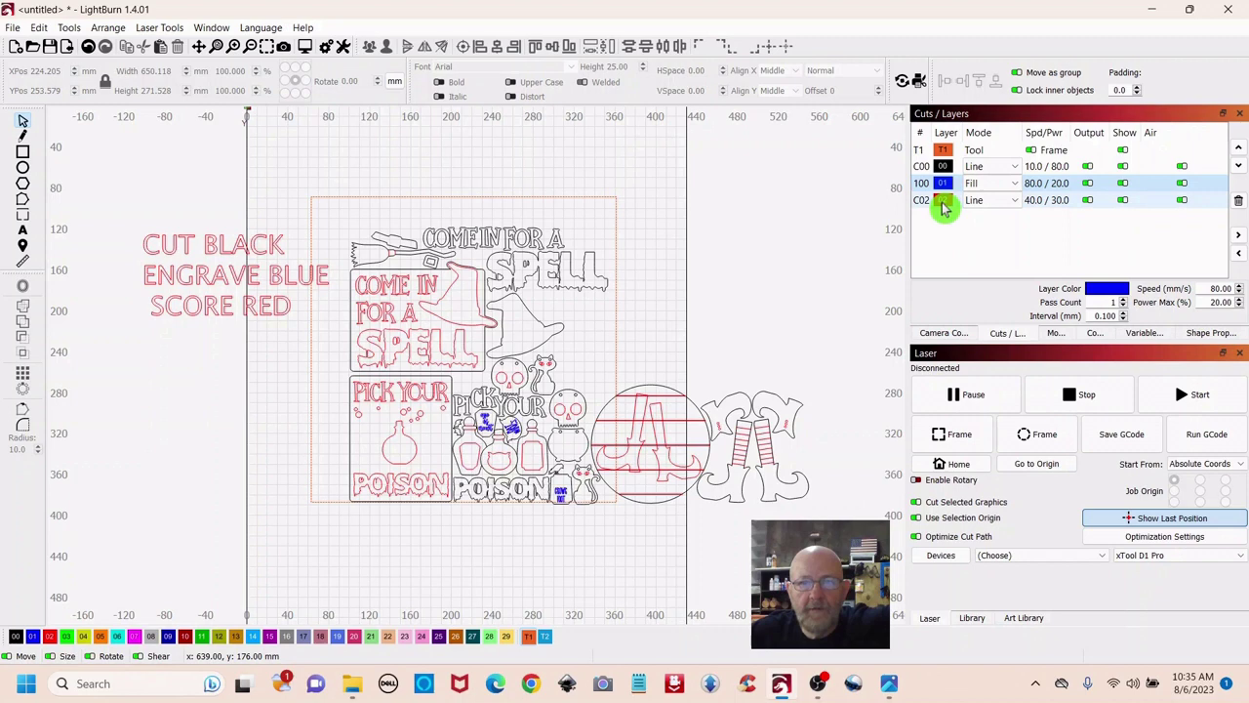
click(944, 205)
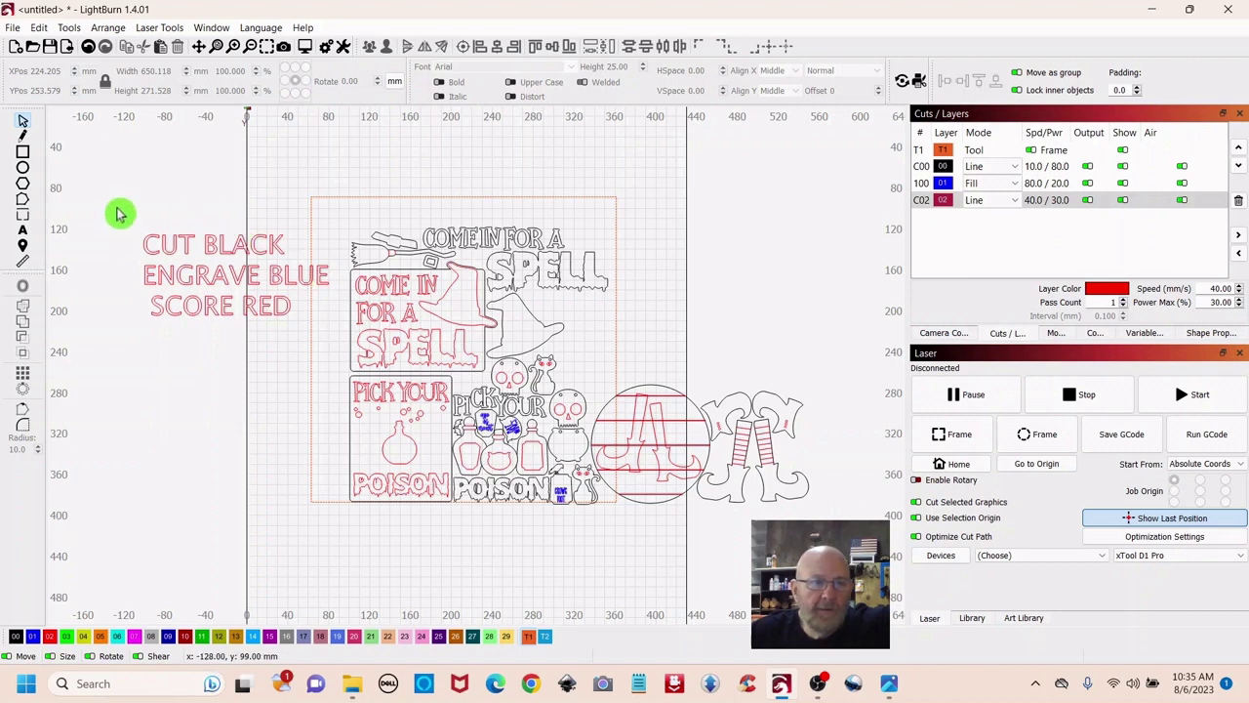
- Delete the 'CUT BLACK ENGRAVE BLUE SCORE RED' legend text
drag(127, 210, 337, 341)
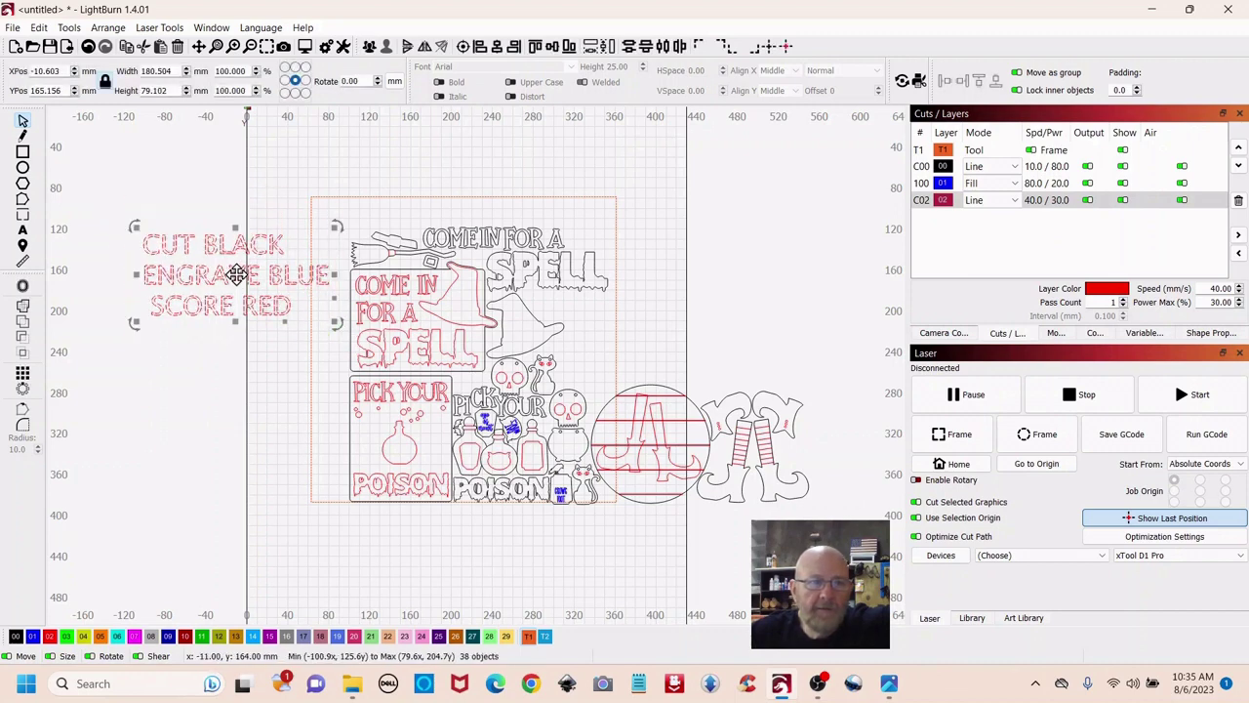
right_click(240, 278)
click(272, 361)
- Nudge the tray design down slightly and move the 298 mm frame square to its left
drag(269, 186, 852, 578)
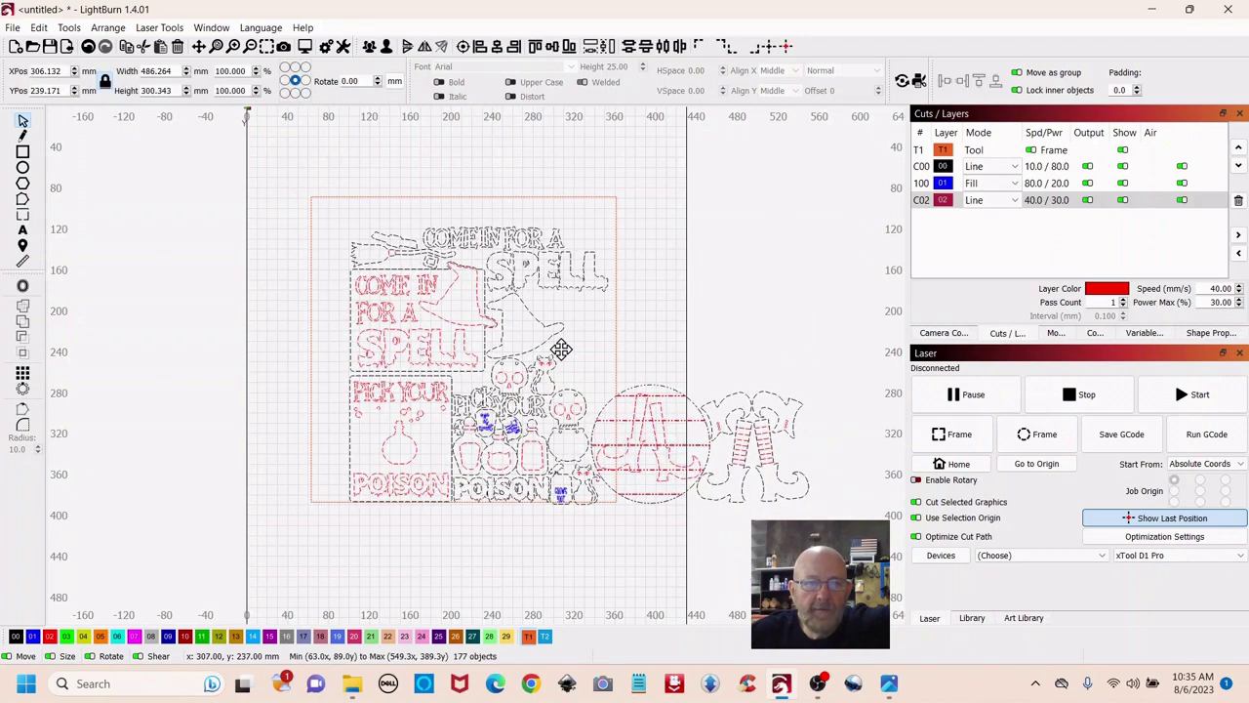
drag(561, 348, 561, 357)
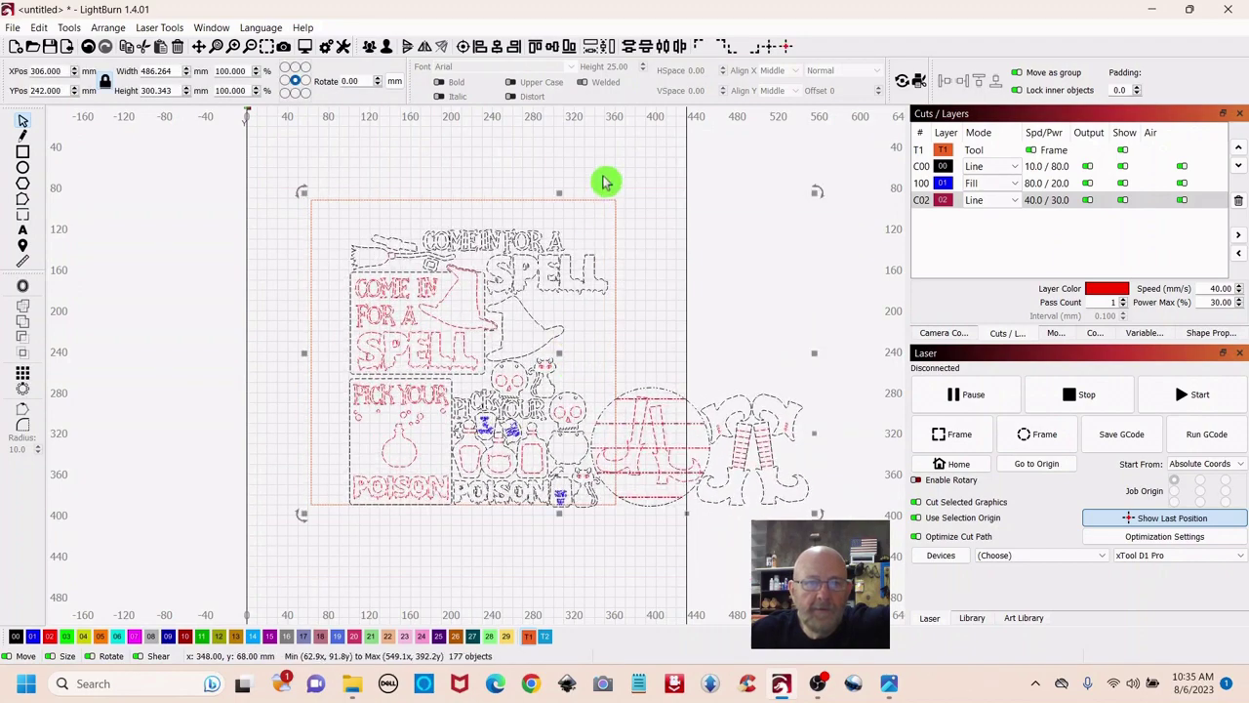
click(265, 153)
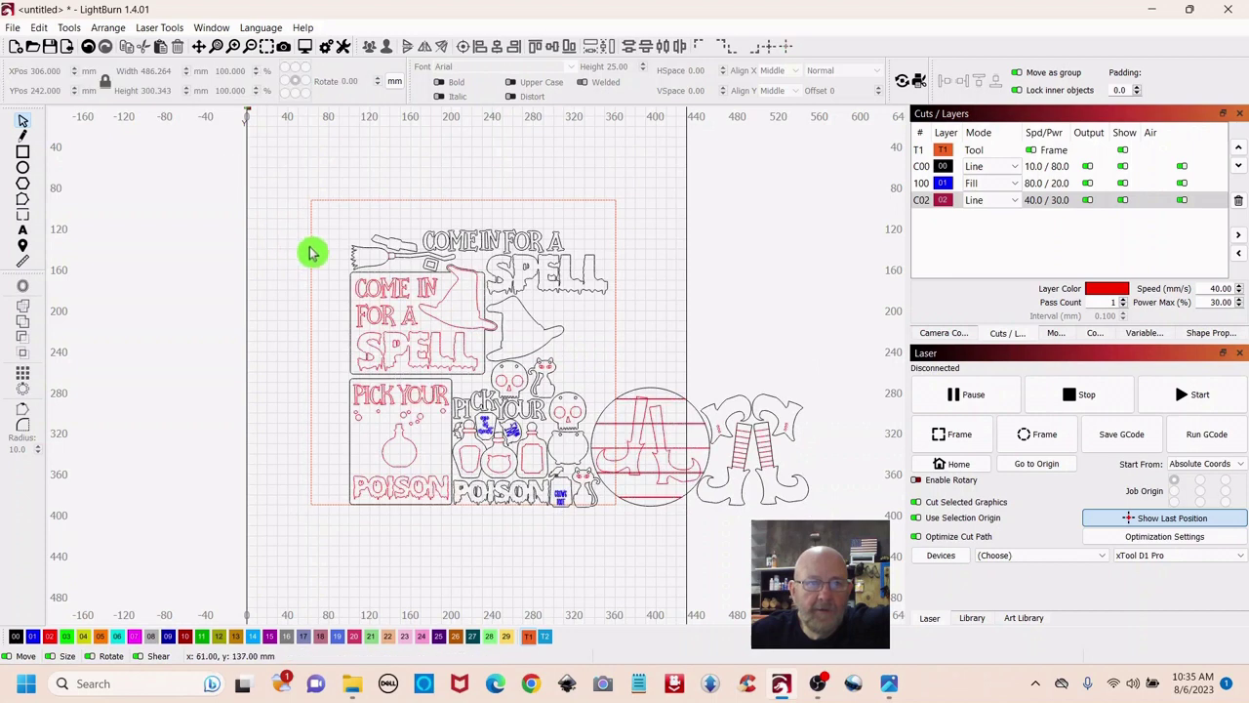
drag(310, 246, 481, 272)
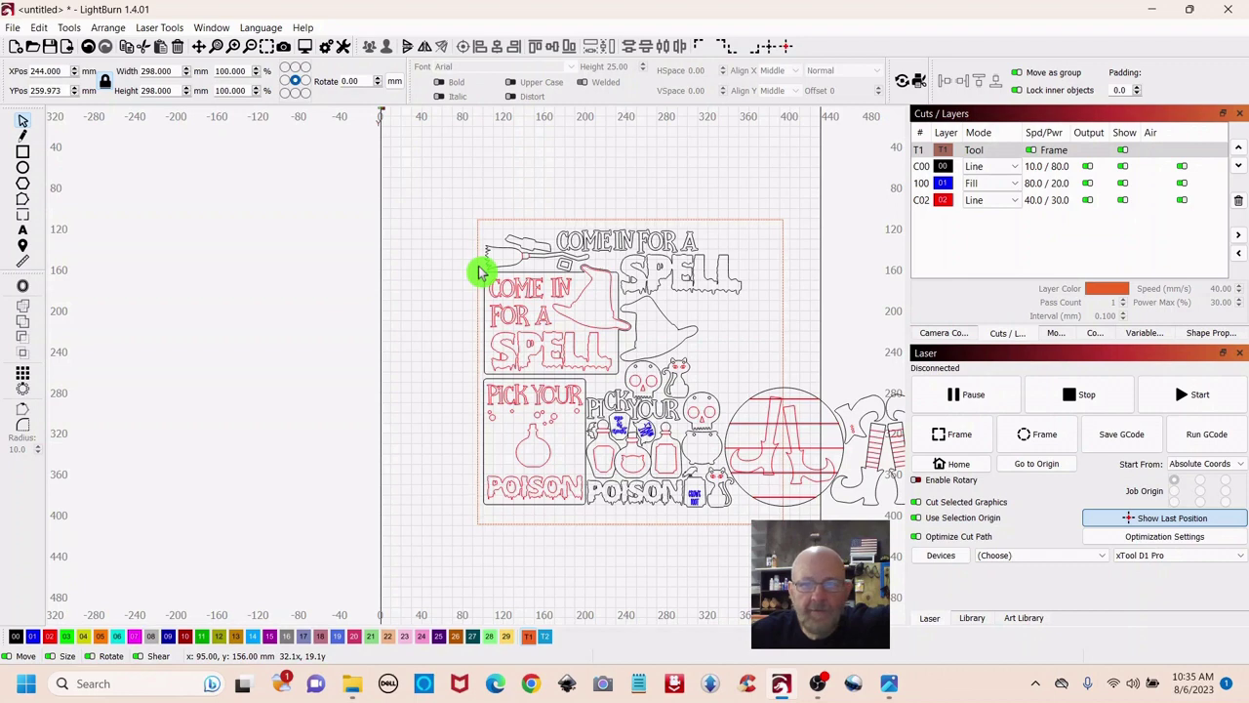
drag(481, 272, 143, 249)
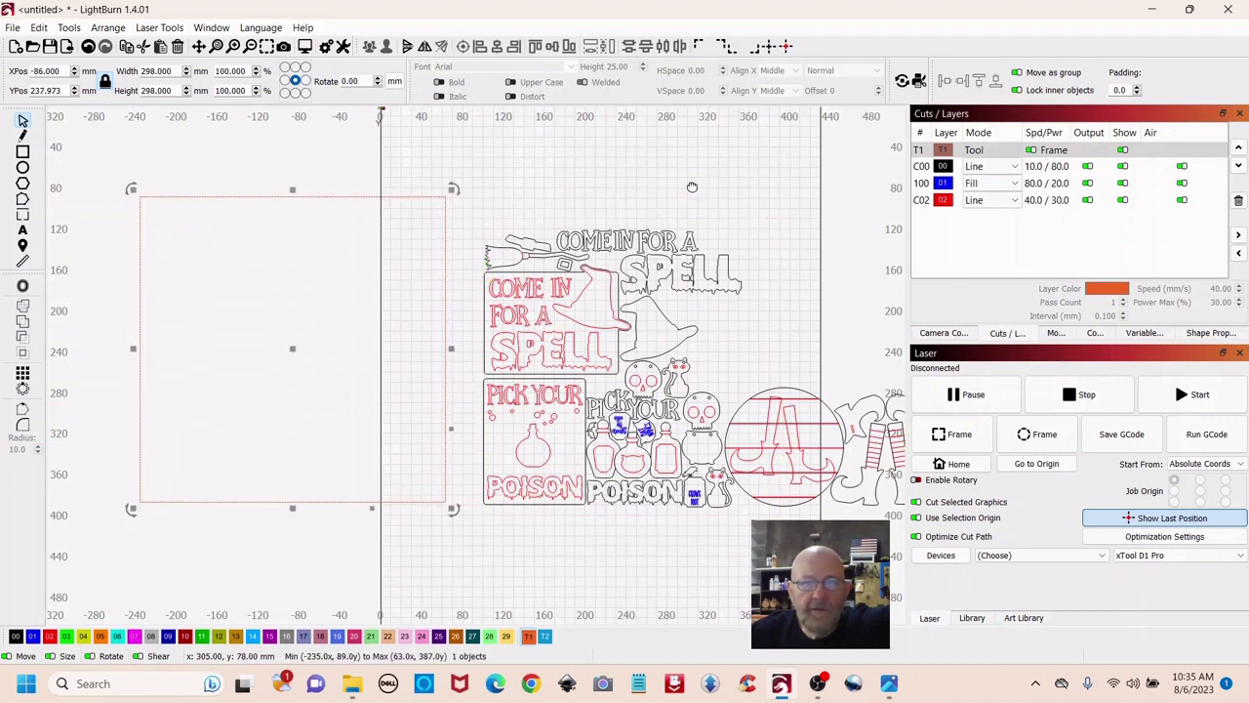
drag(692, 186, 521, 184)
click(602, 343)
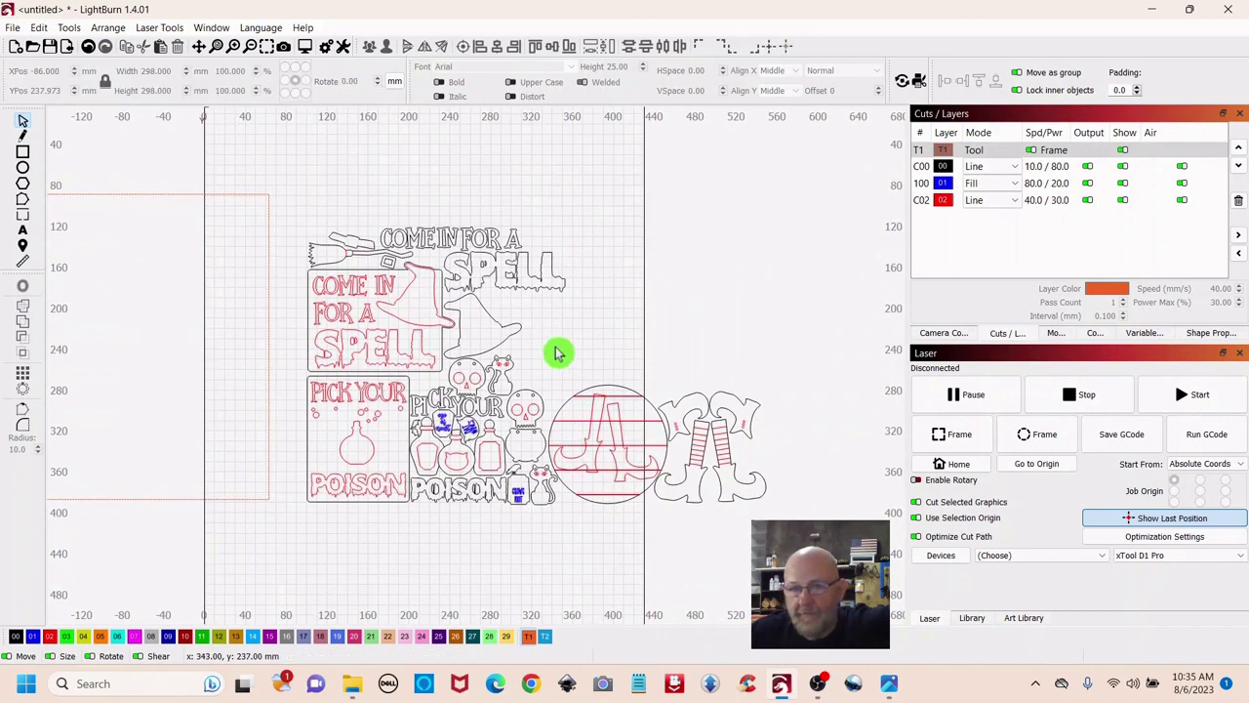
- Try moving the circle, boots and a small black piece, then undo those moves
drag(554, 347, 786, 551)
click(630, 246)
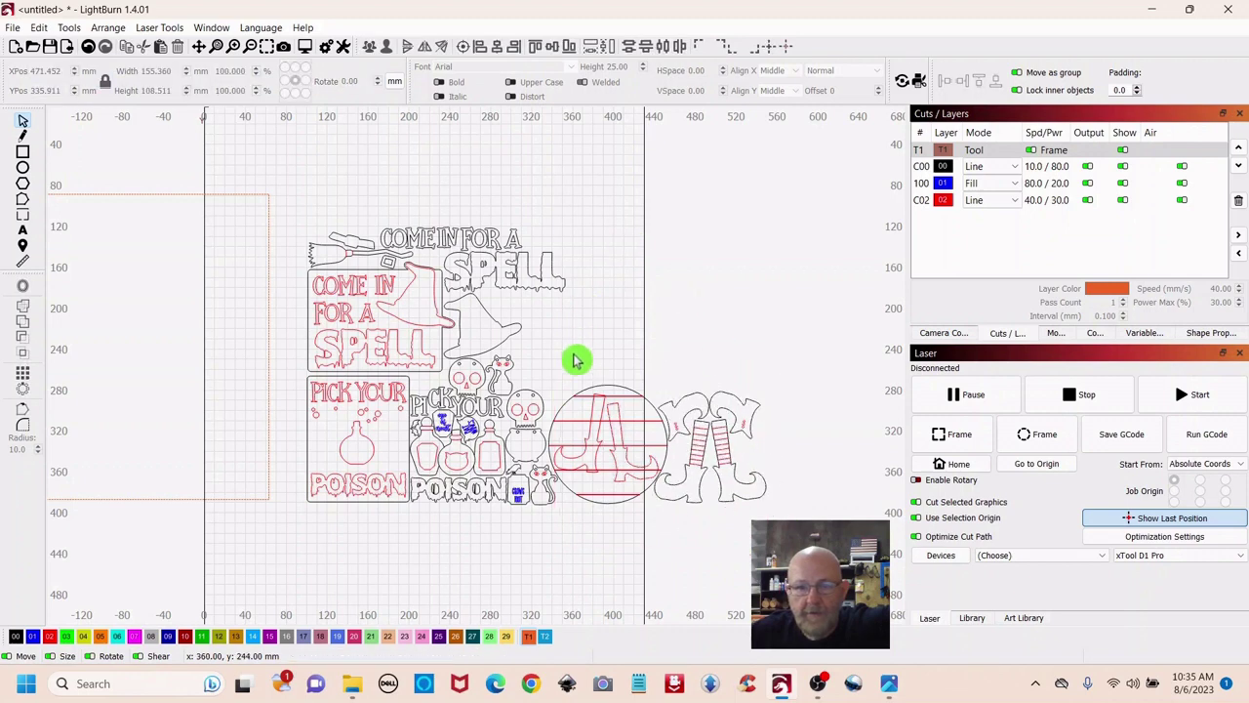
drag(542, 366, 781, 542)
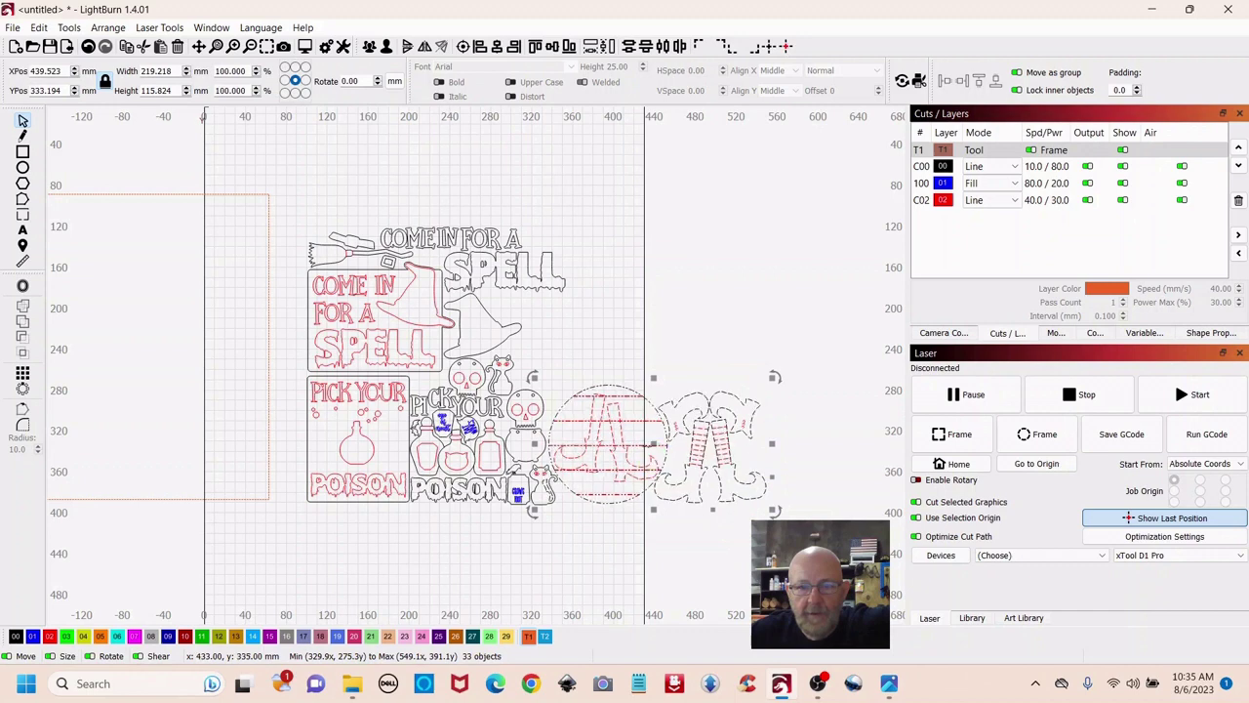
click(657, 443)
drag(657, 442, 710, 371)
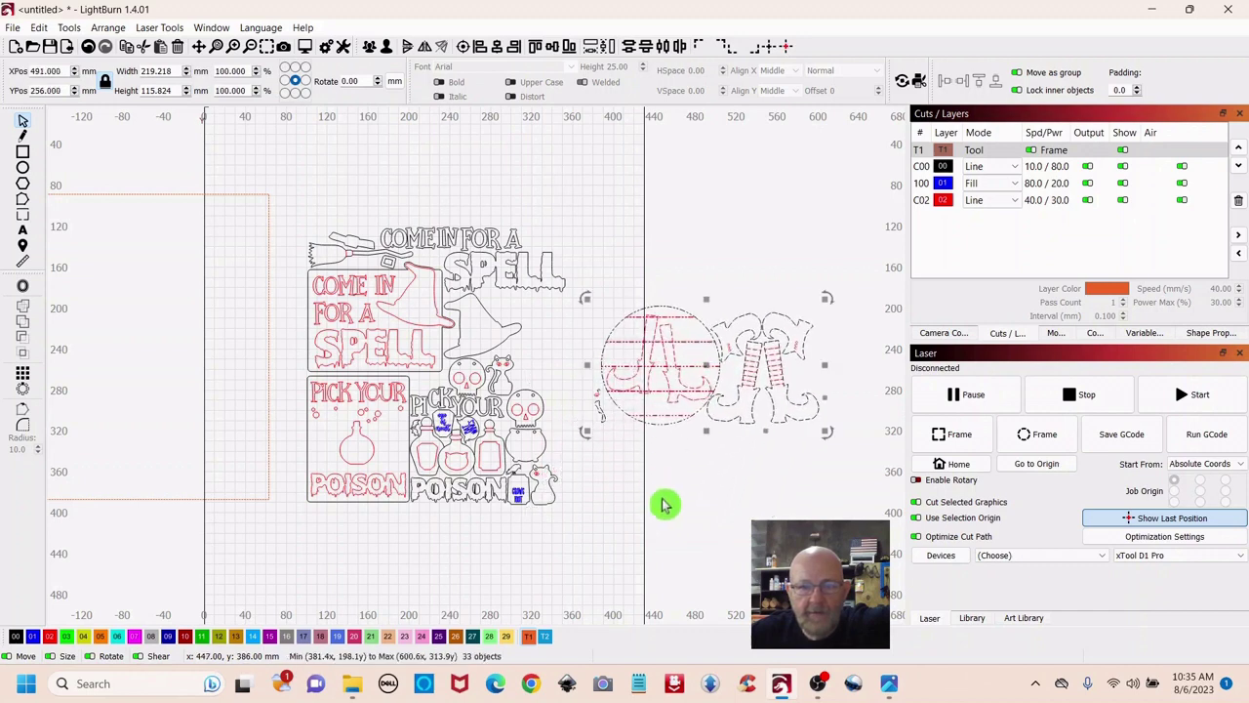
click(630, 488)
drag(600, 411, 551, 485)
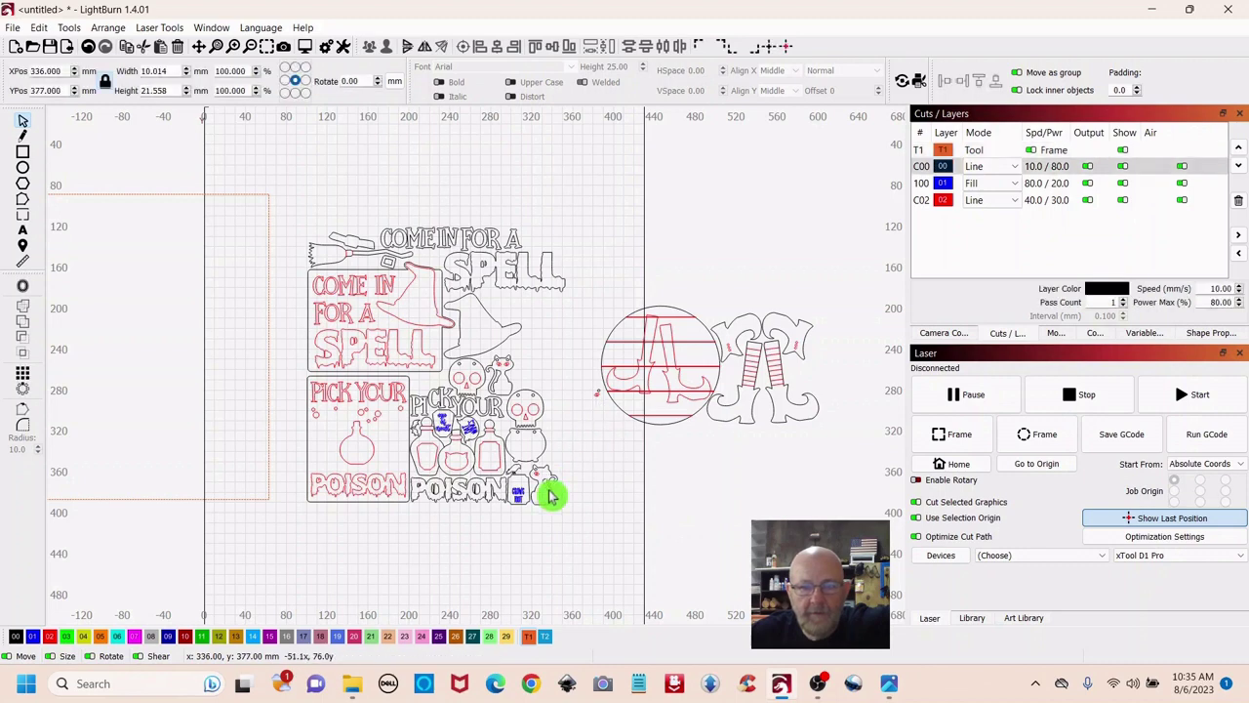
click(612, 472)
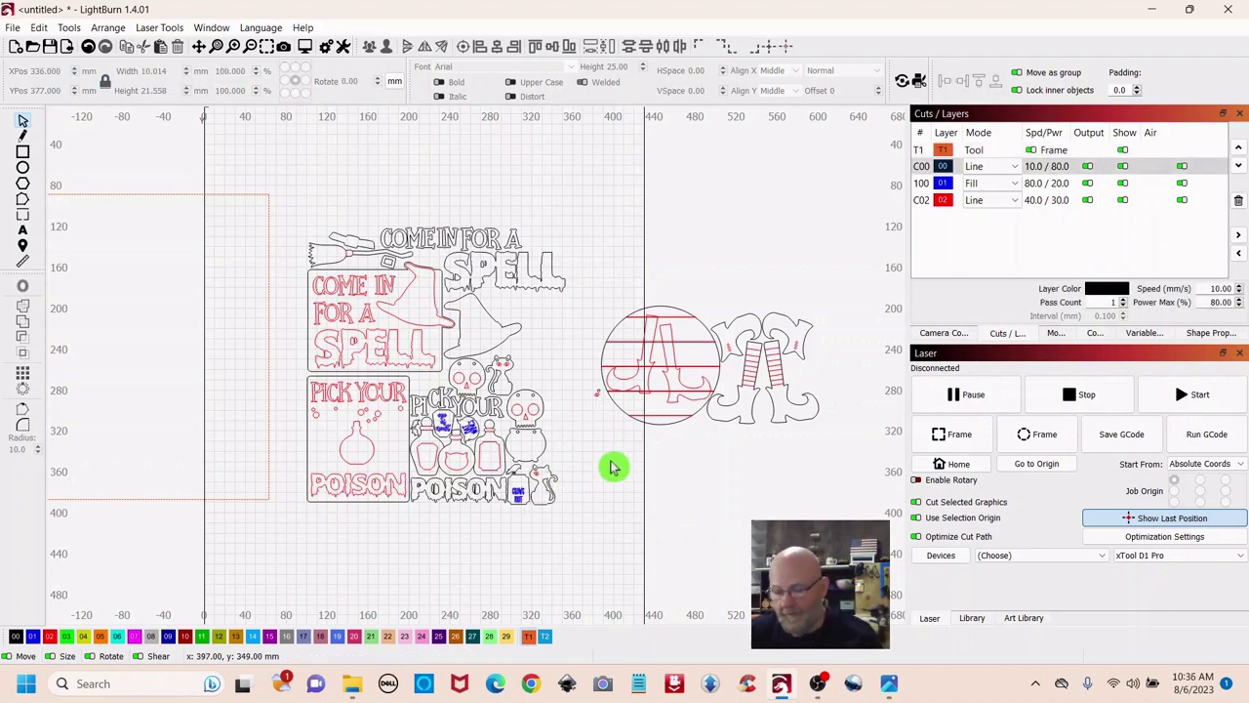
key(ctrl+z)
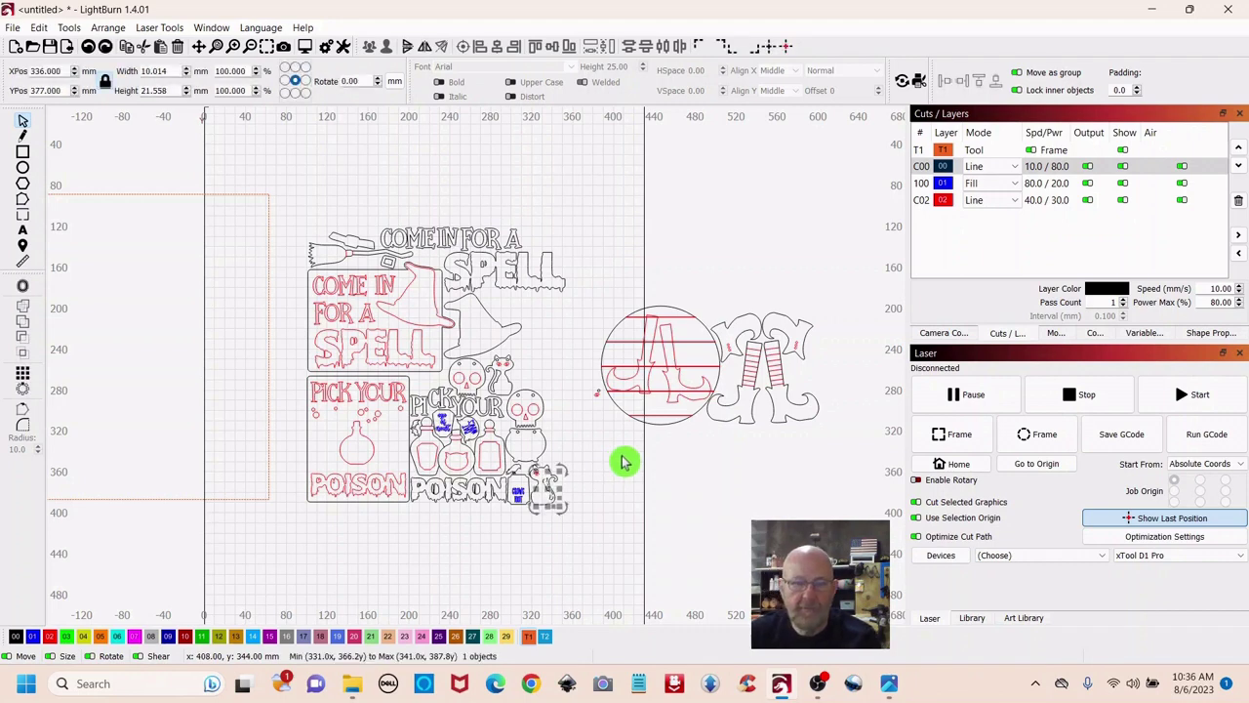
key(ctrl+z)
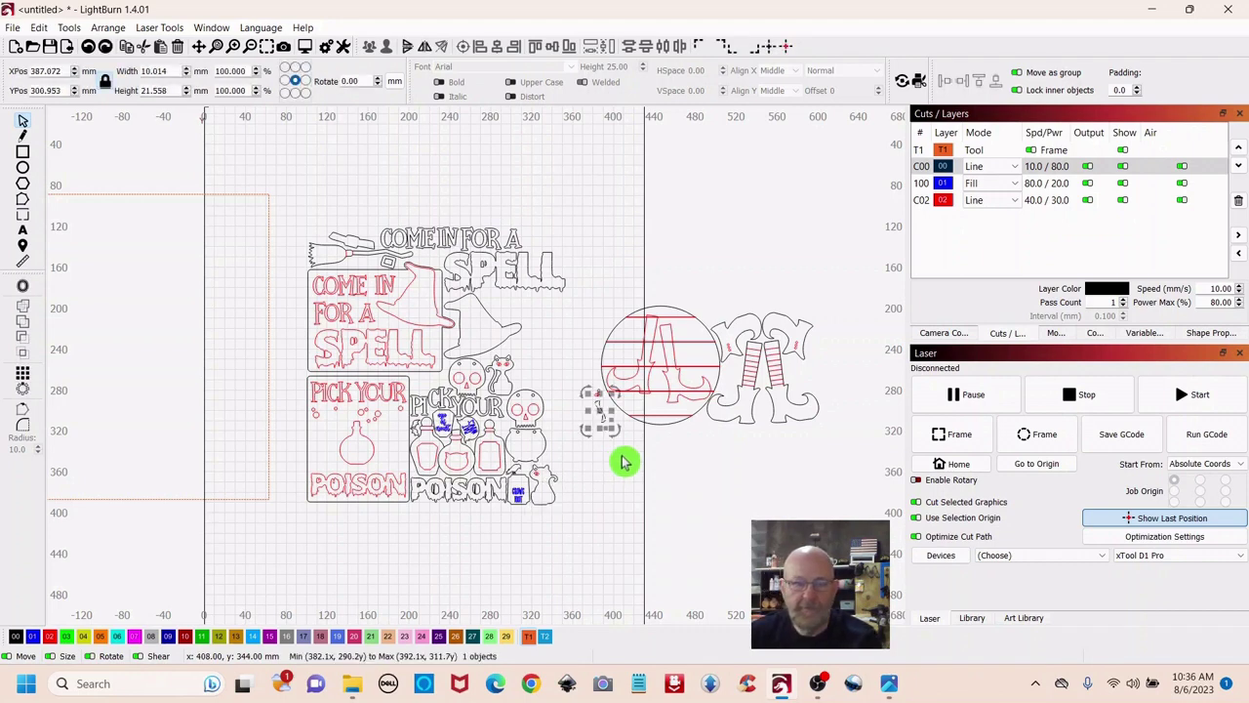
click(662, 522)
key(ctrl+z)
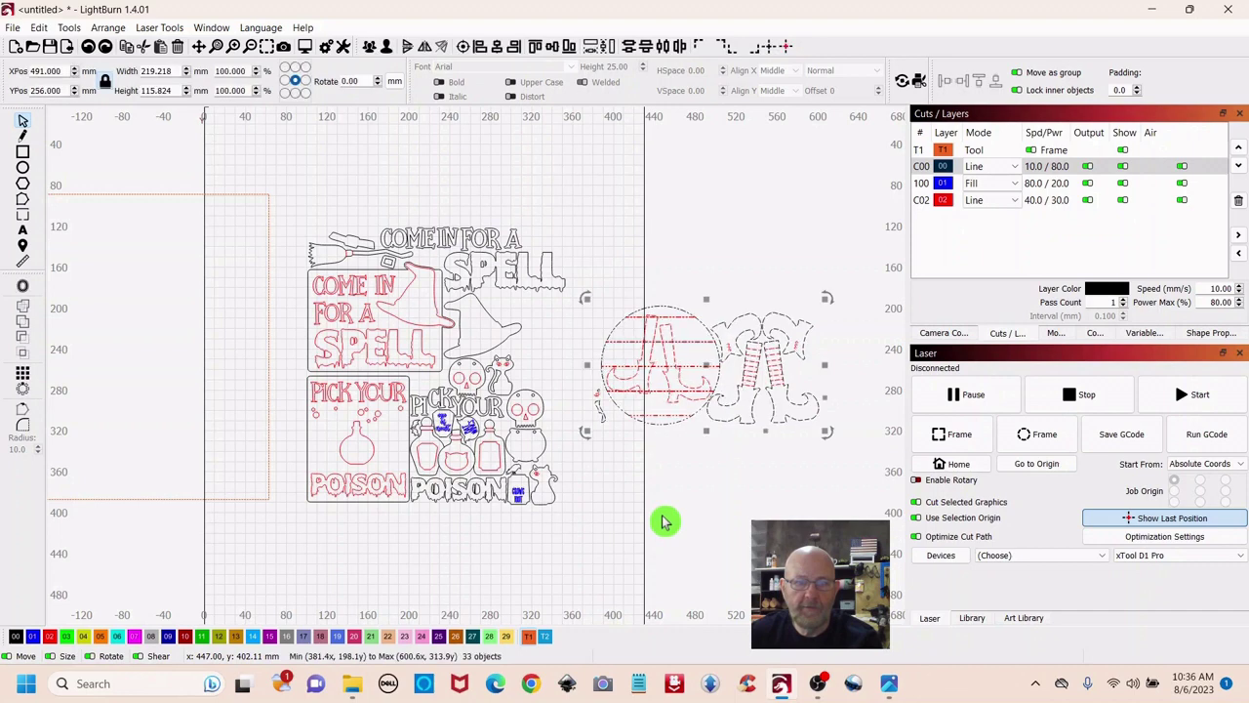
key(ctrl+z)
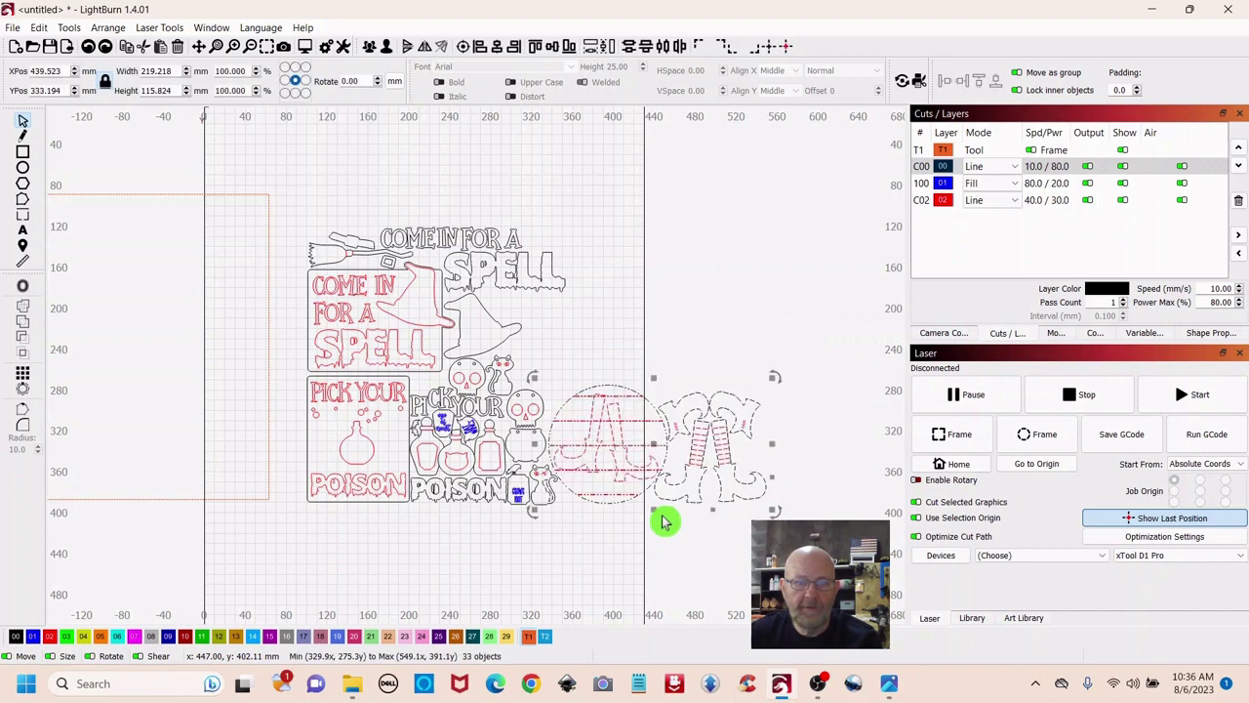
click(644, 282)
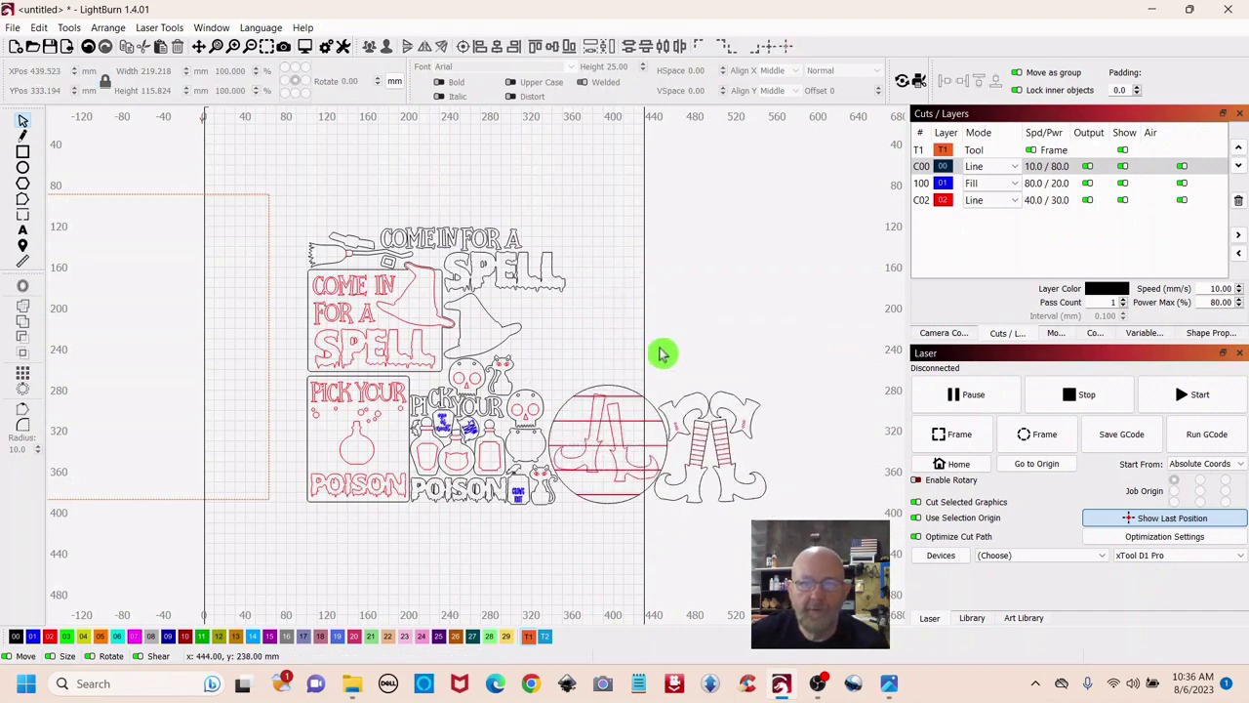
- Move the witch boots up to the top right, clear of the other pieces
drag(659, 344, 837, 527)
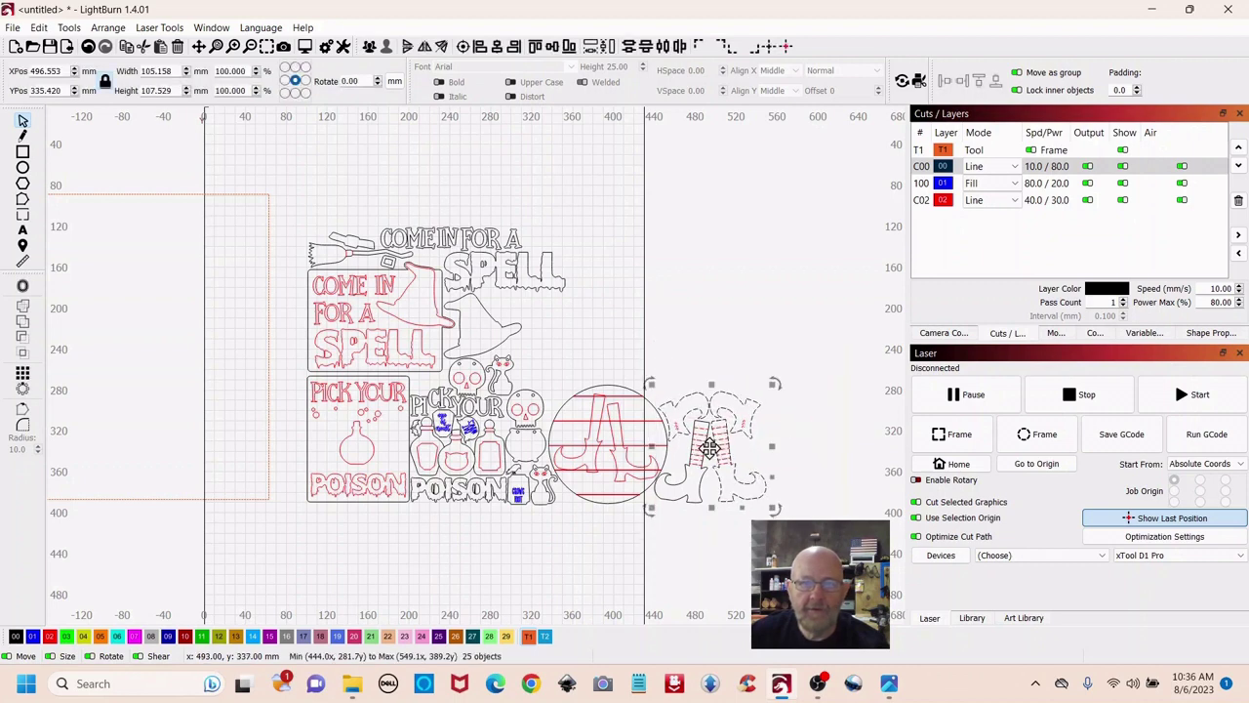
click(722, 313)
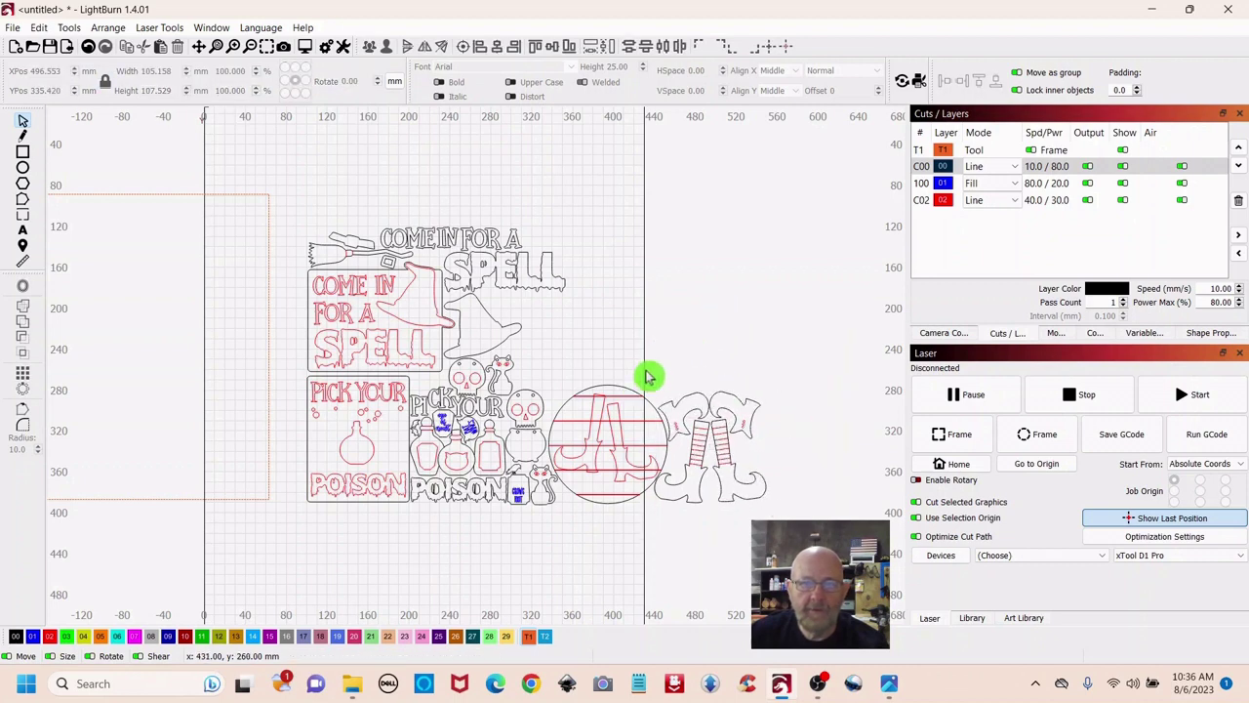
drag(649, 376, 822, 528)
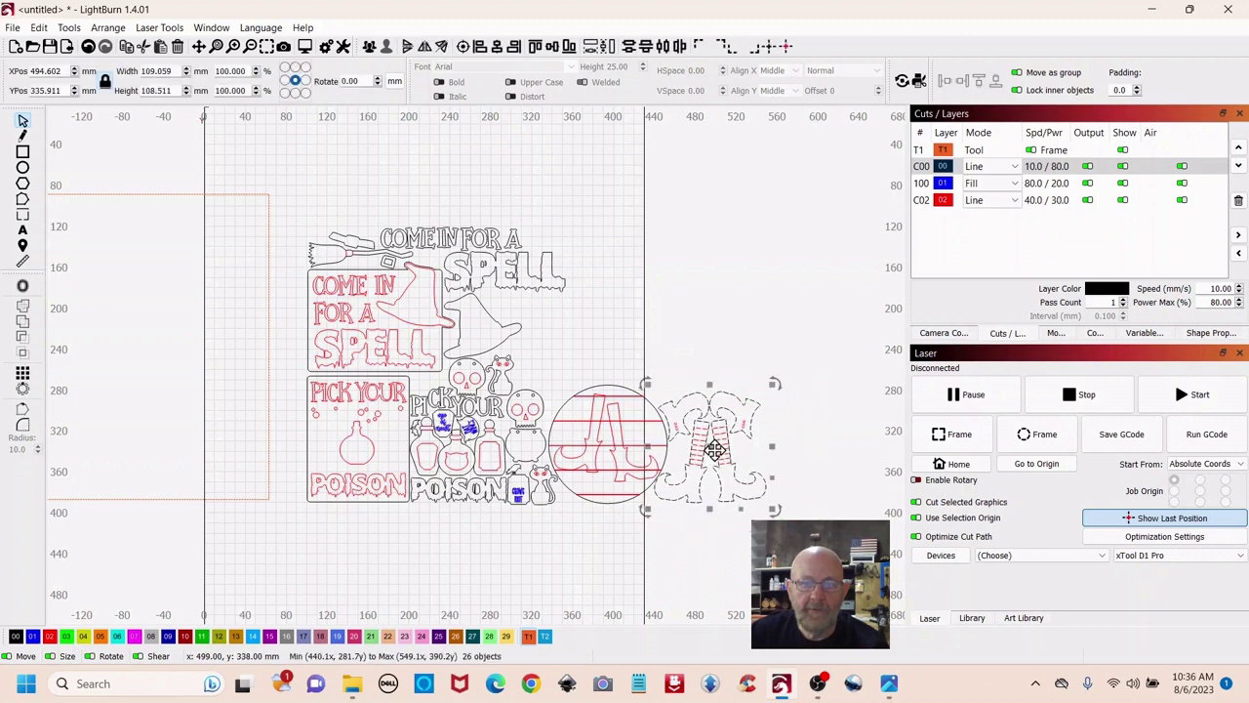
drag(712, 449, 699, 227)
- Pull the witch legs out of the striped circle, then delete the circle with both legs
click(761, 365)
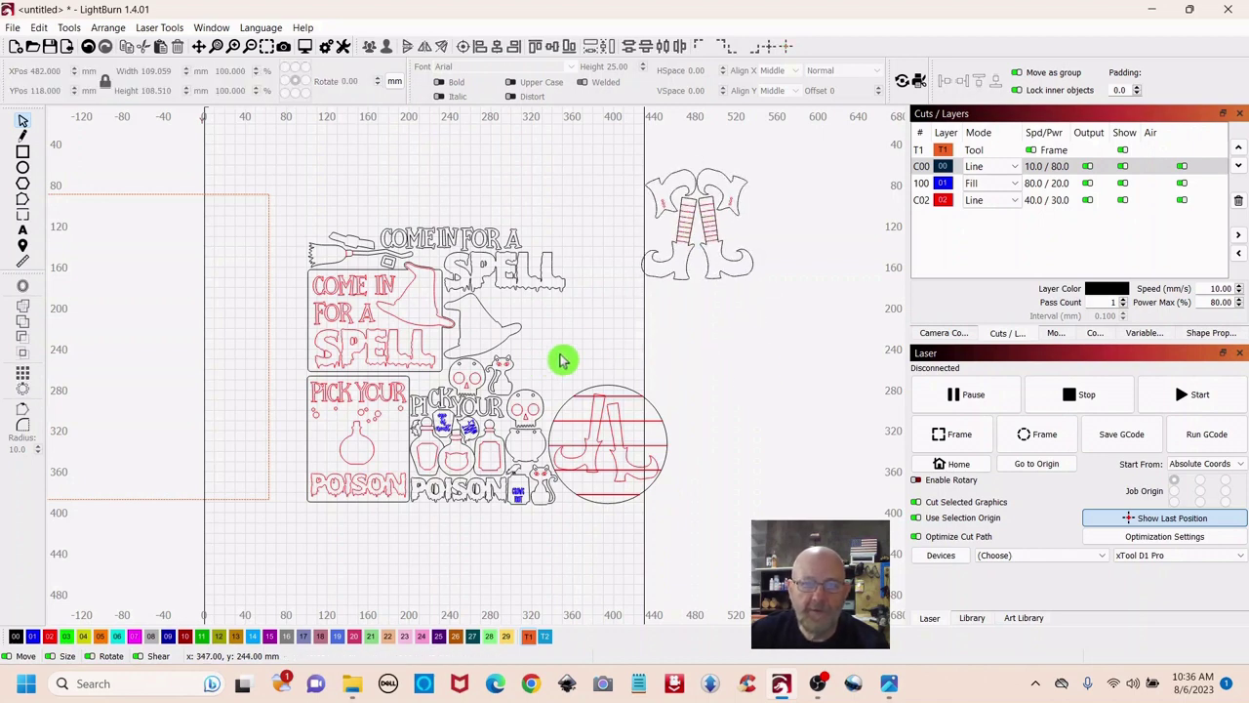
drag(561, 353, 725, 571)
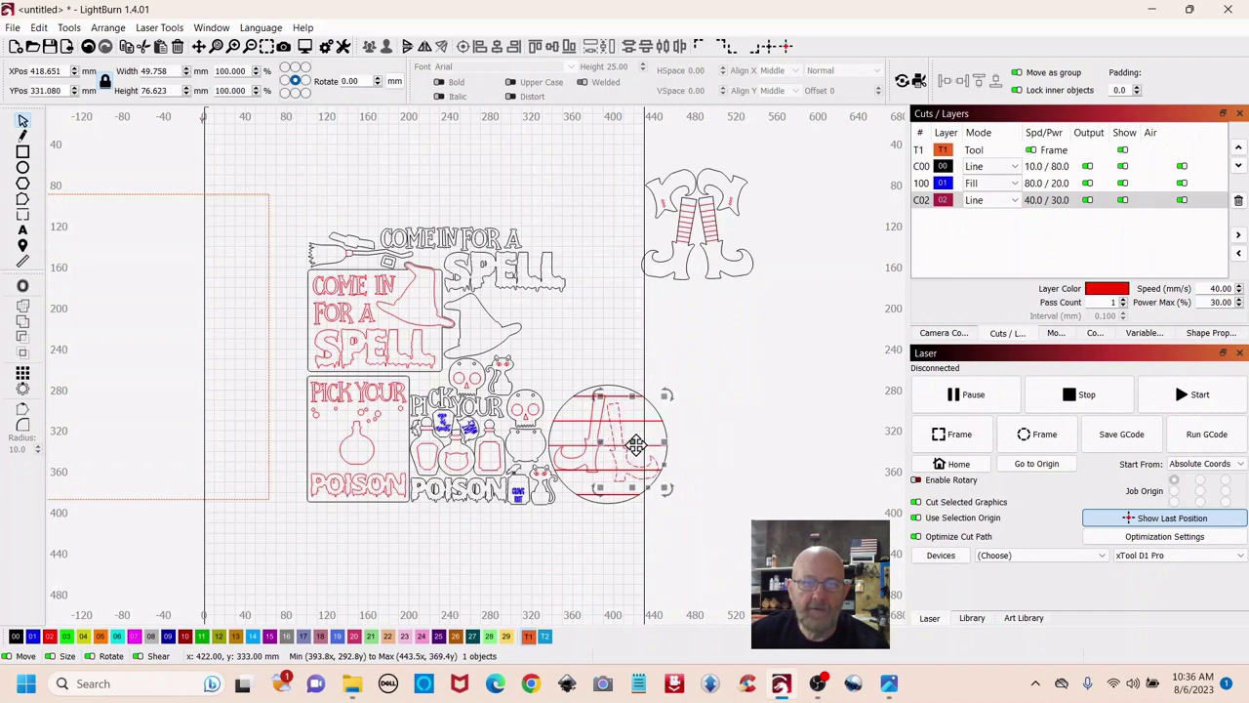
drag(635, 444, 754, 413)
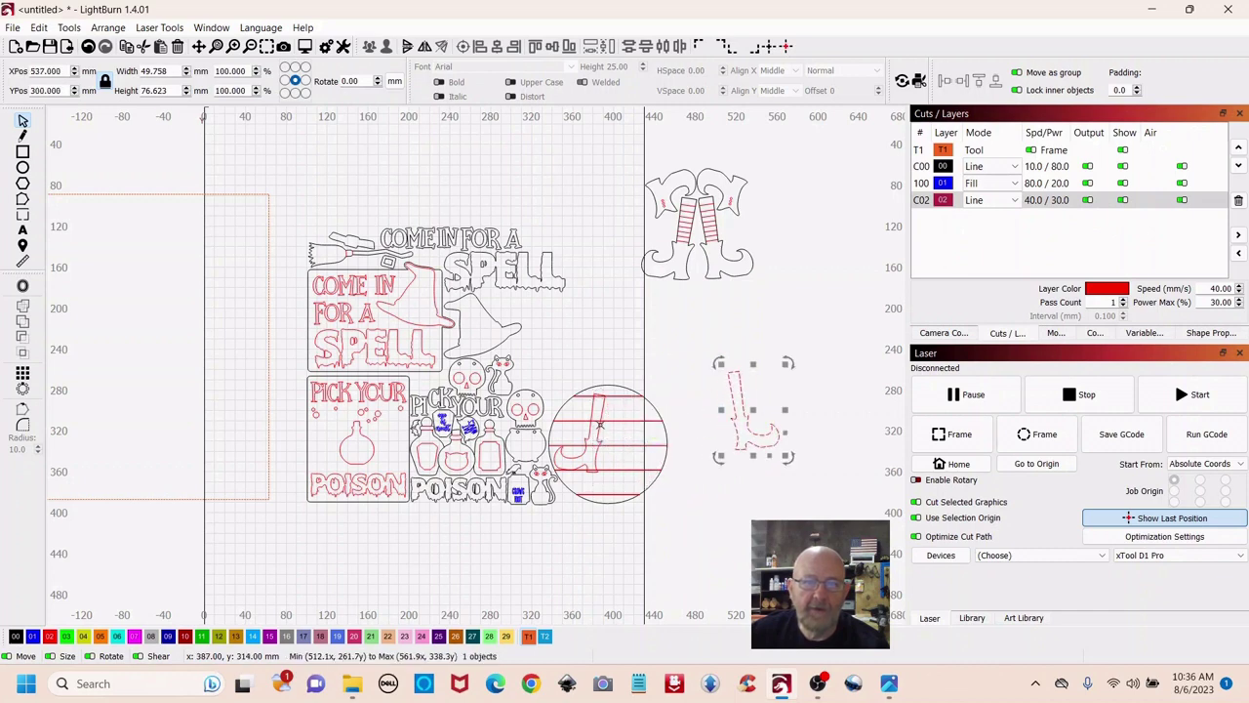
drag(599, 425, 784, 410)
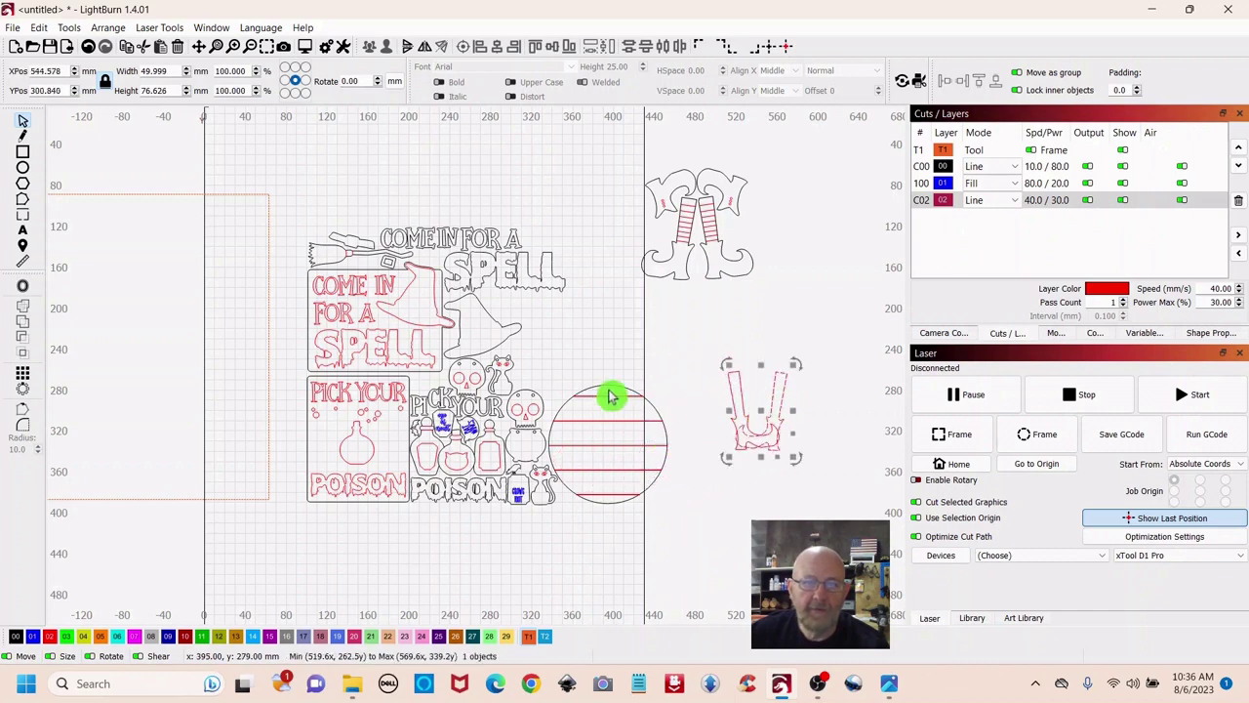
drag(608, 386, 754, 368)
drag(654, 326, 847, 576)
right_click(751, 427)
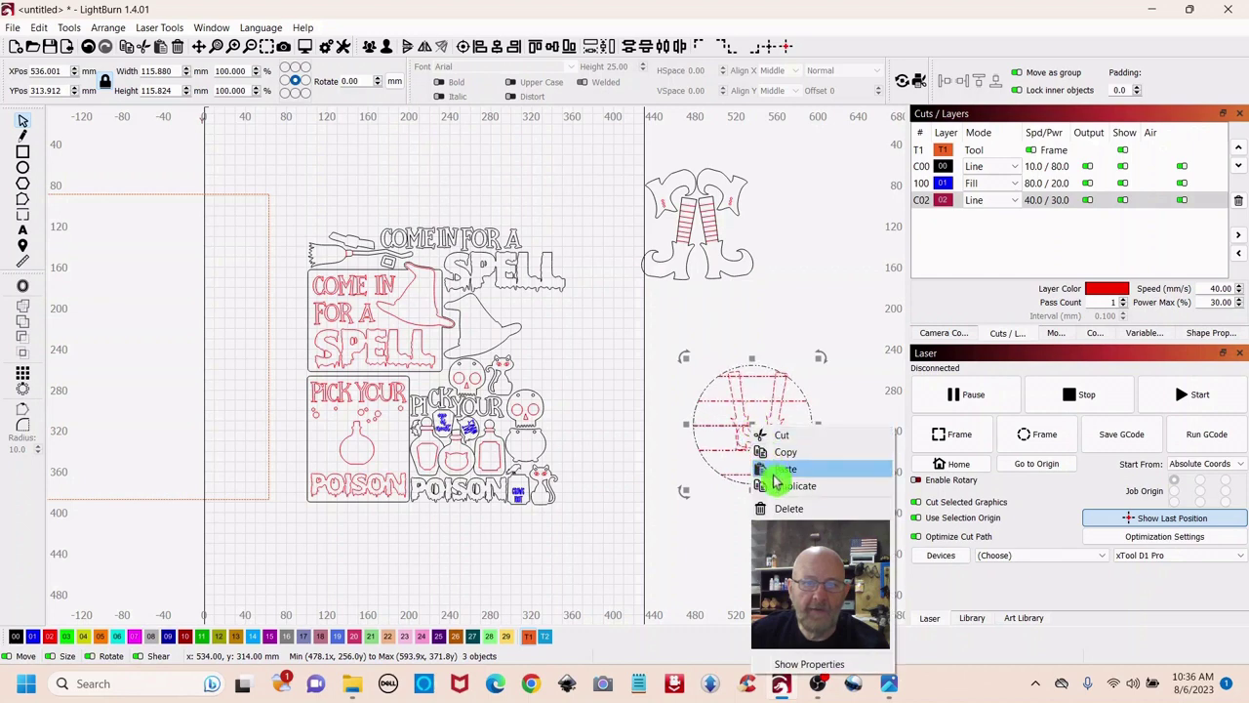
click(778, 509)
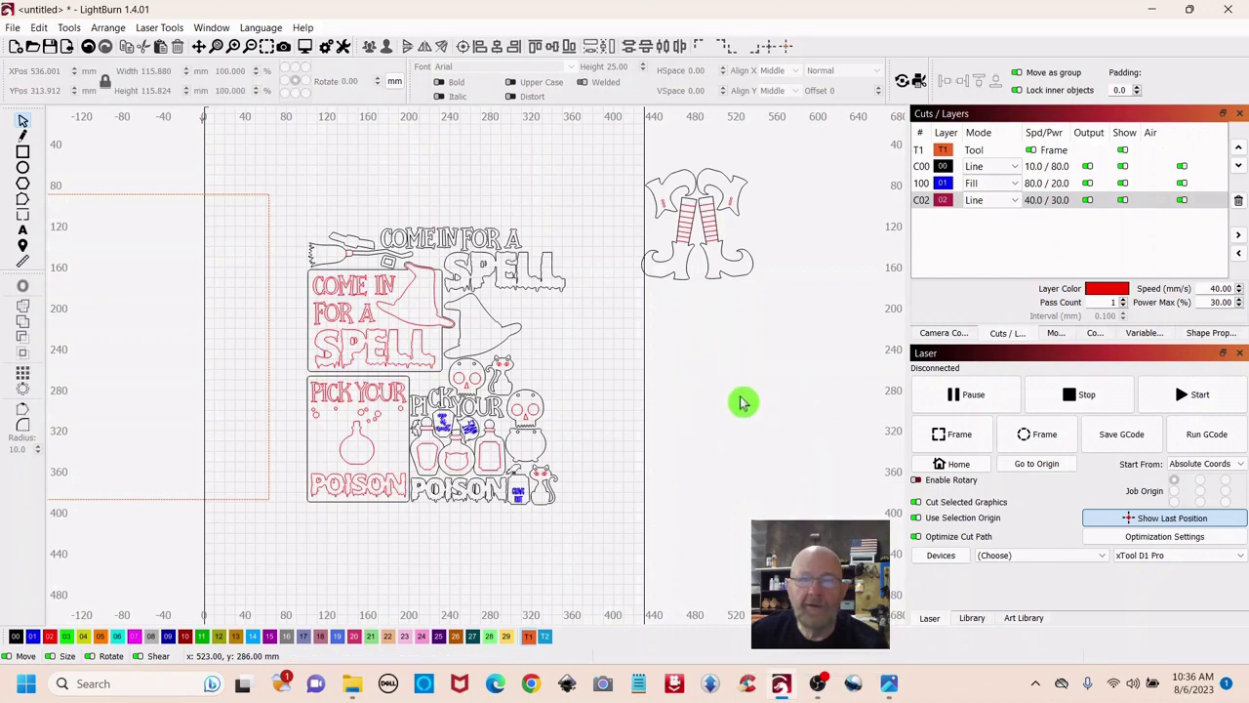
- Move the witch boots down beside the tray design
drag(615, 143, 847, 365)
drag(699, 223, 682, 392)
click(710, 245)
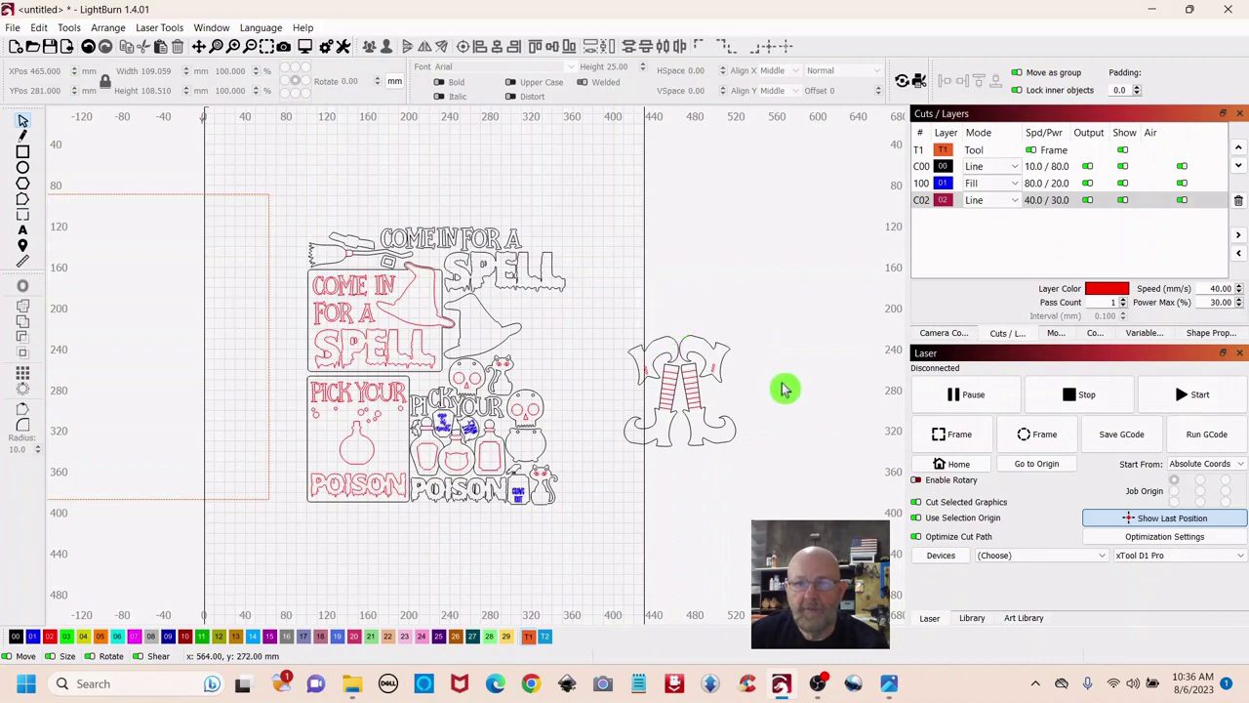
- Detach the right boot top, place its three red dots on it, and group them
scroll(771, 390, up, 4)
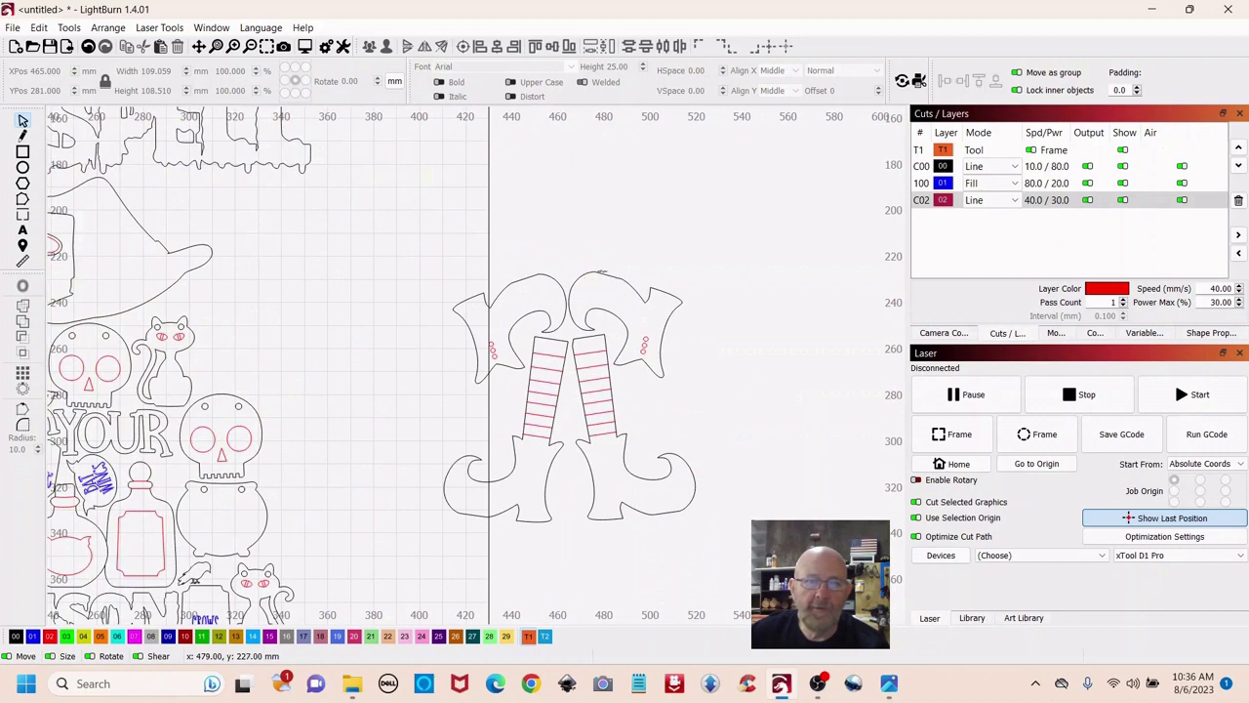
drag(602, 276, 630, 241)
click(625, 282)
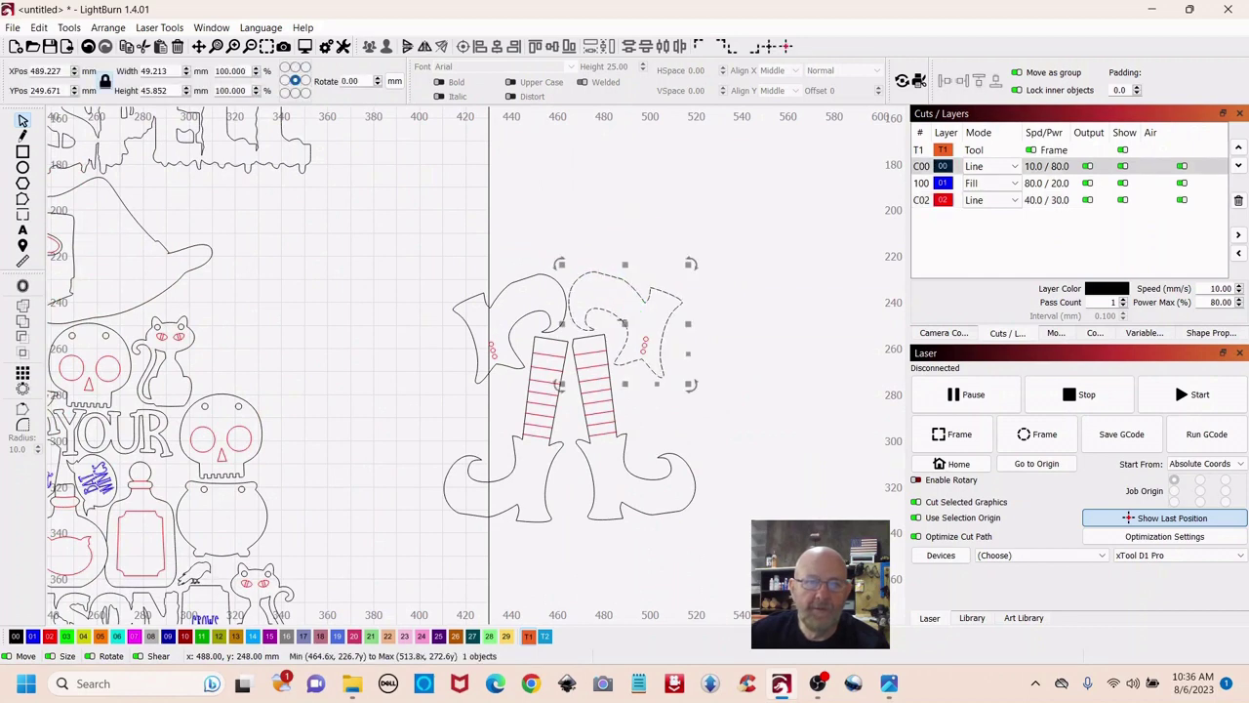
click(650, 256)
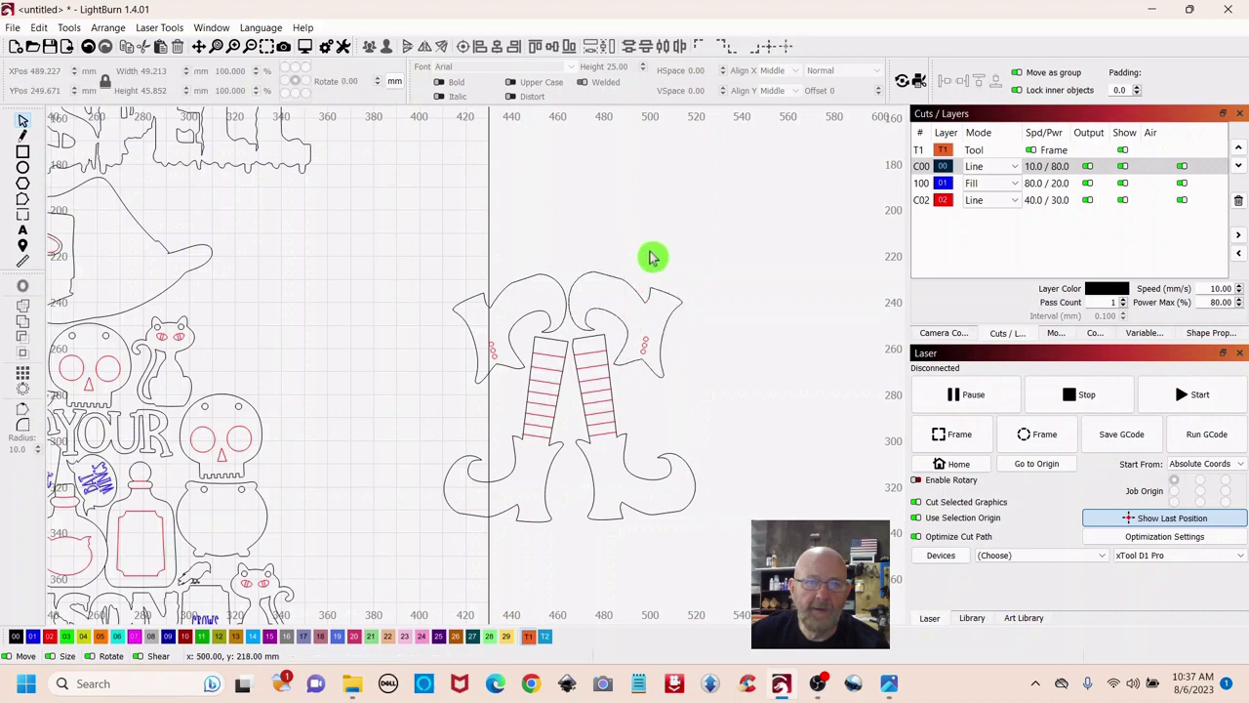
click(621, 323)
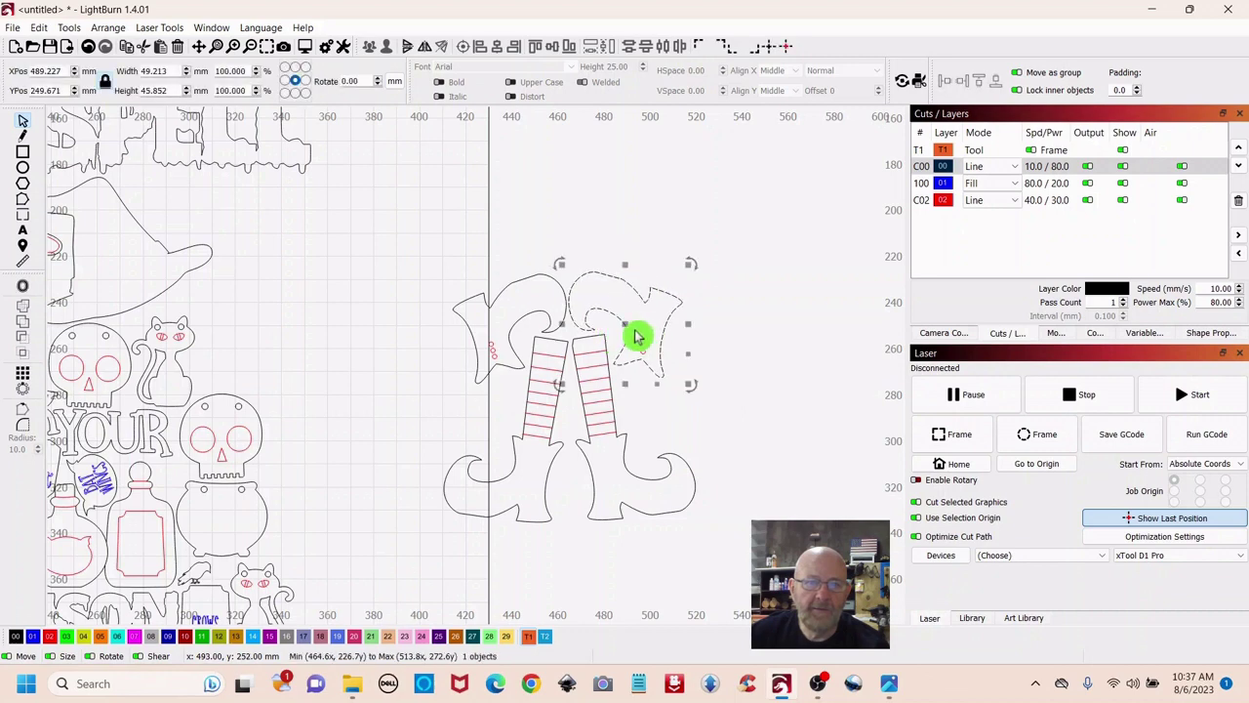
drag(629, 328, 654, 237)
click(681, 357)
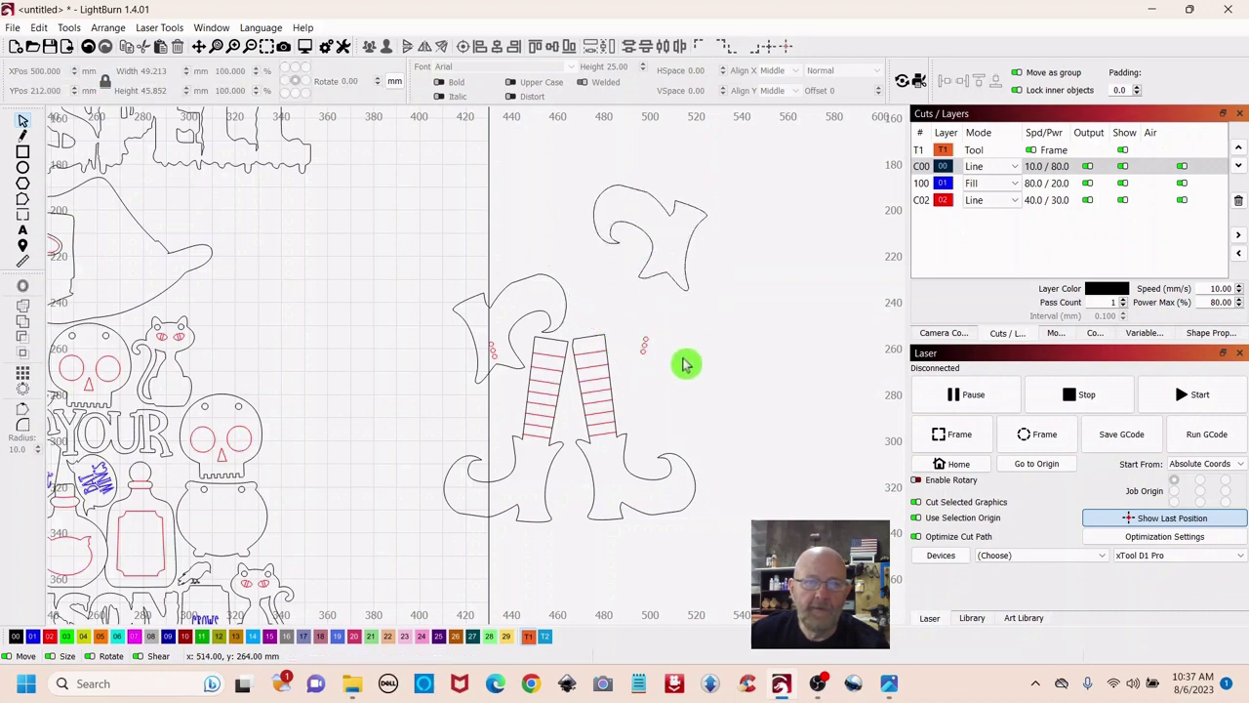
drag(629, 330, 669, 254)
click(677, 332)
drag(572, 153, 772, 315)
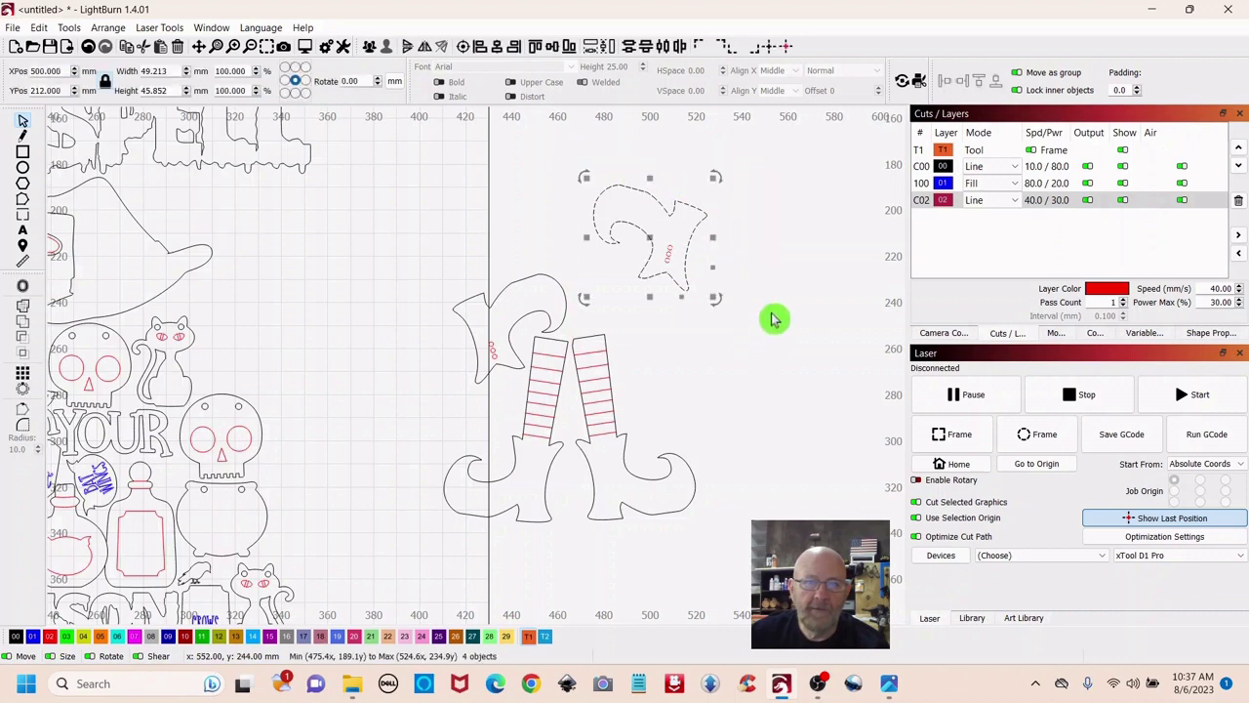
right_click(648, 234)
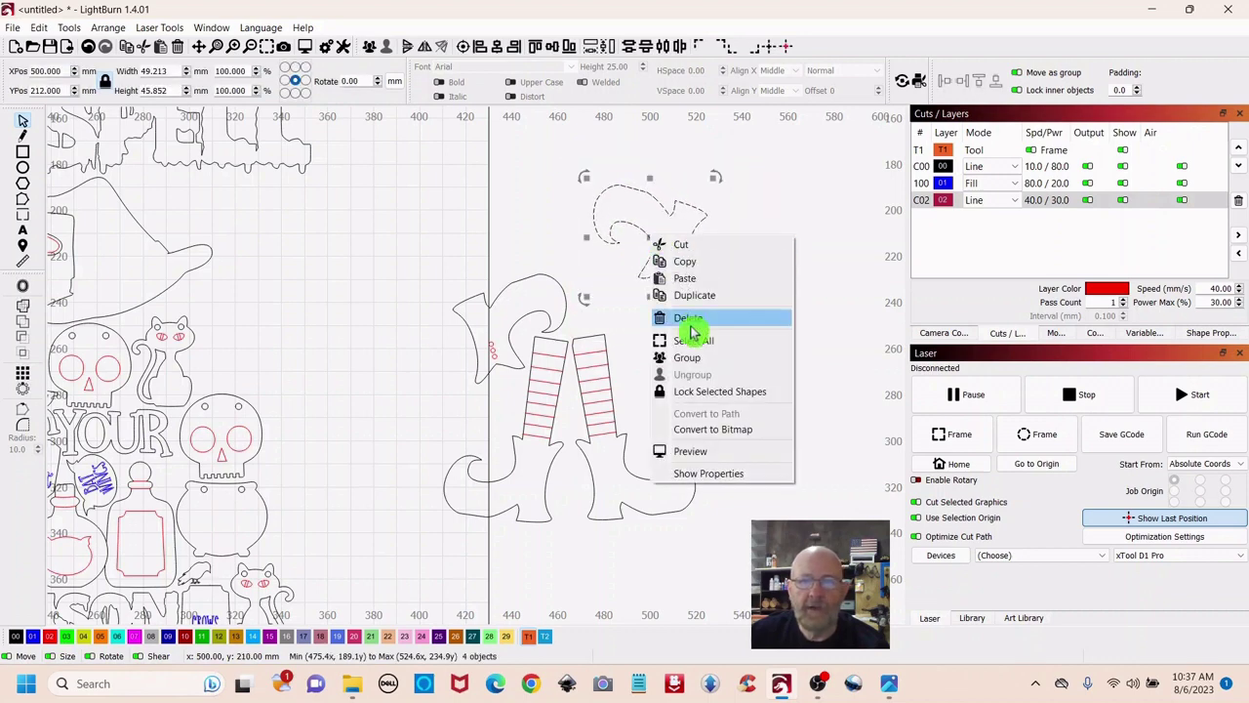
click(684, 355)
click(824, 390)
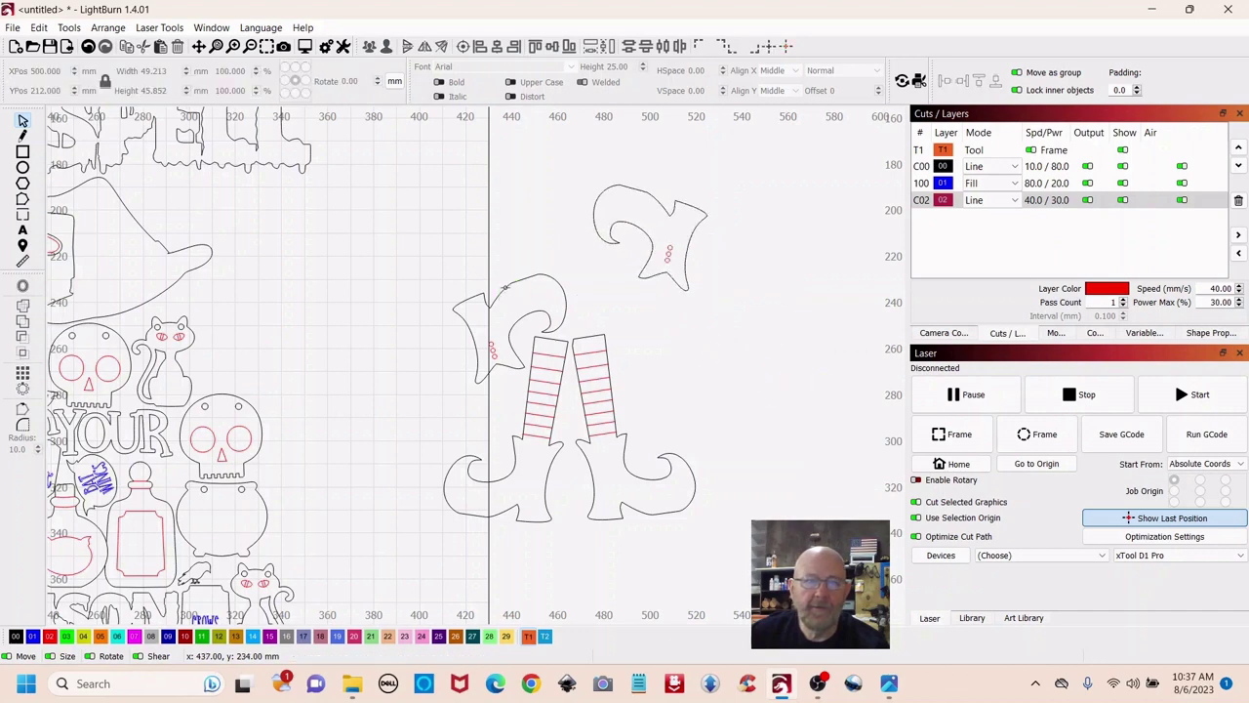
- Move the left boot top higher, place its three red dots on it, and select both
drag(499, 293, 459, 170)
drag(474, 325, 455, 234)
click(469, 314)
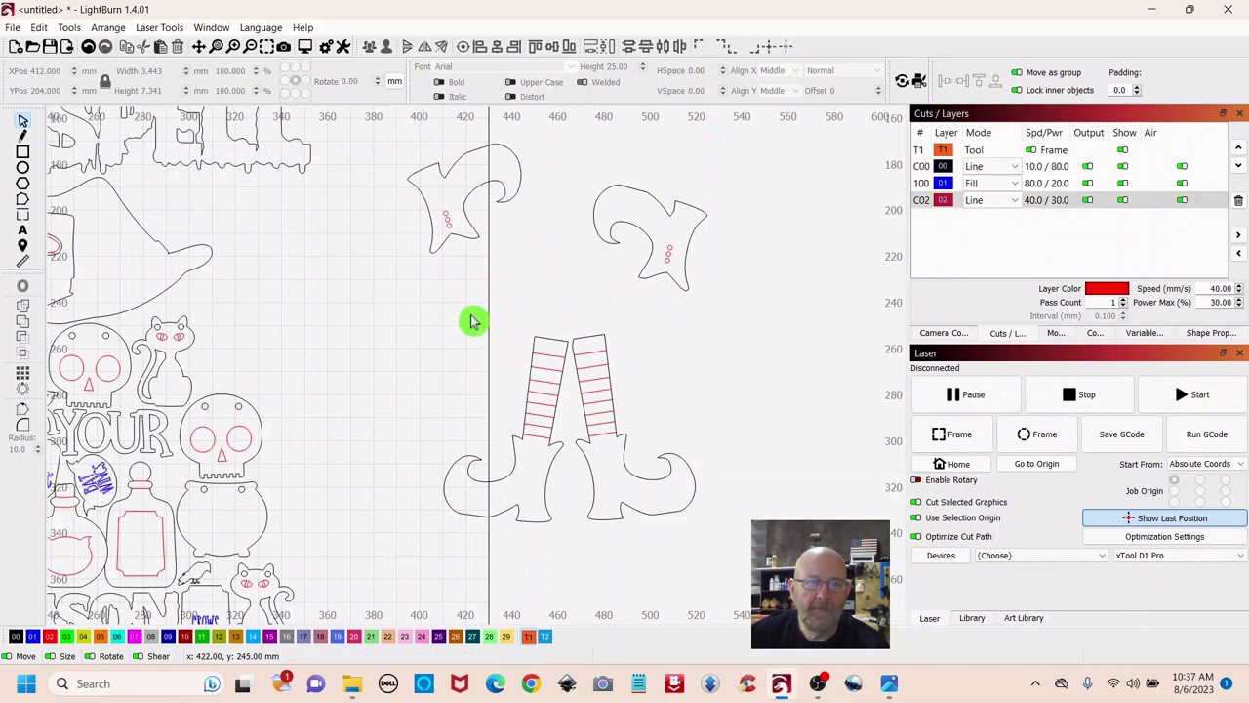
drag(379, 142, 505, 265)
- Group the left boot top with its red dots
right_click(462, 198)
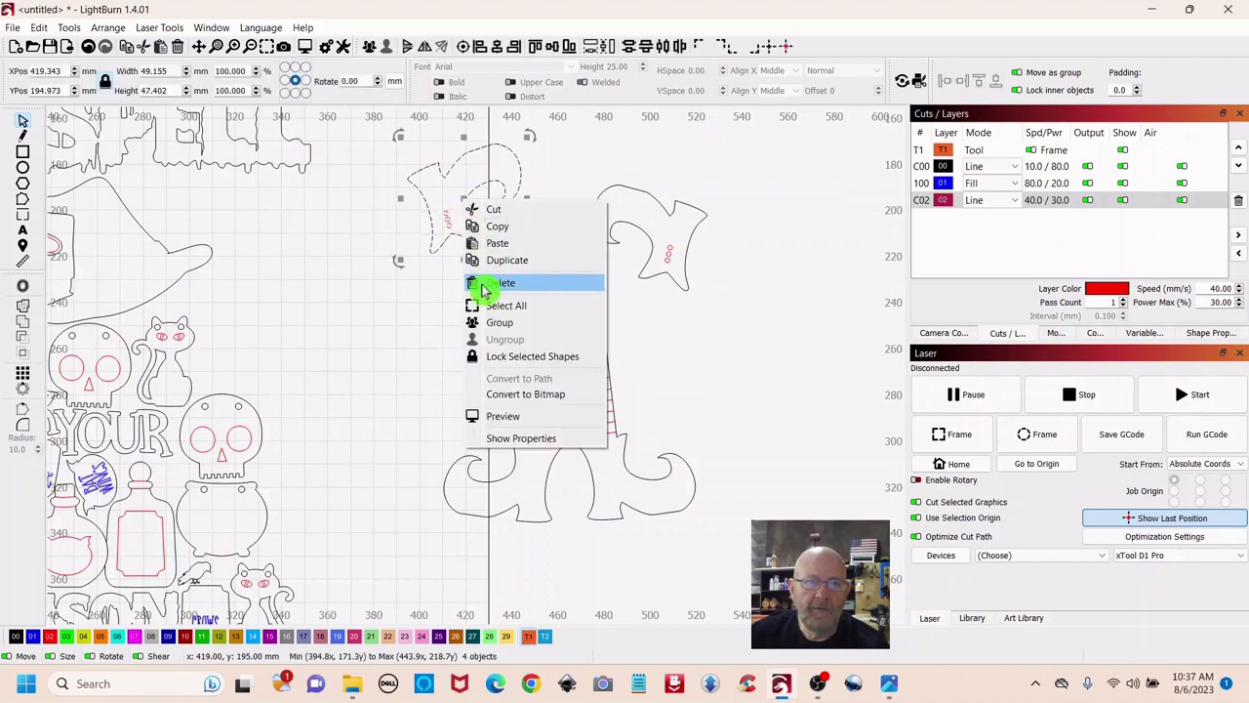
click(496, 323)
click(455, 338)
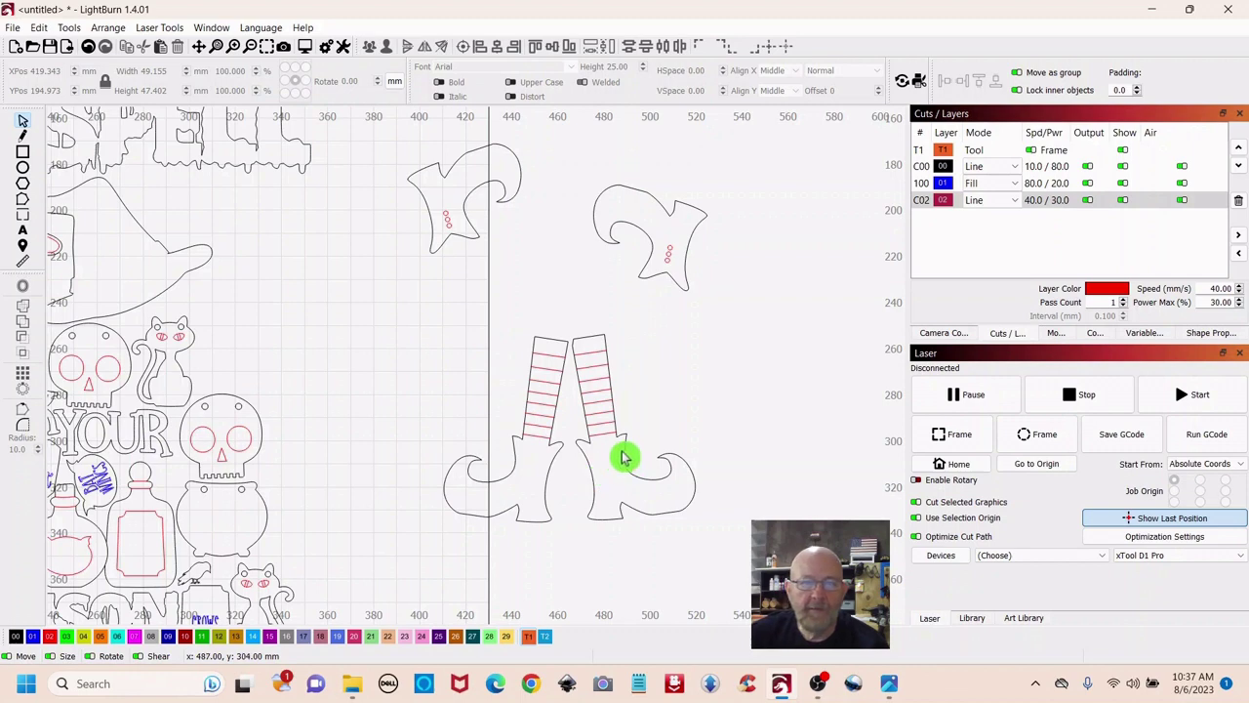
- Spread the two boot outlines apart and place a set of red stripes onto each
drag(624, 457, 733, 436)
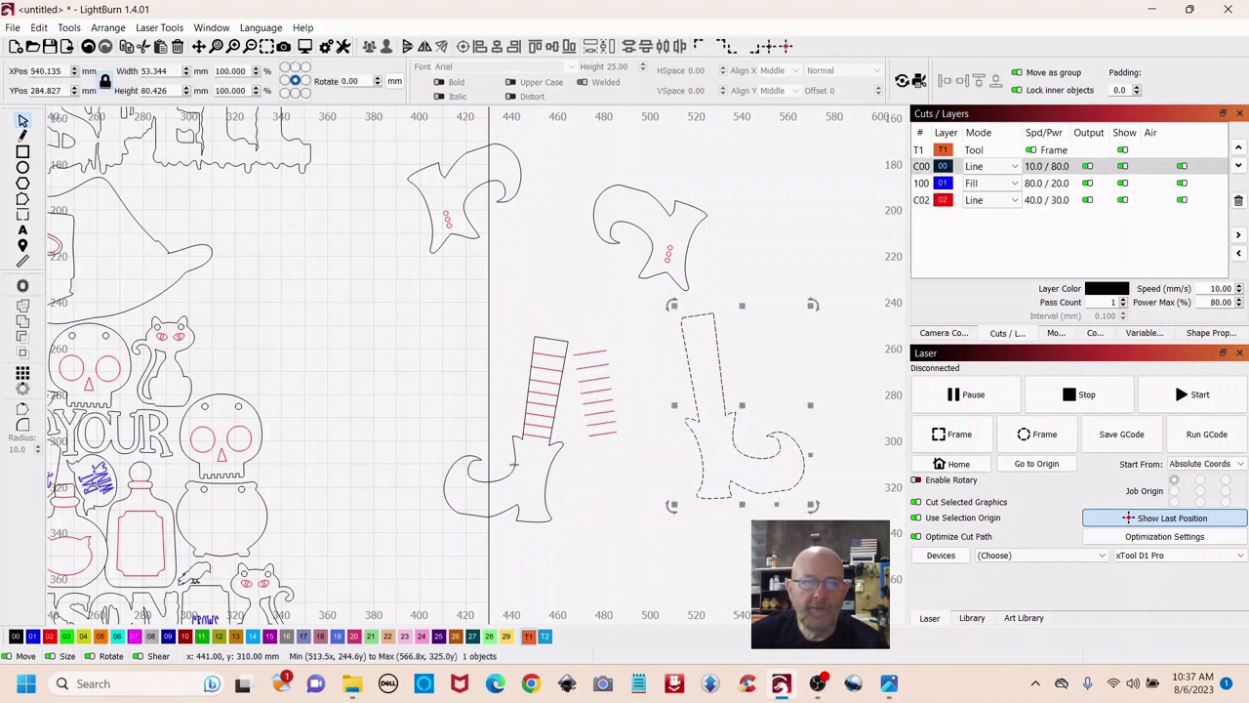
drag(514, 464, 423, 430)
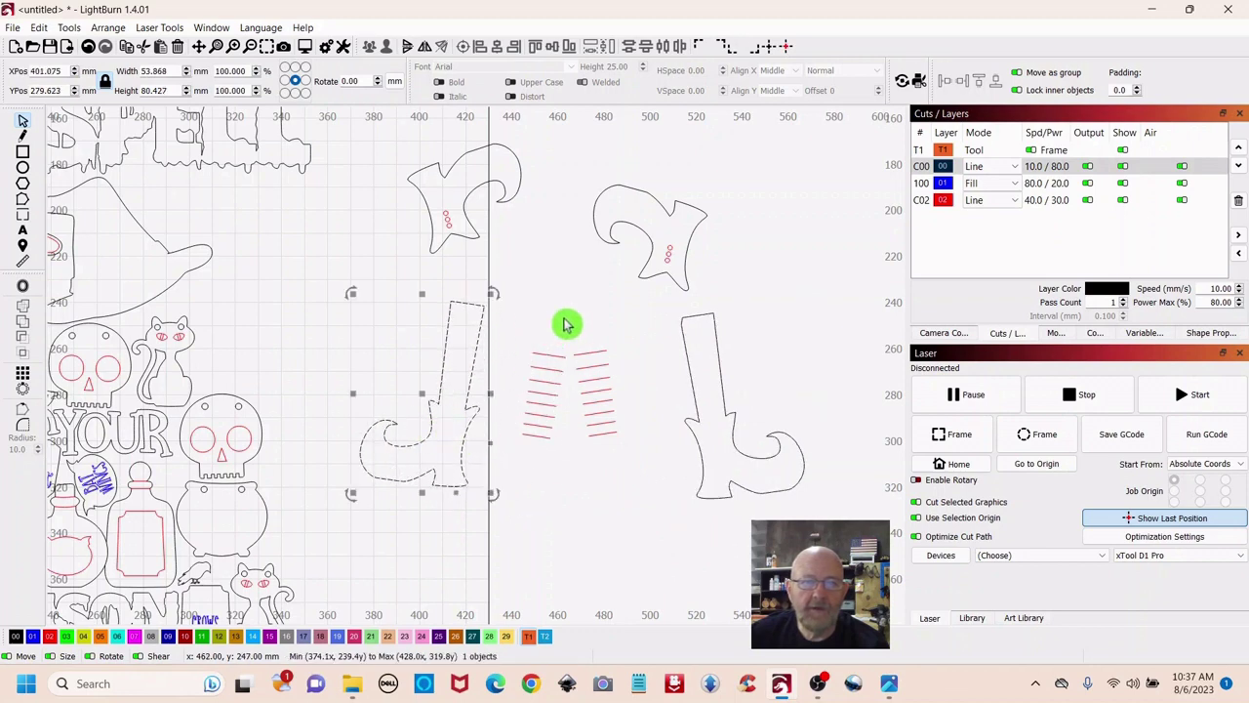
drag(574, 323, 634, 488)
drag(597, 395, 700, 374)
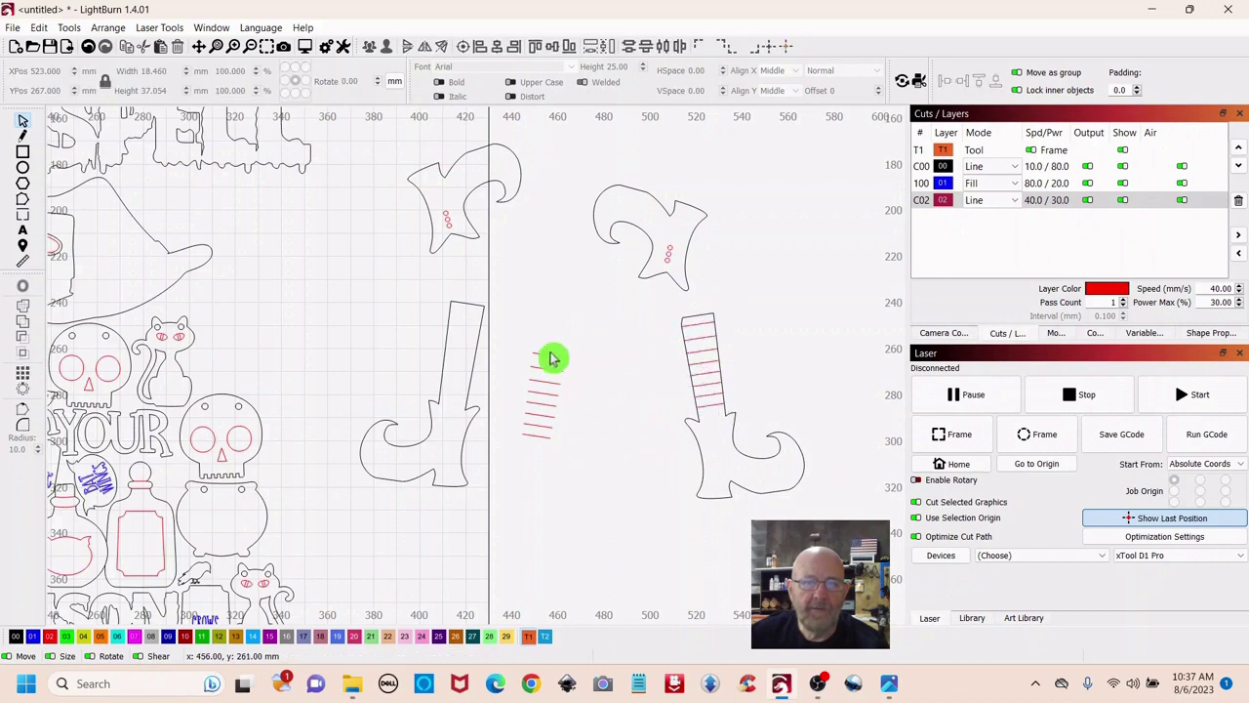
drag(508, 330, 584, 518)
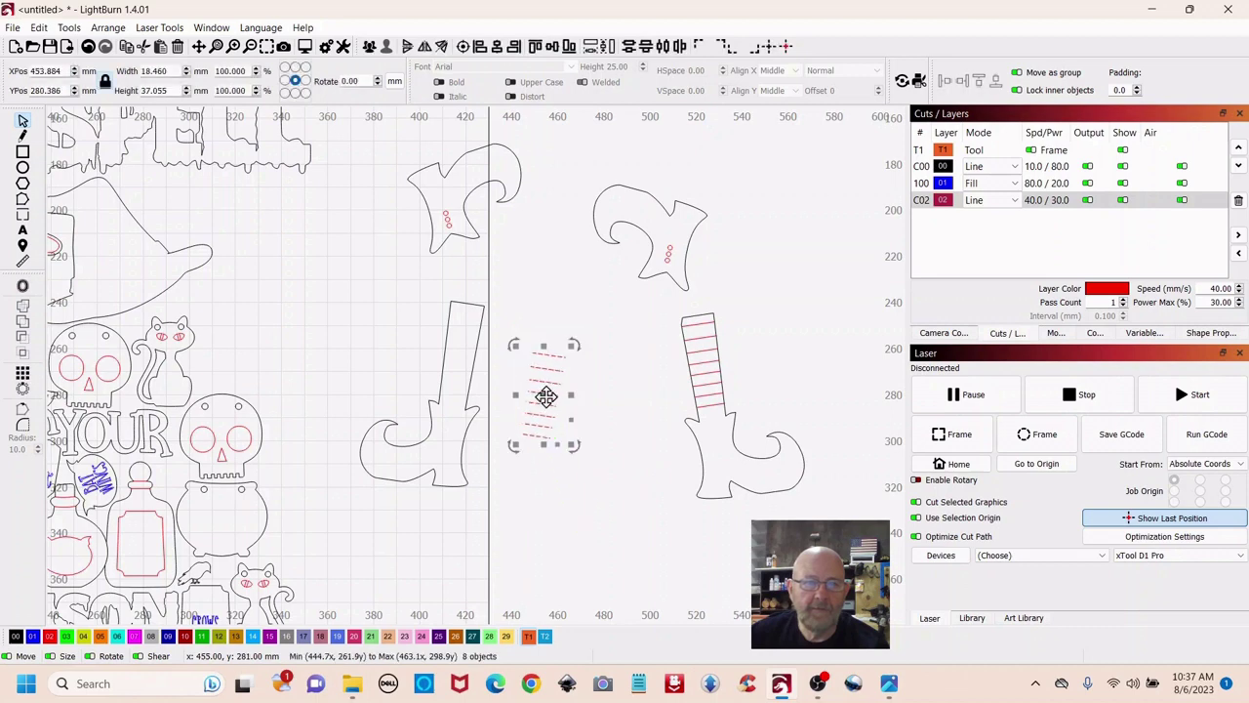
drag(545, 395, 465, 367)
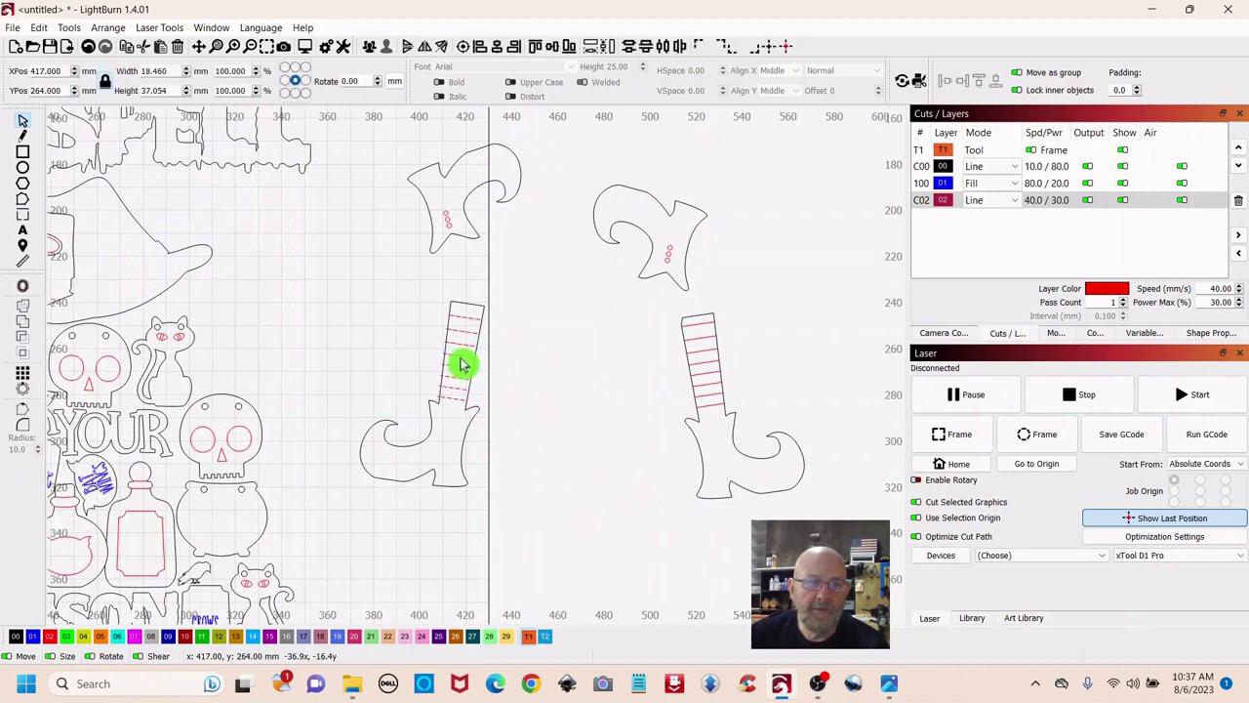
click(647, 322)
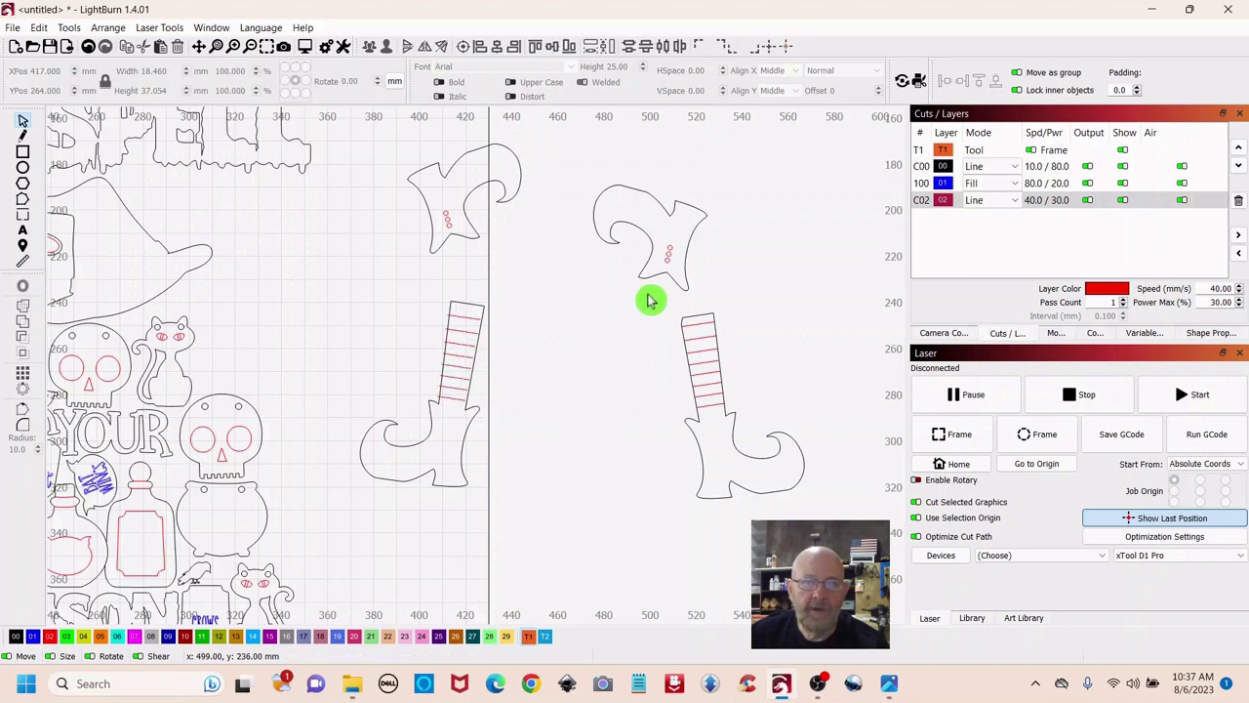
- Group the right boot with its stripes, then the left boot with its stripes
drag(650, 300, 830, 512)
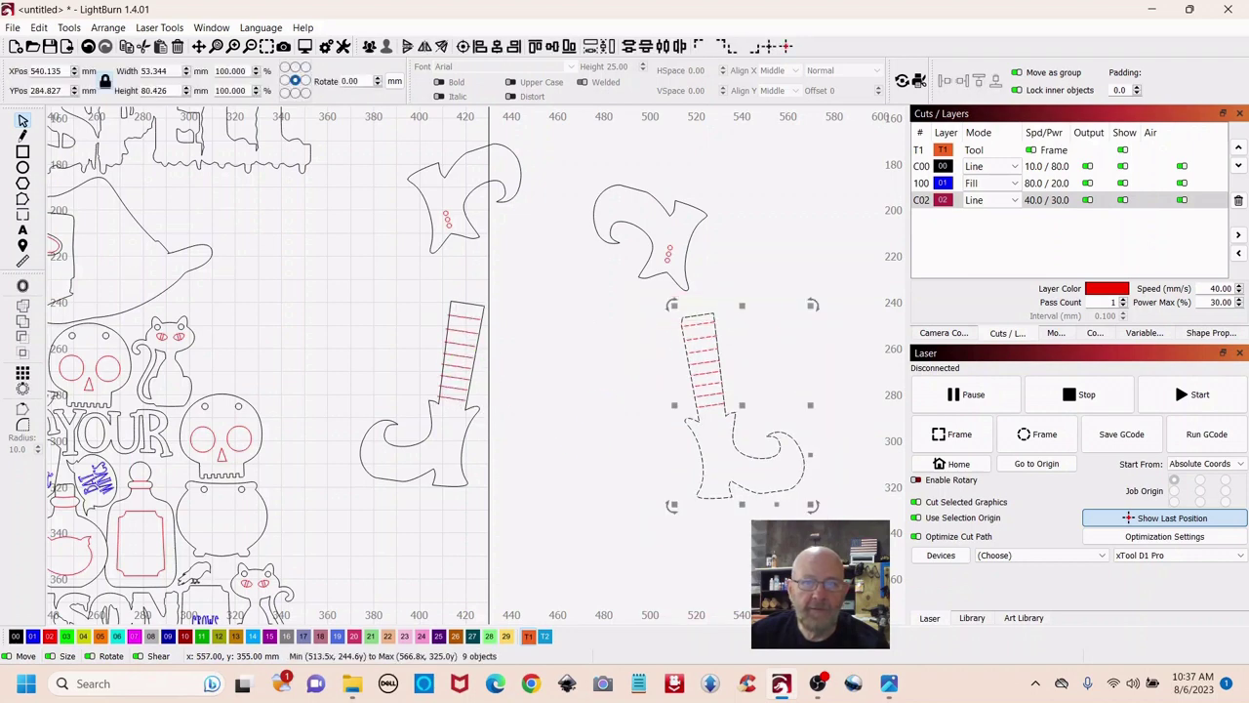
right_click(743, 406)
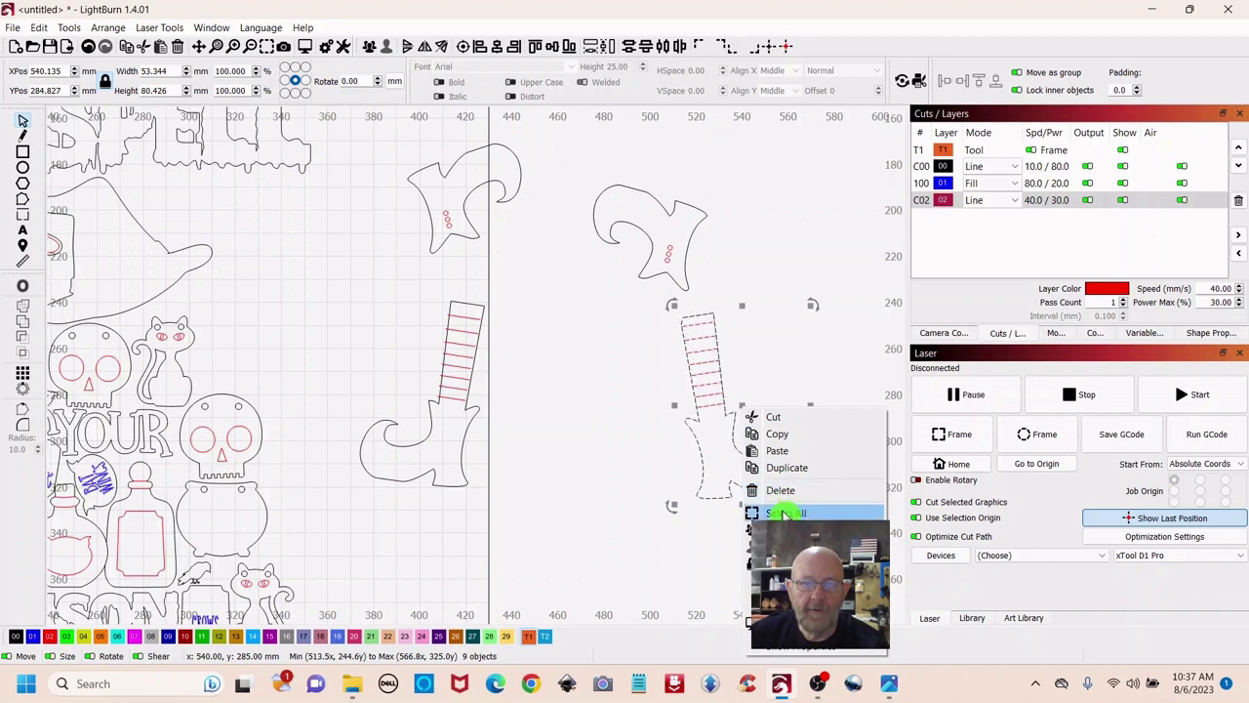
click(635, 393)
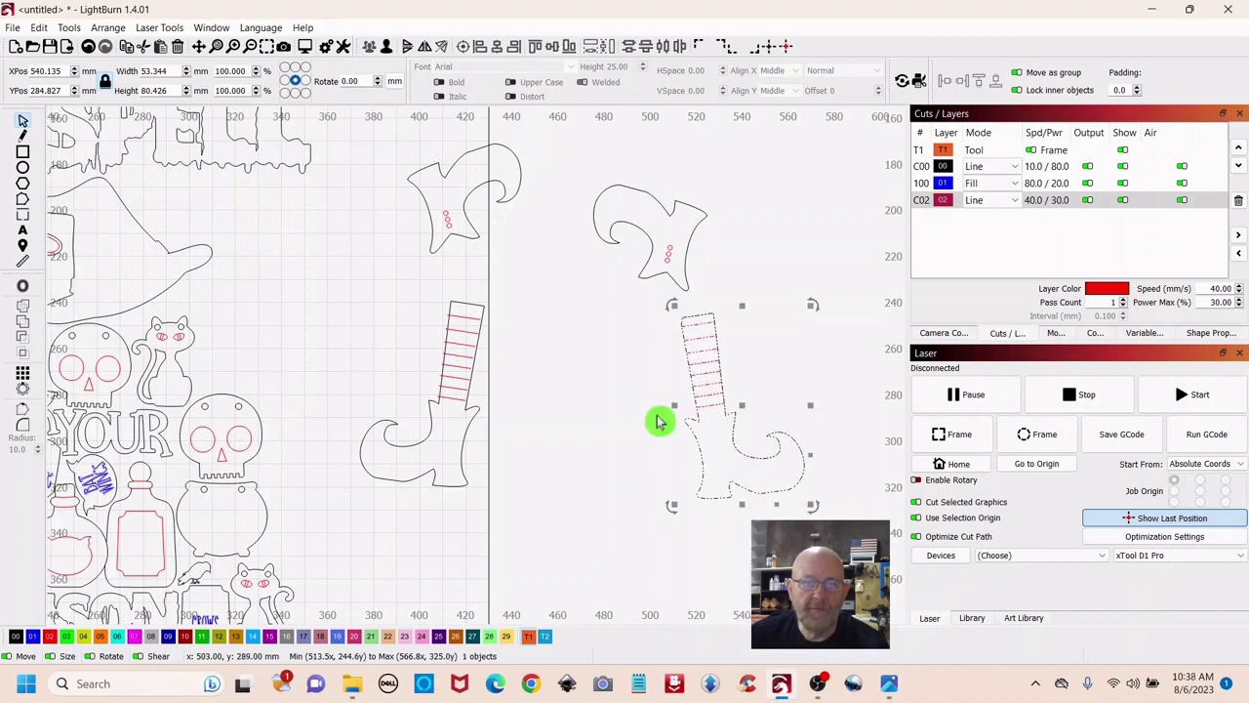
drag(338, 280, 577, 562)
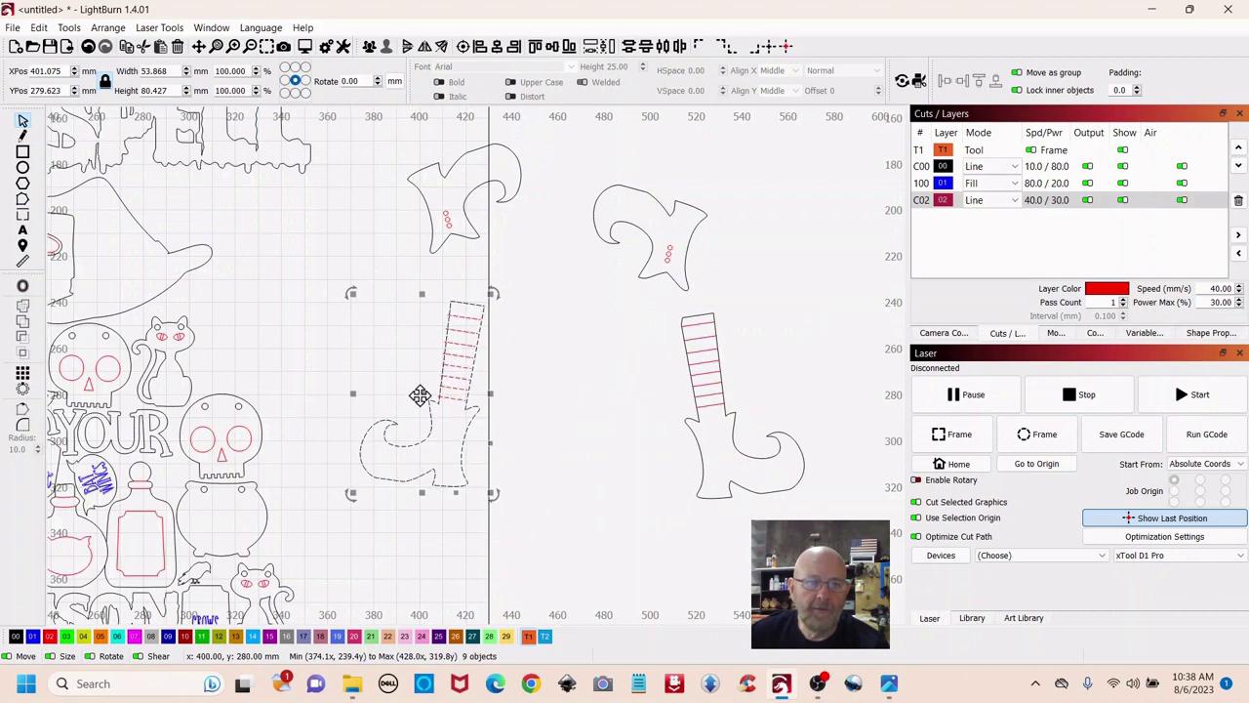
right_click(420, 396)
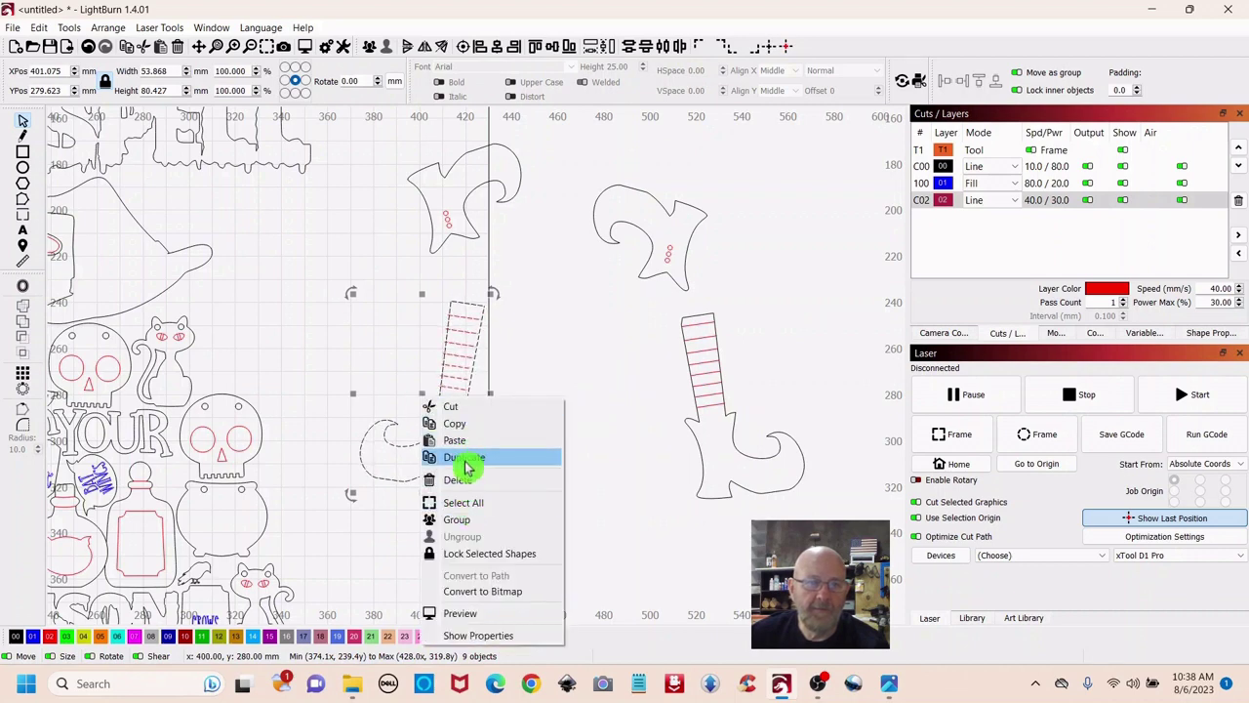
click(455, 519)
click(581, 500)
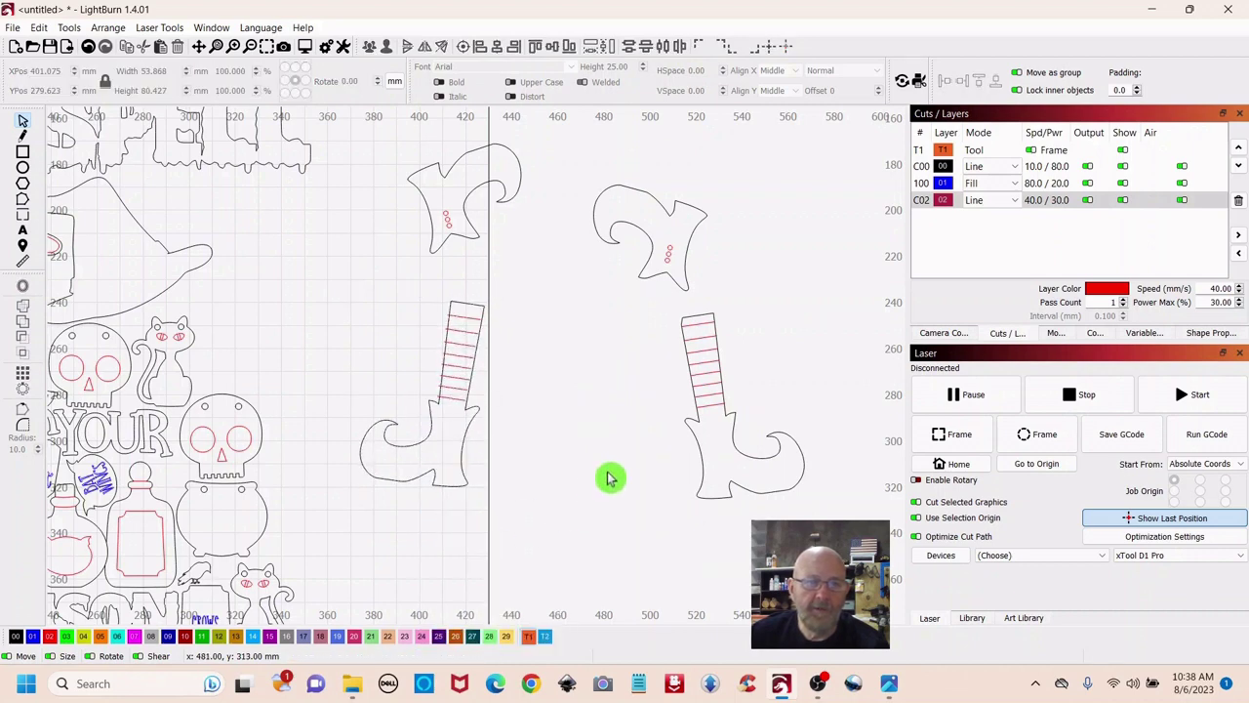
scroll(612, 402, down, 2)
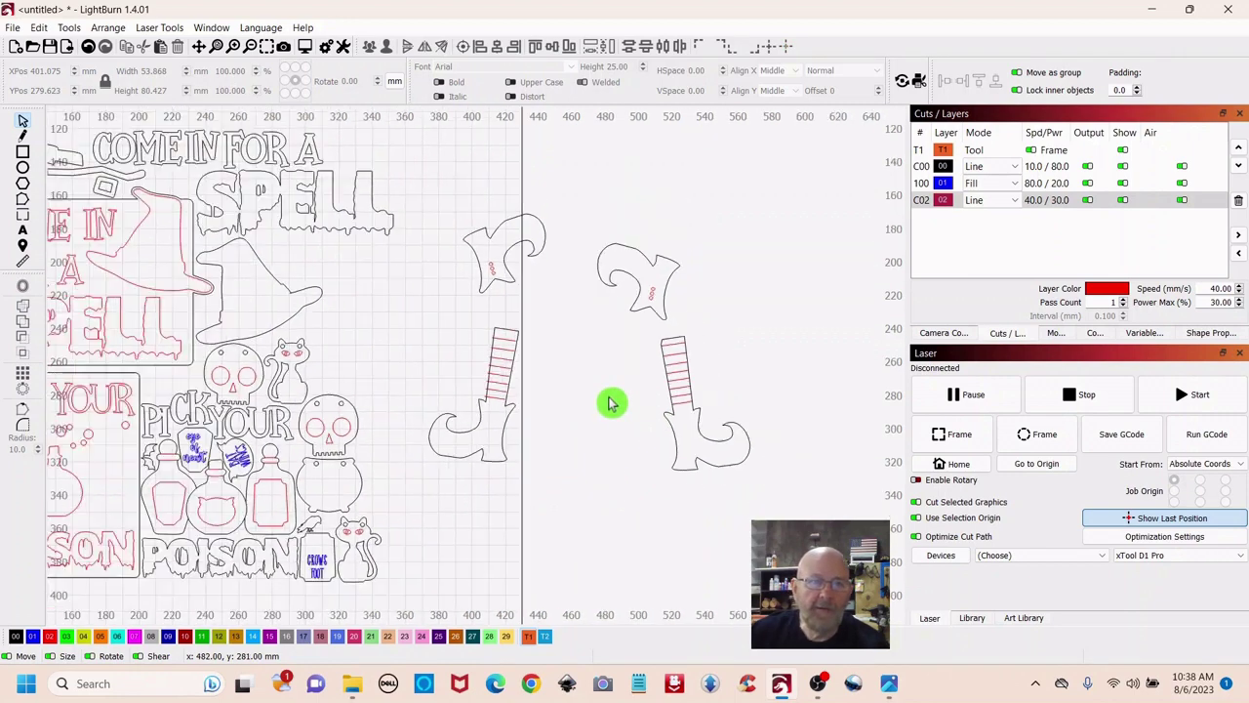
scroll(611, 402, down, 2)
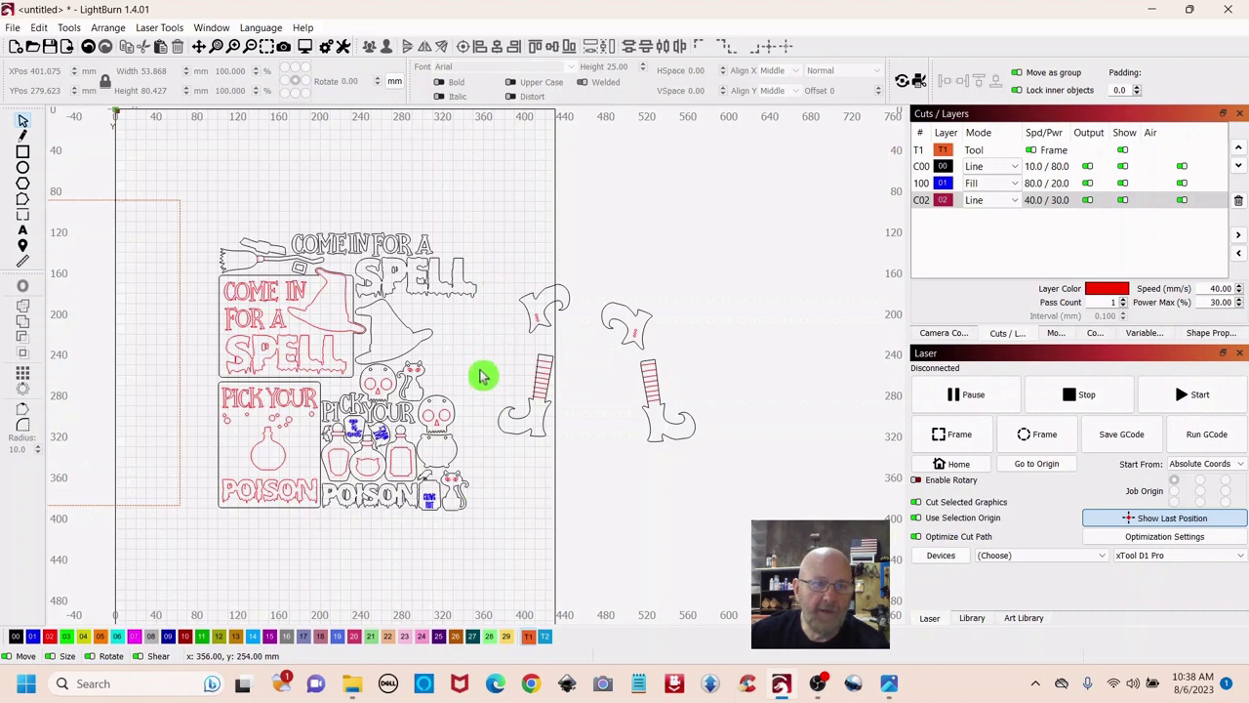
- Move all the boot pieces further right and up
drag(509, 241, 748, 502)
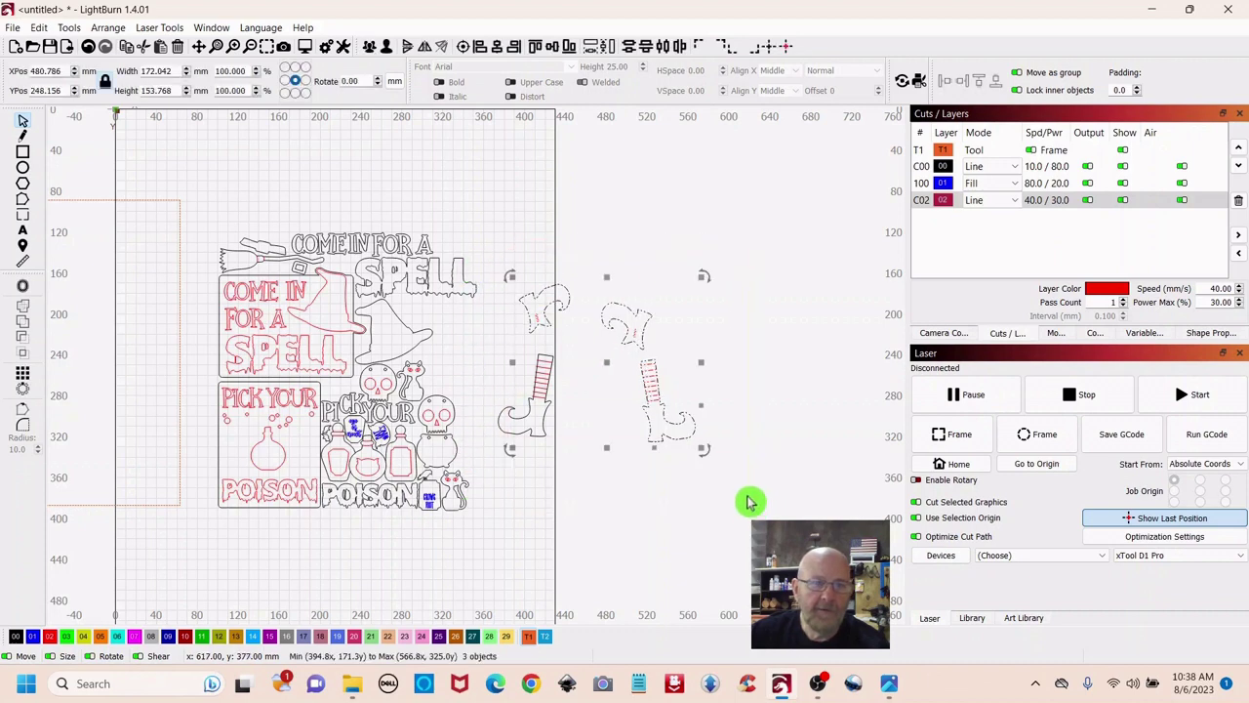
click(589, 224)
drag(496, 247, 746, 520)
drag(593, 363, 745, 280)
click(675, 511)
- Move the cat up, tilt it about 18 degrees, and nestle it between witch hat and skull
scroll(534, 495, up, 2)
scroll(534, 495, up, 1)
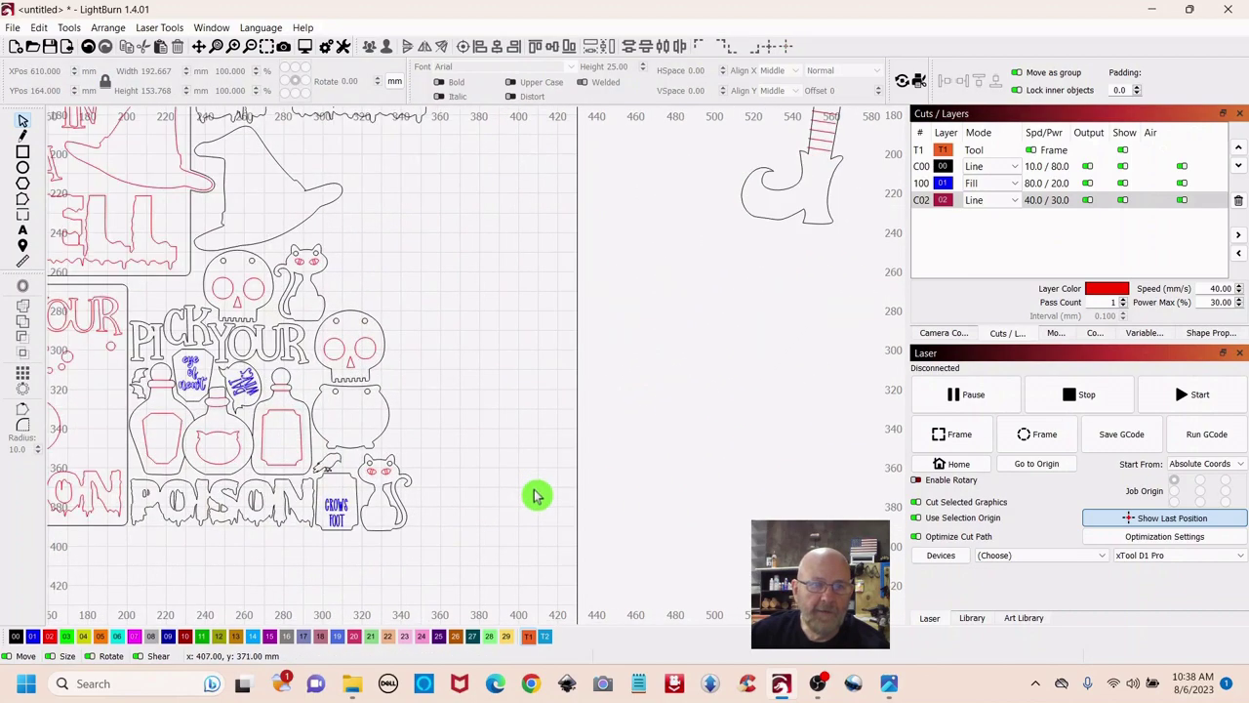
drag(356, 455, 469, 557)
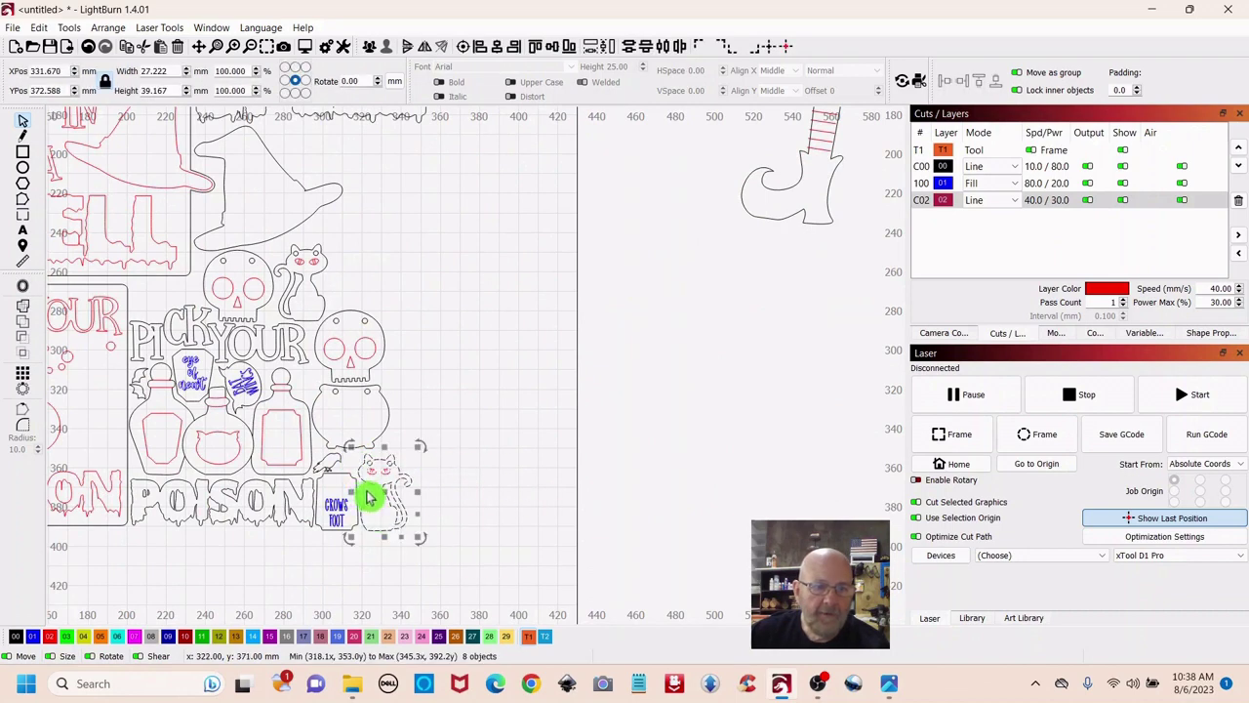
drag(384, 491, 435, 274)
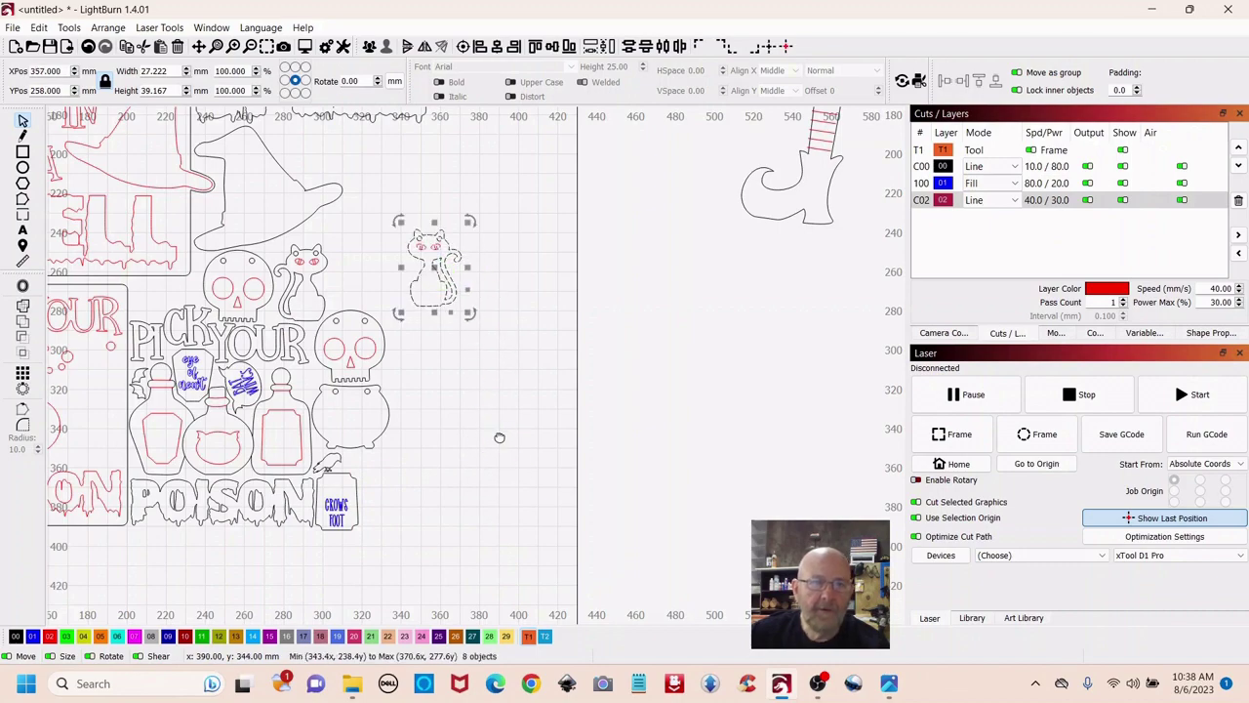
drag(499, 438, 674, 503)
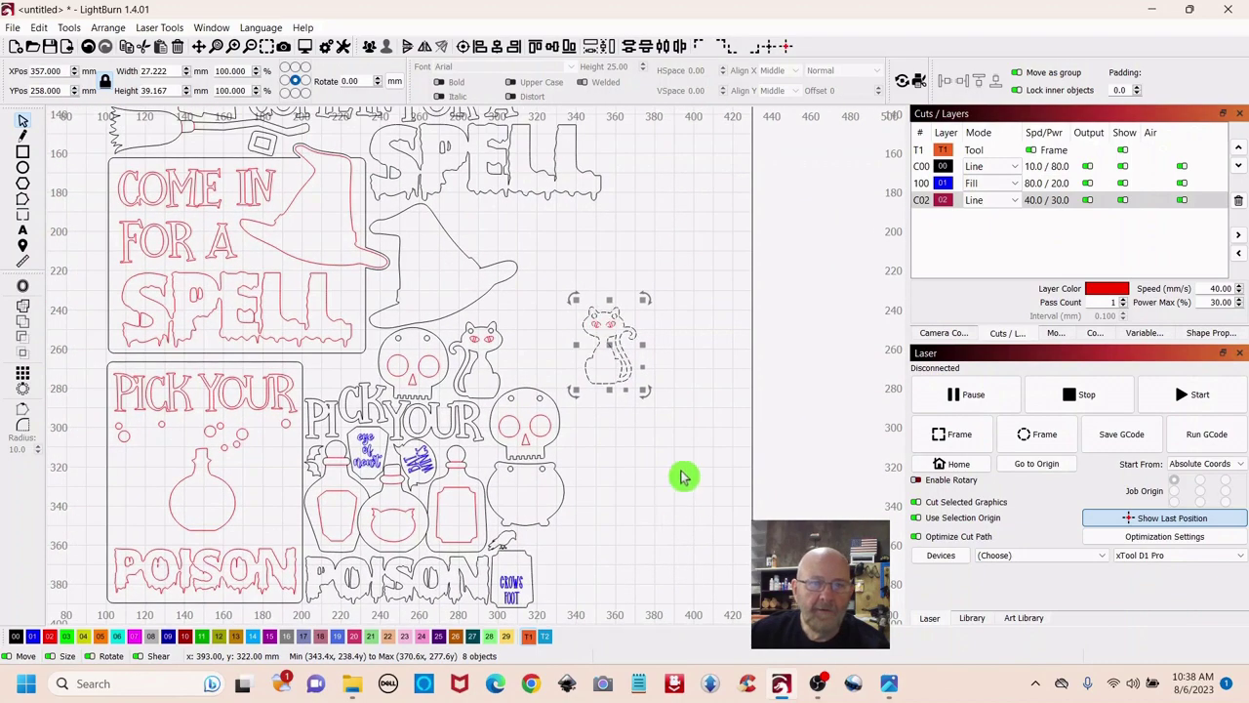
scroll(677, 478, down, 3)
scroll(683, 482, up, 1)
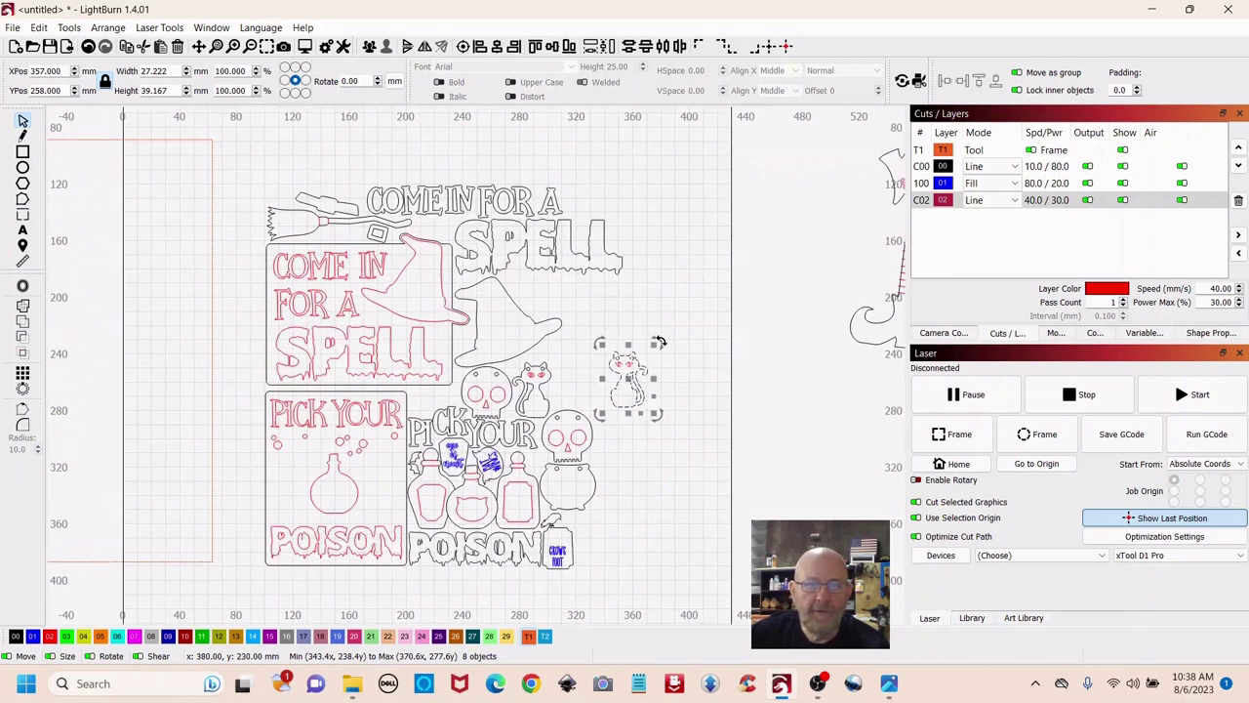
drag(655, 342, 573, 371)
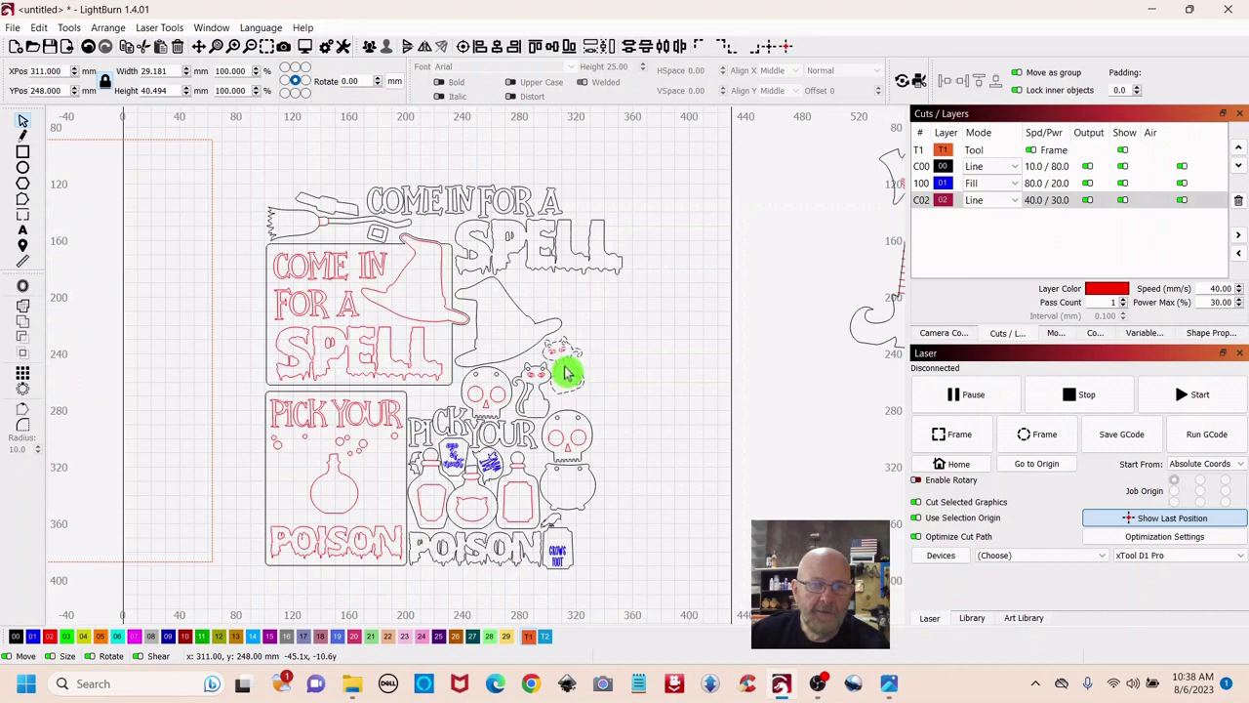
drag(569, 372, 569, 373)
click(658, 404)
- Fit the upper boot-top piece into the lower-right corner beside the Grows Foot bottle
drag(686, 388, 426, 400)
drag(606, 148, 705, 236)
drag(657, 193, 440, 606)
drag(472, 538, 368, 558)
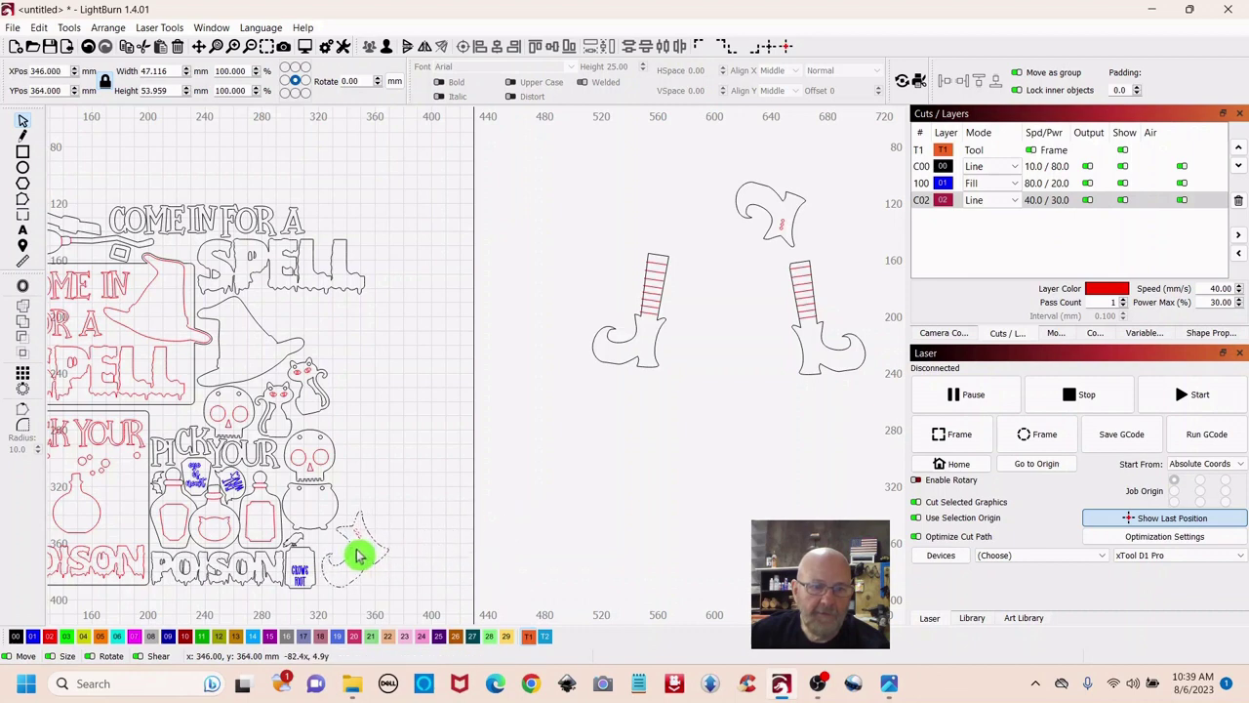
drag(356, 559, 358, 561)
drag(413, 415, 690, 381)
- Move the 298 mm frame rectangle over the Halloween tray design
click(232, 357)
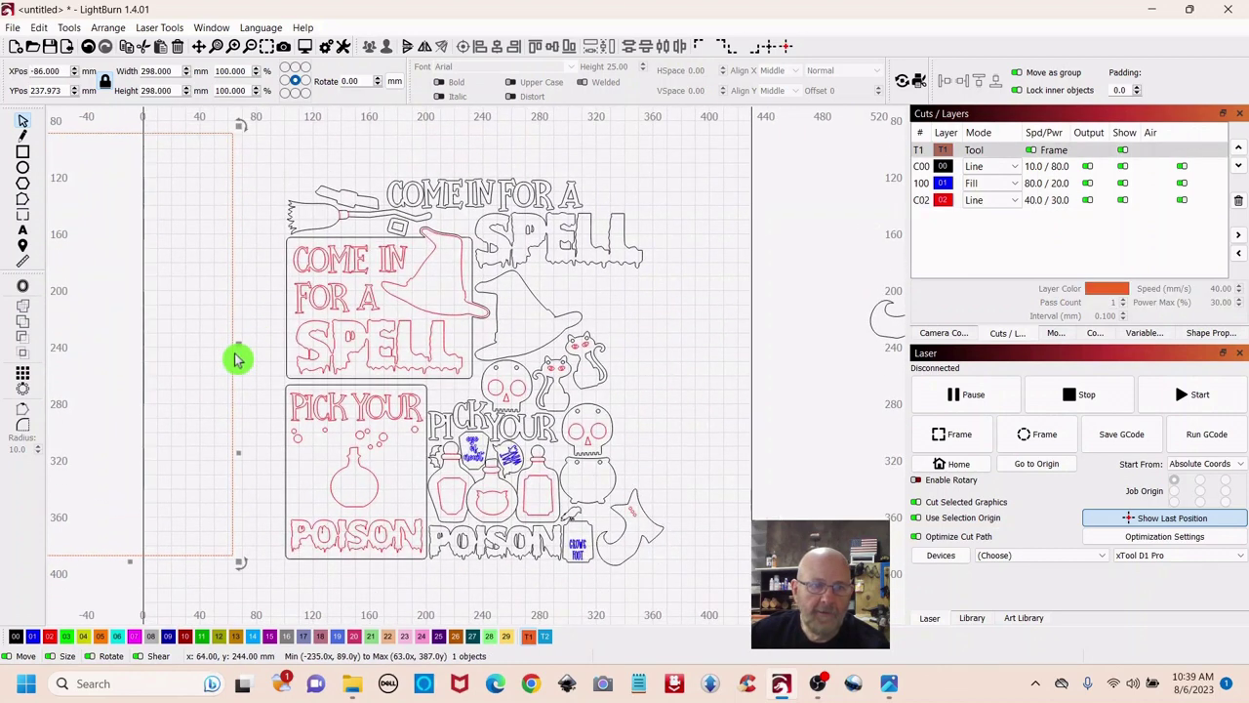
scroll(229, 386, down, 5)
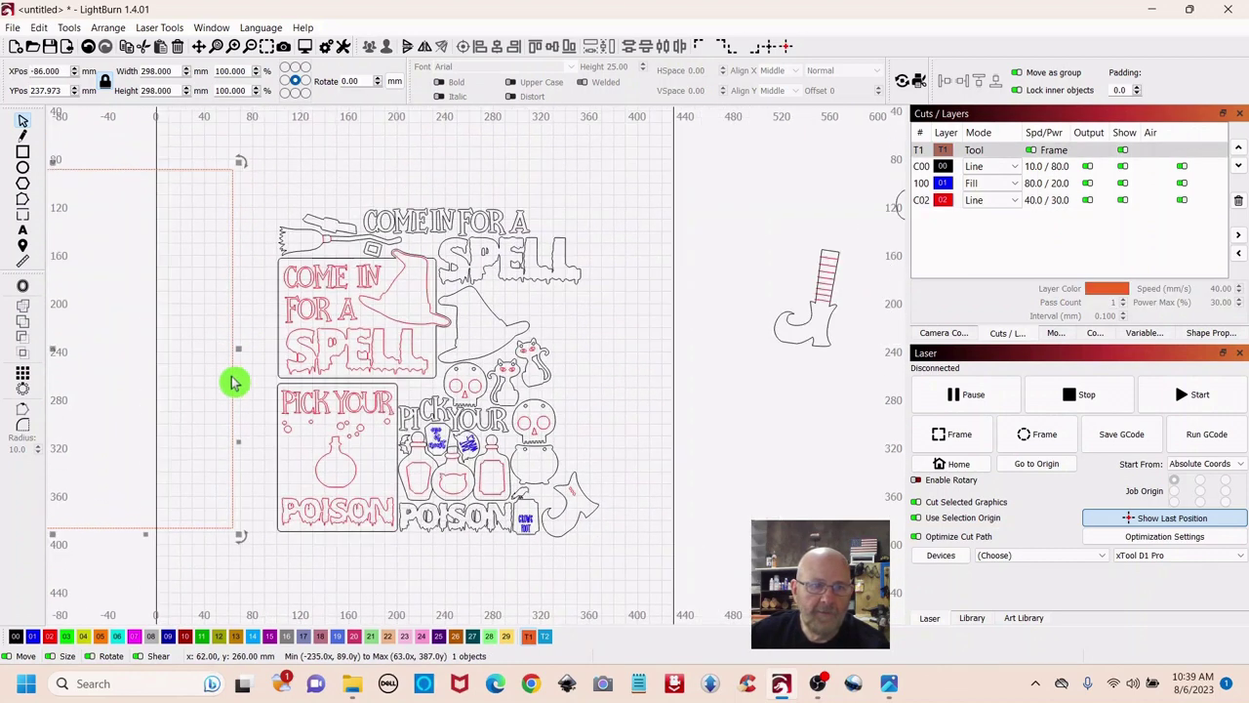
drag(152, 364, 324, 369)
scroll(324, 369, up, 2)
scroll(336, 363, up, 3)
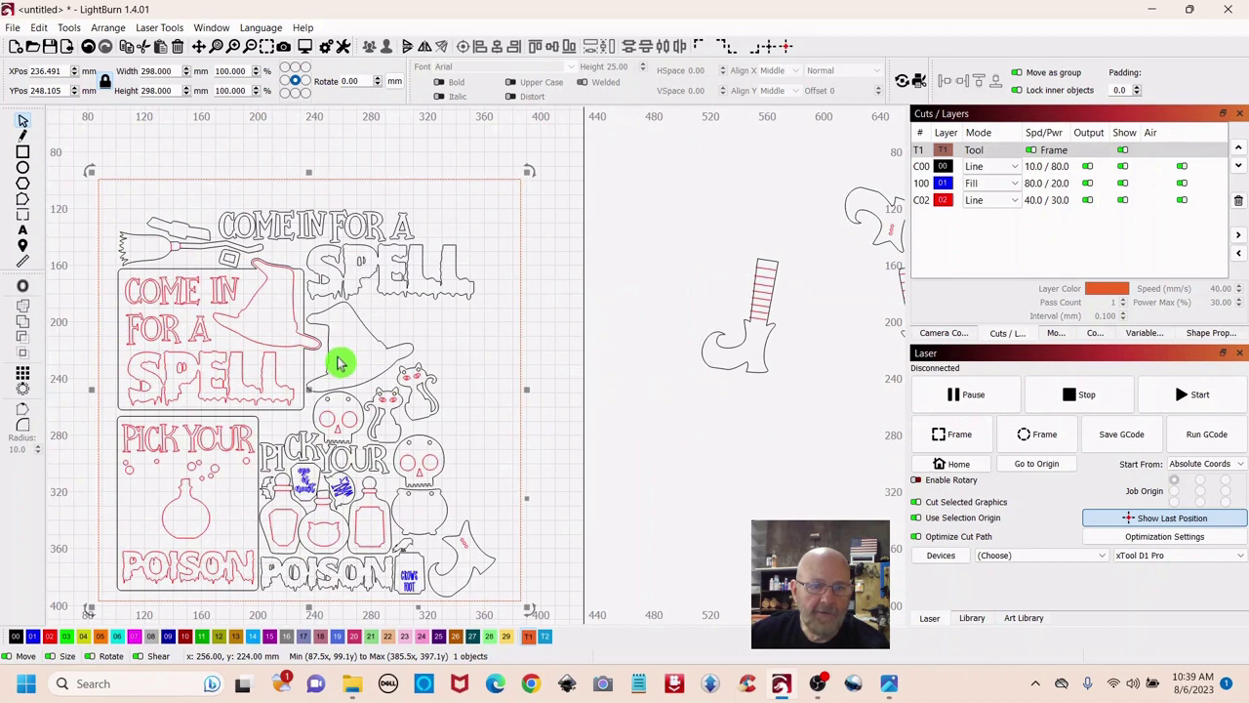
scroll(337, 363, down, 1)
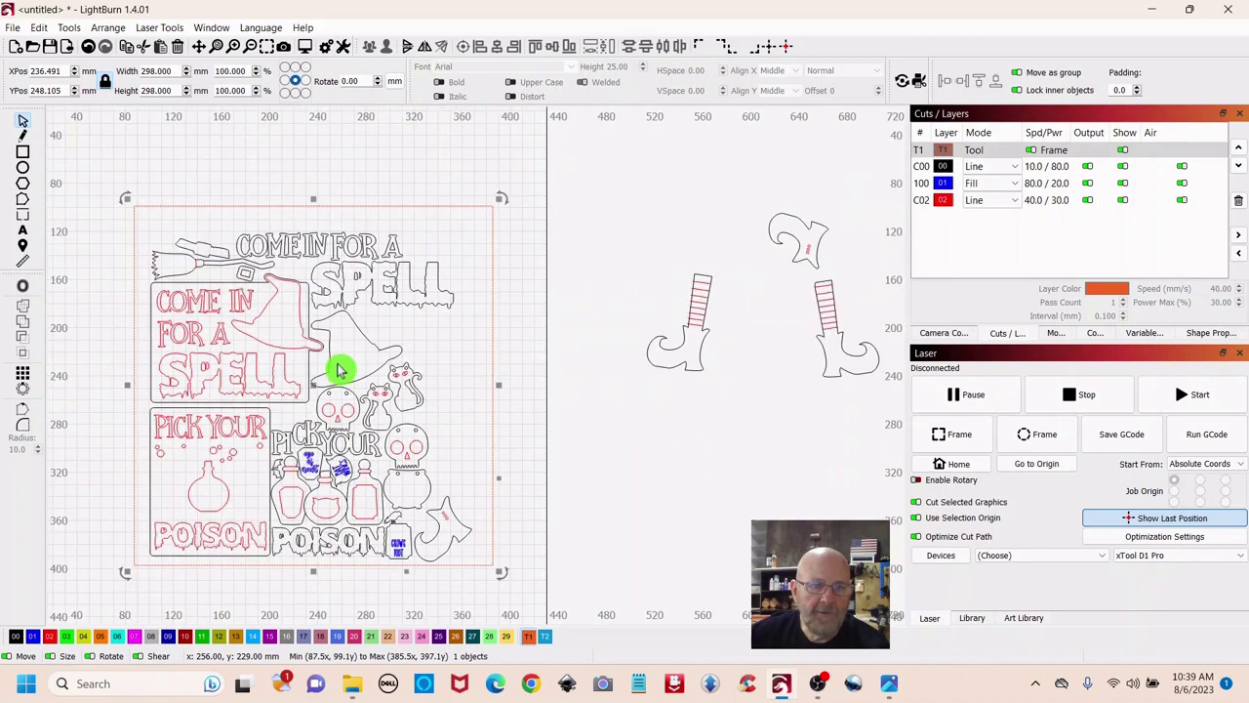
- Shift the whole framed design slightly right to about X 242.4 mm
click(517, 263)
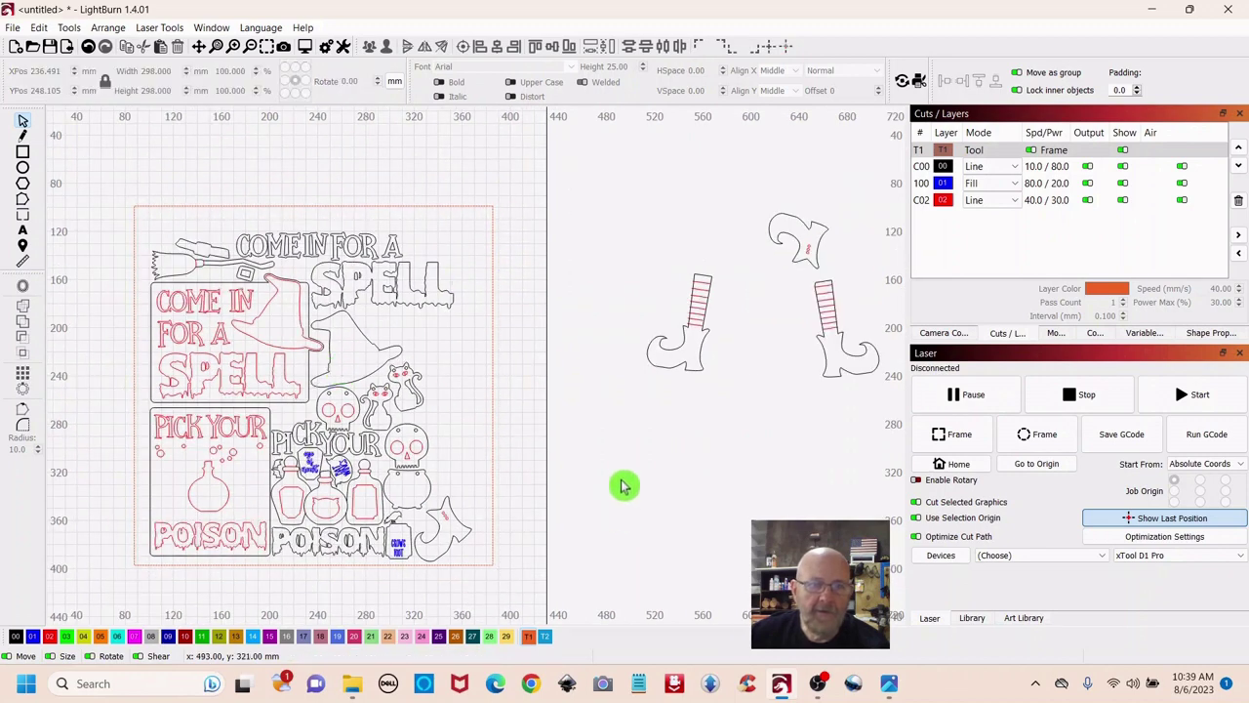
click(337, 205)
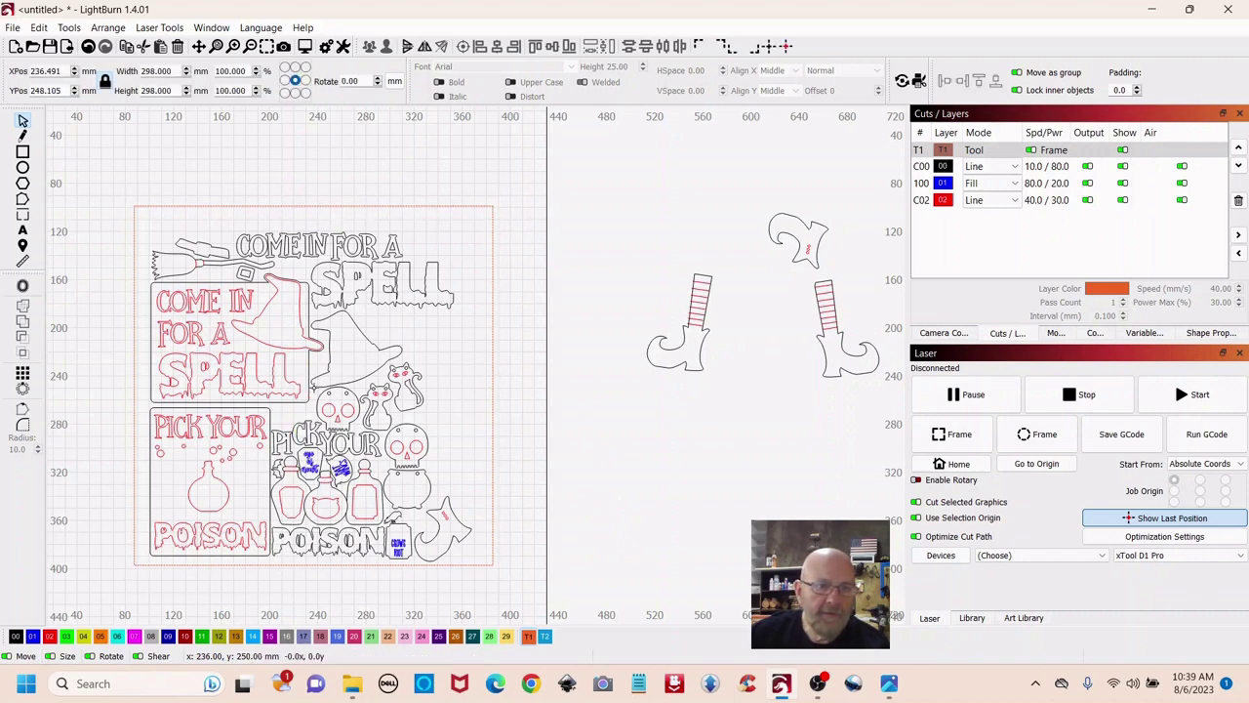
drag(321, 397, 328, 397)
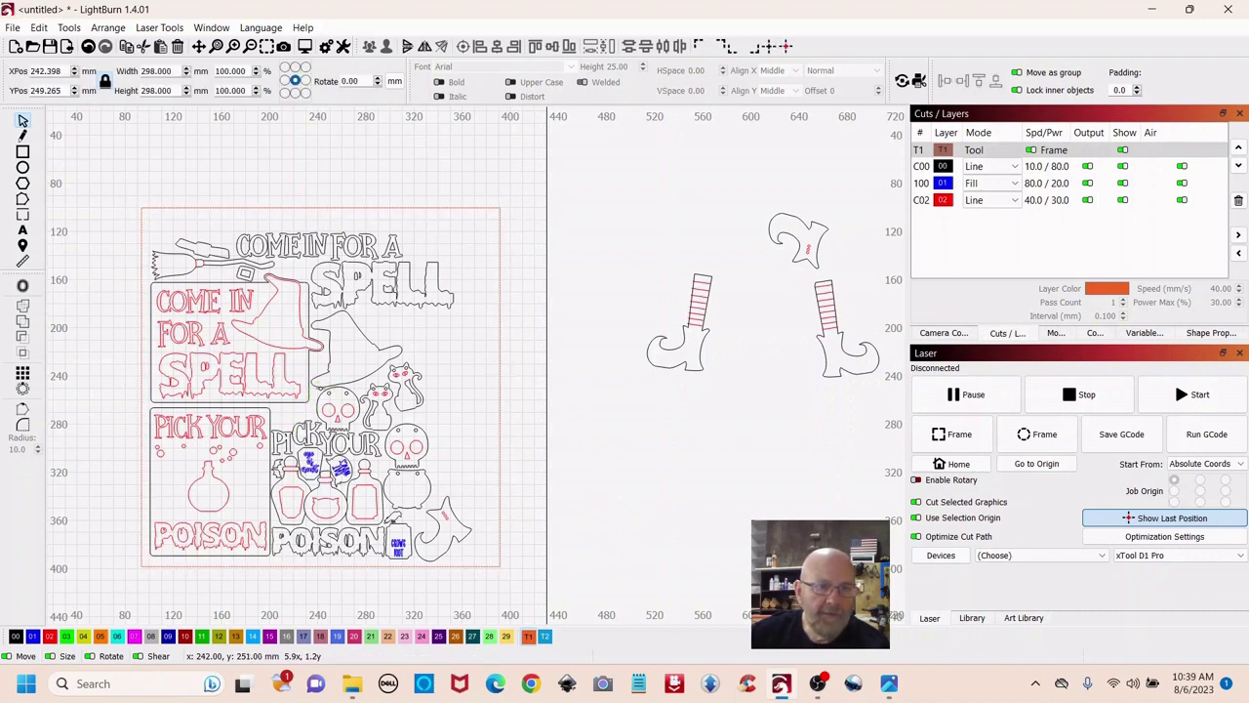
click(452, 408)
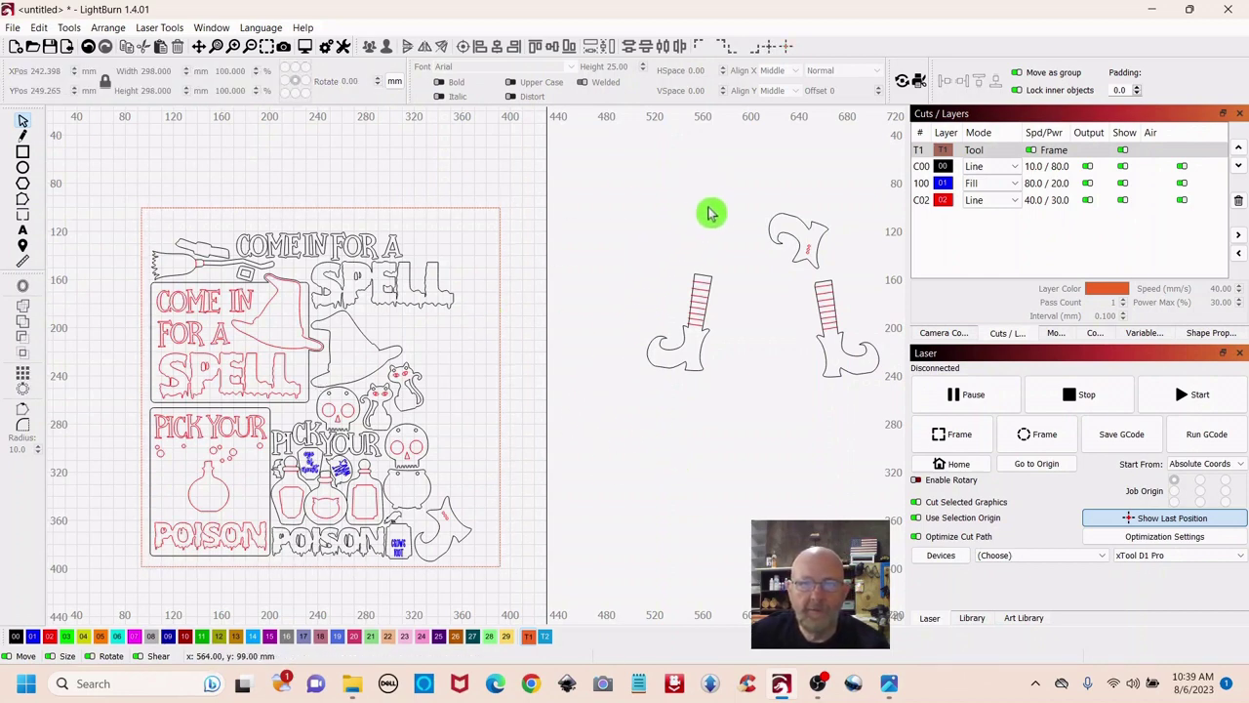
- Move the loose hat piece into the frame's lower right and rotate it to fit
drag(744, 195, 859, 289)
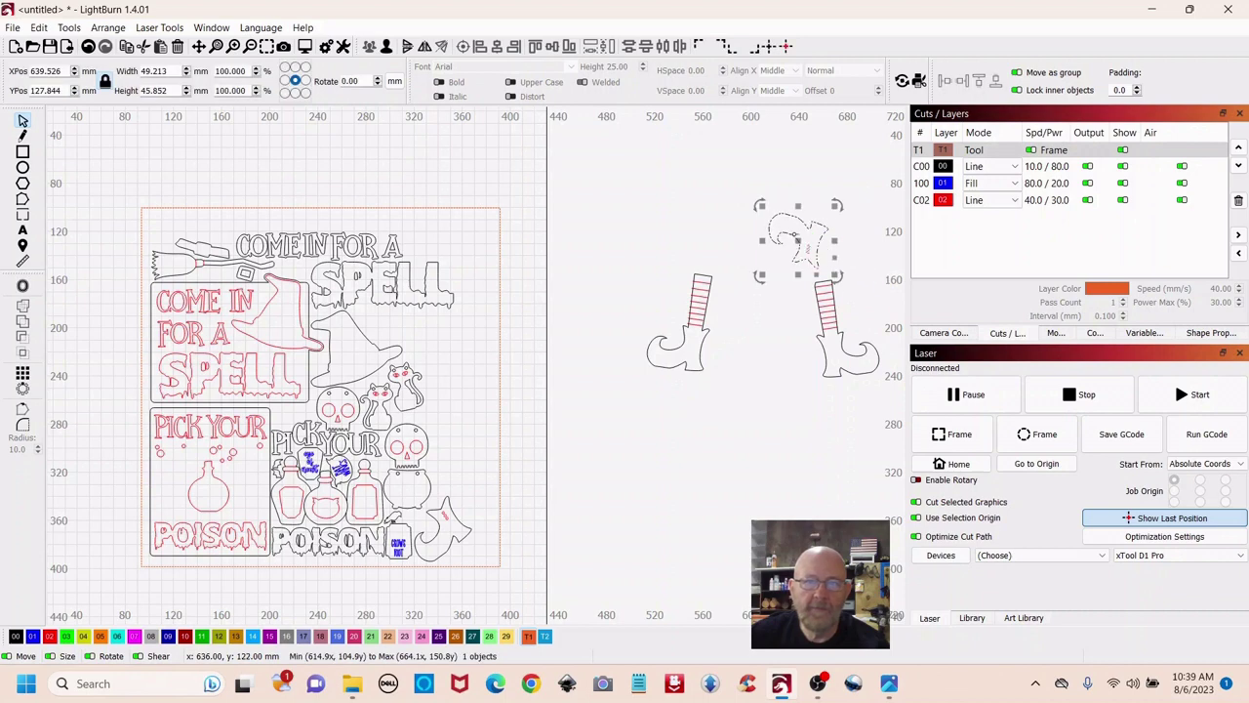
drag(798, 241, 572, 479)
drag(607, 440, 454, 465)
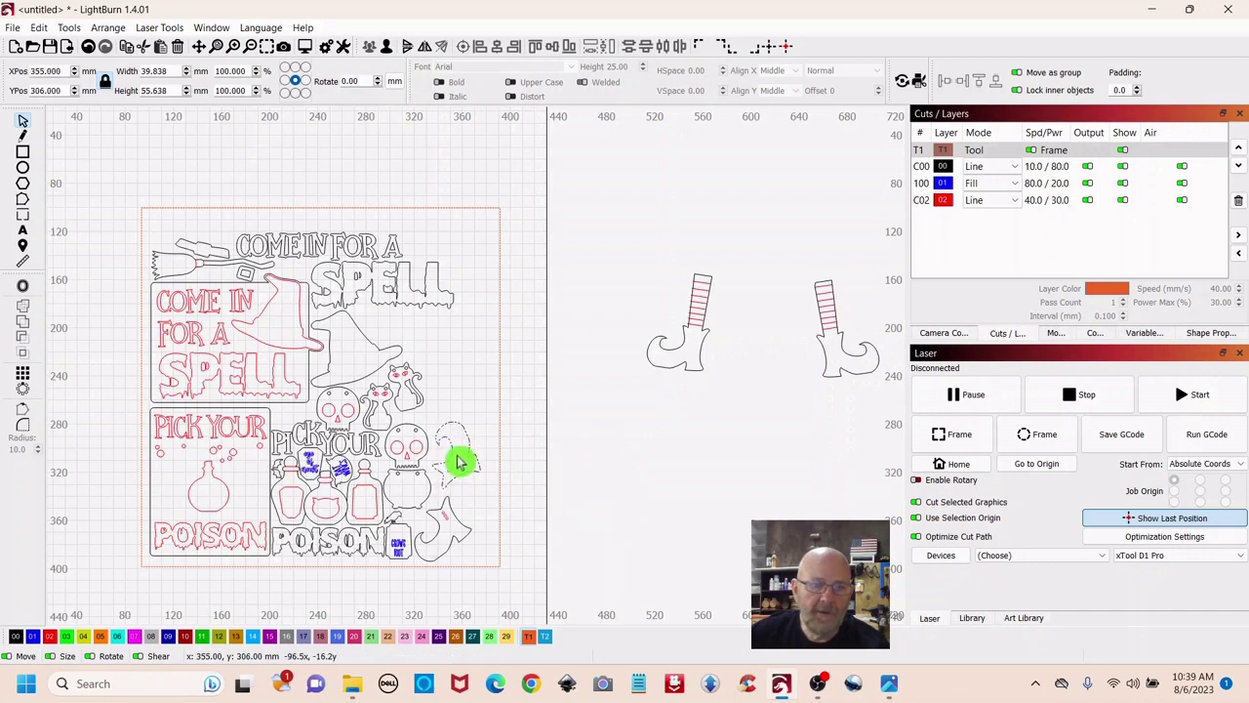
click(639, 477)
- Rotate the left striped boot about 84 degrees and place it in a gap inside the frame
drag(653, 240, 750, 456)
drag(611, 245, 745, 429)
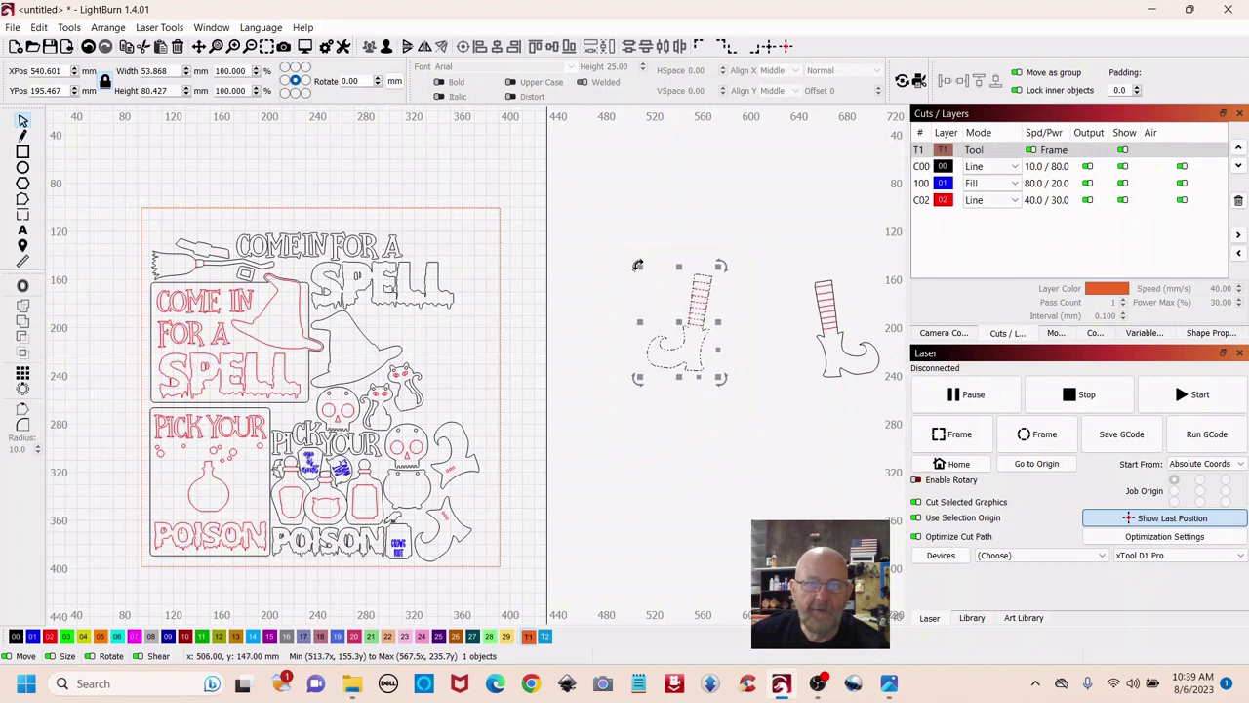
drag(638, 264, 586, 388)
drag(683, 323, 413, 352)
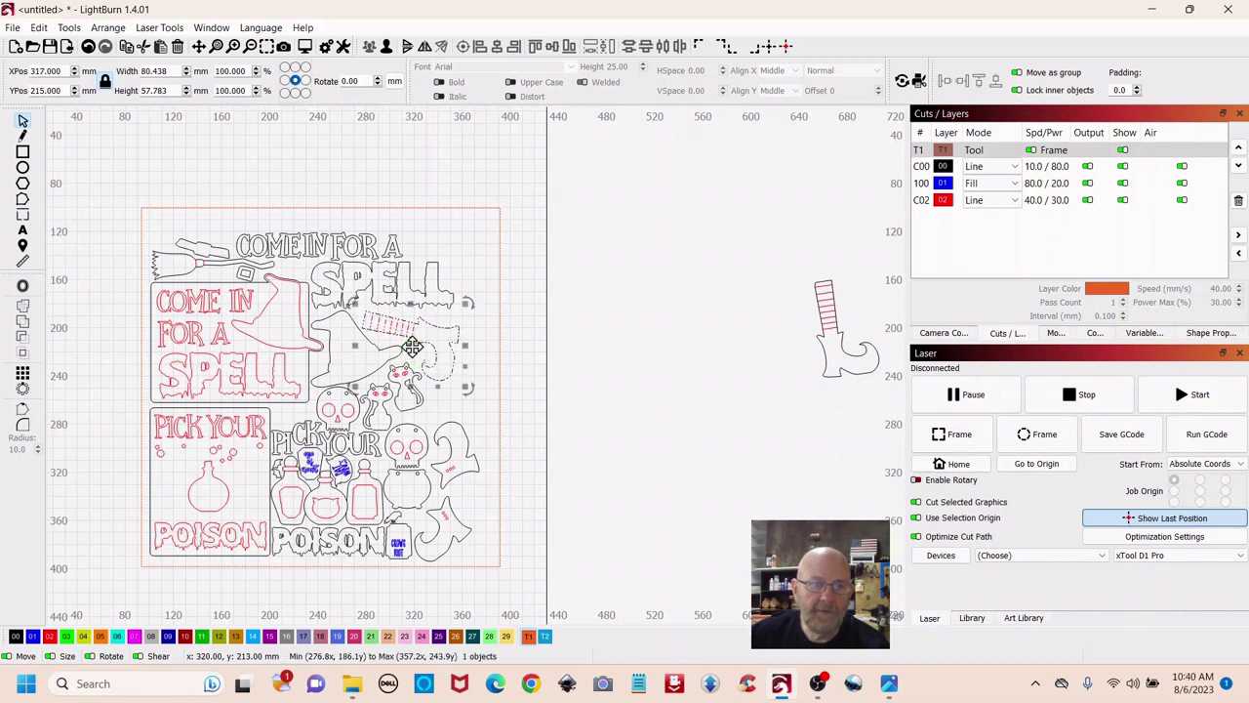
click(687, 429)
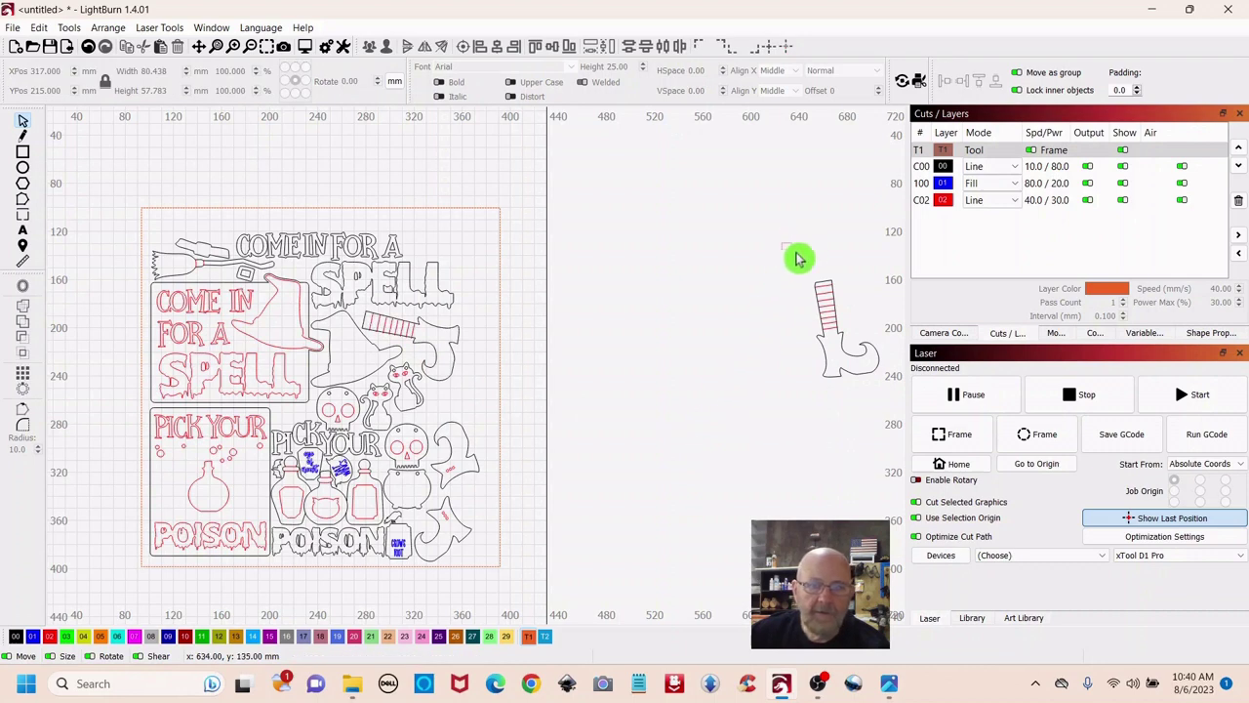
- Turn the second striped boot nearly upside down and fit it beside SPELL in the top-right corner
drag(821, 258, 901, 479)
click(854, 343)
drag(845, 332, 644, 371)
drag(686, 310, 602, 427)
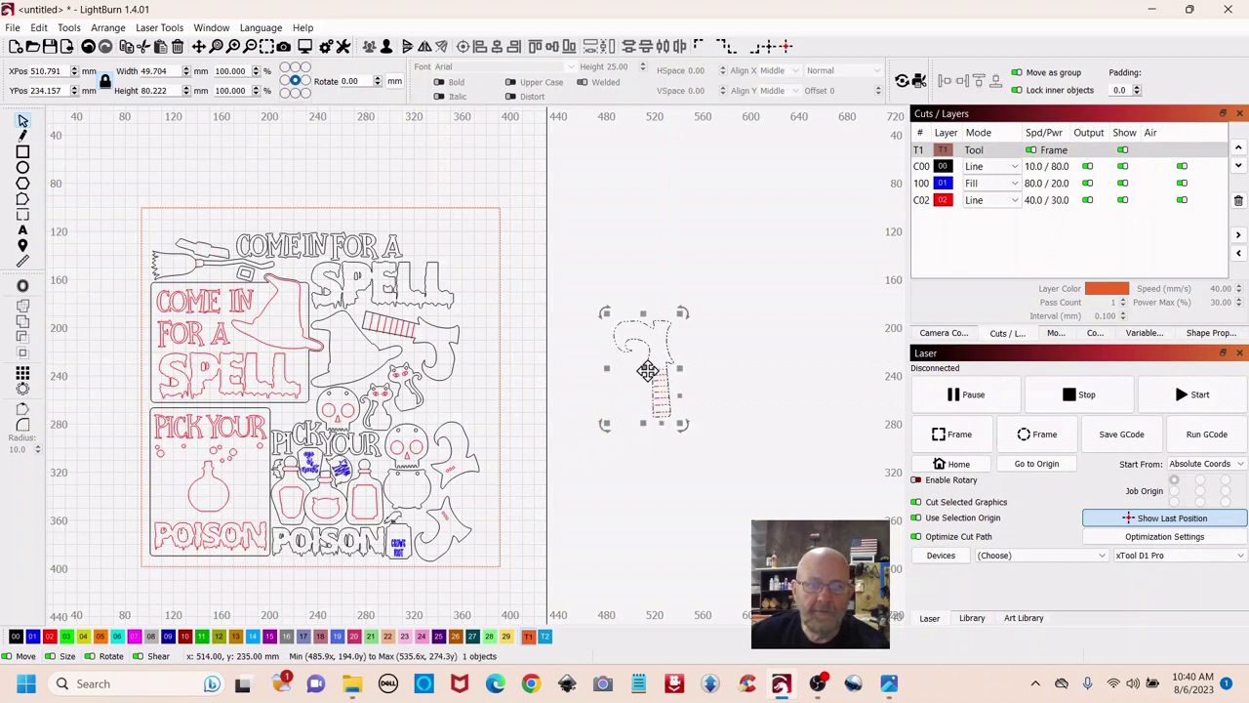
drag(647, 369, 460, 282)
drag(416, 216, 414, 231)
drag(459, 271, 448, 278)
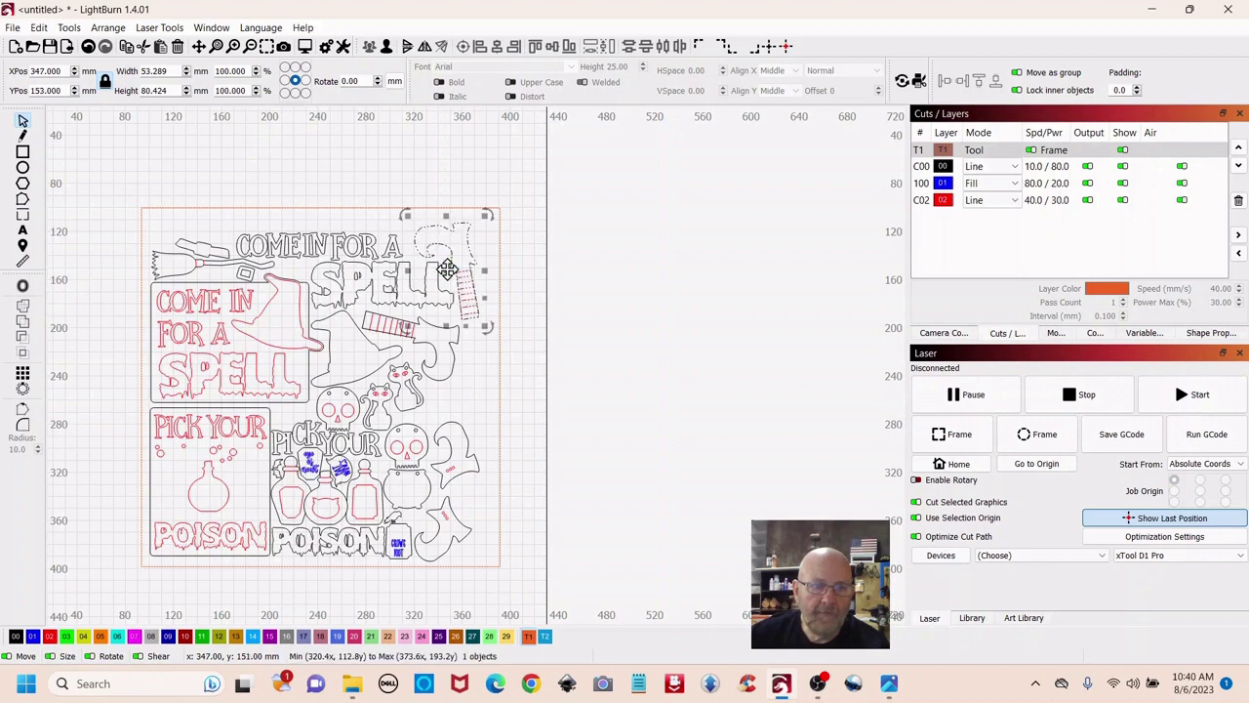
click(593, 433)
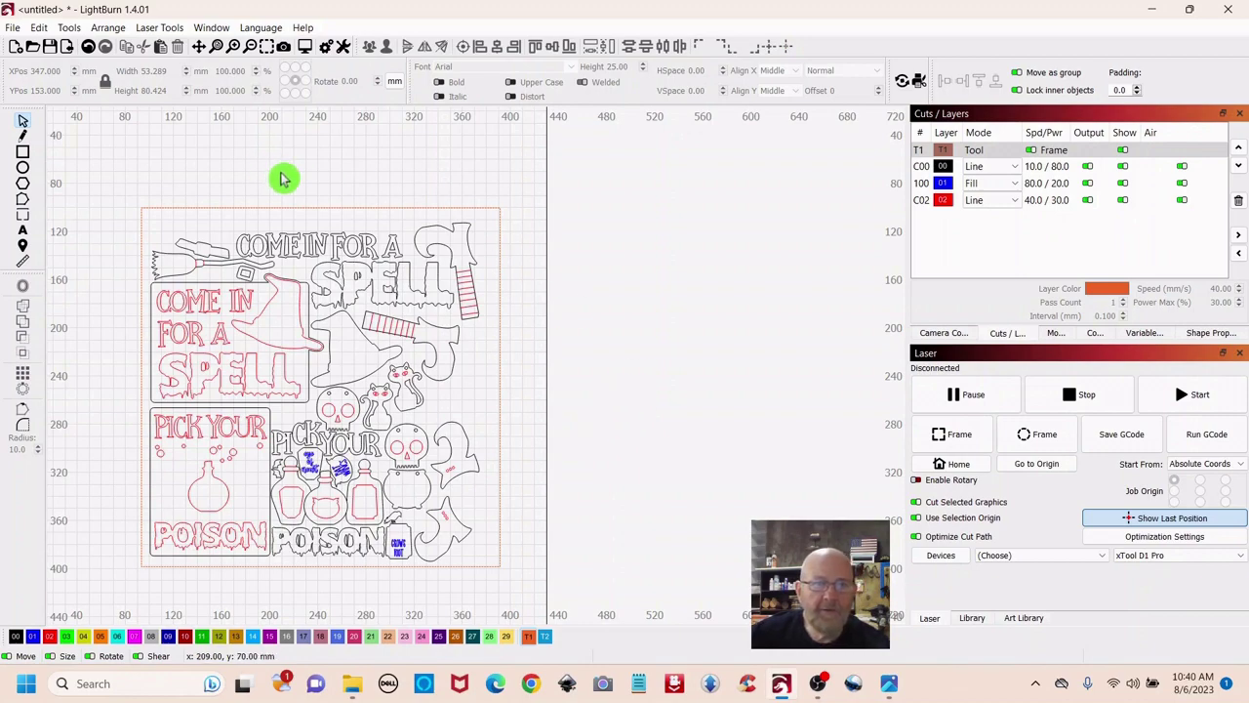
drag(282, 178, 505, 169)
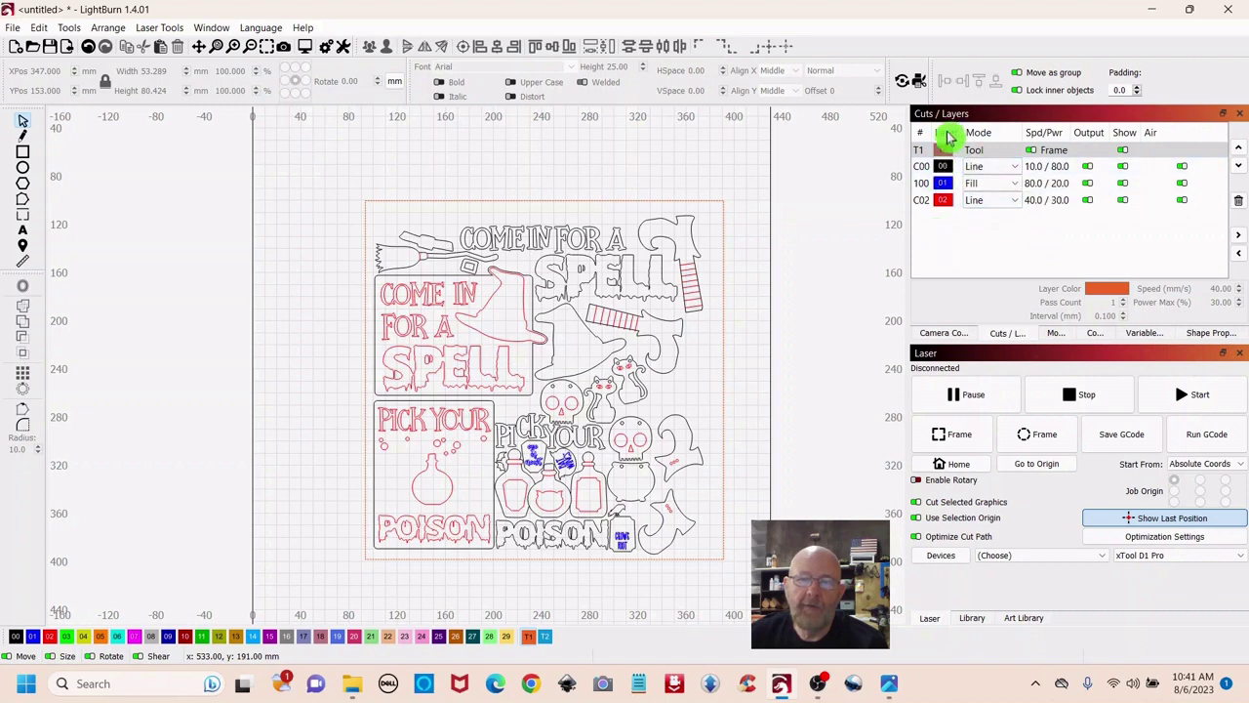
- Set the blue layer to Fill, put it first, and move the red line layer second
click(980, 183)
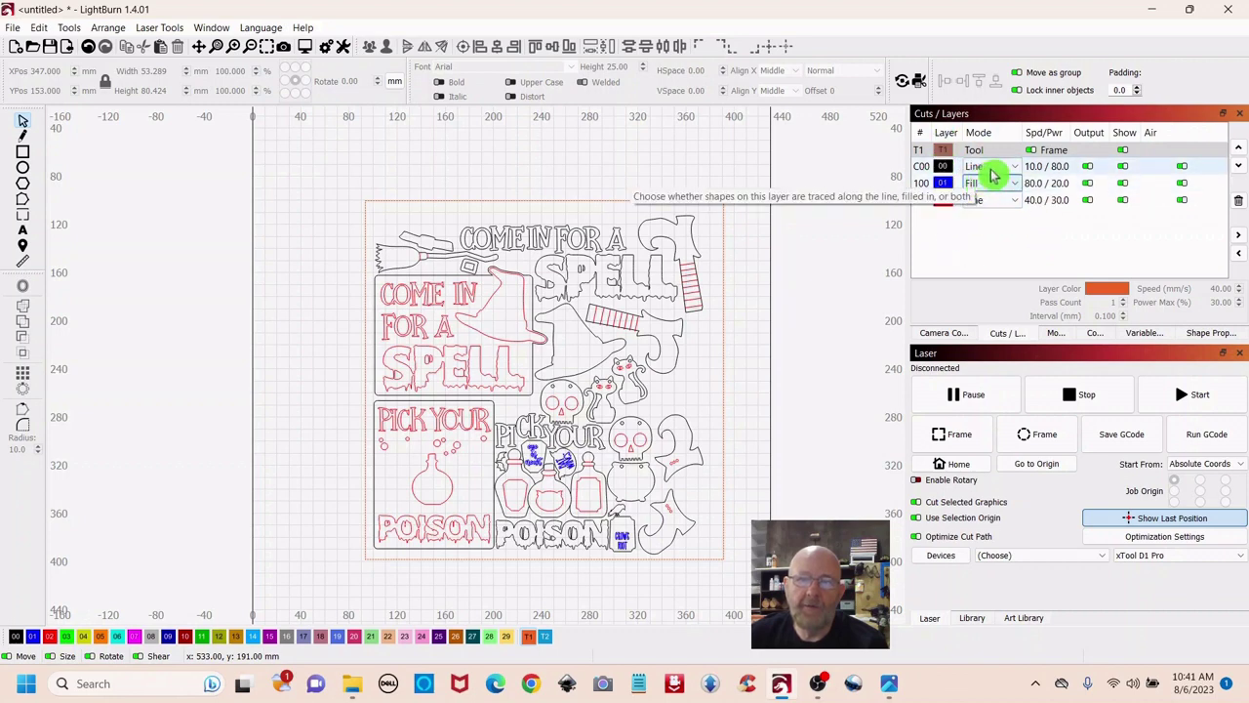
click(991, 176)
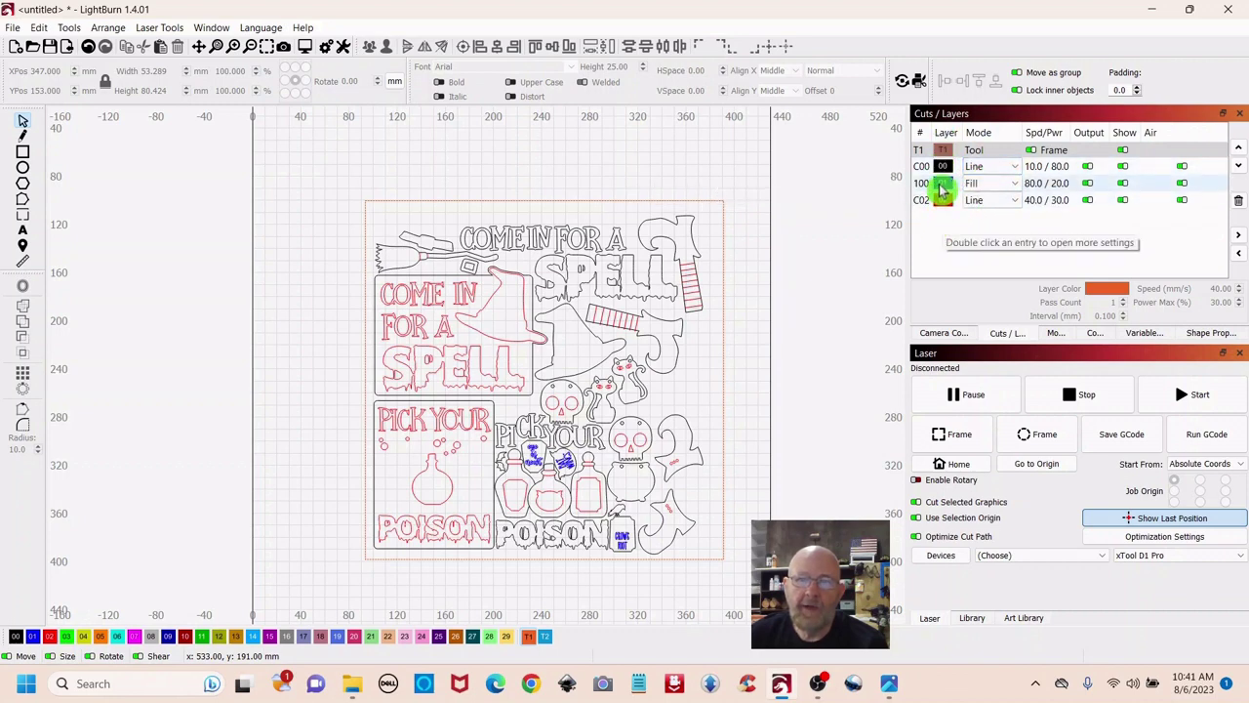
drag(941, 186, 941, 151)
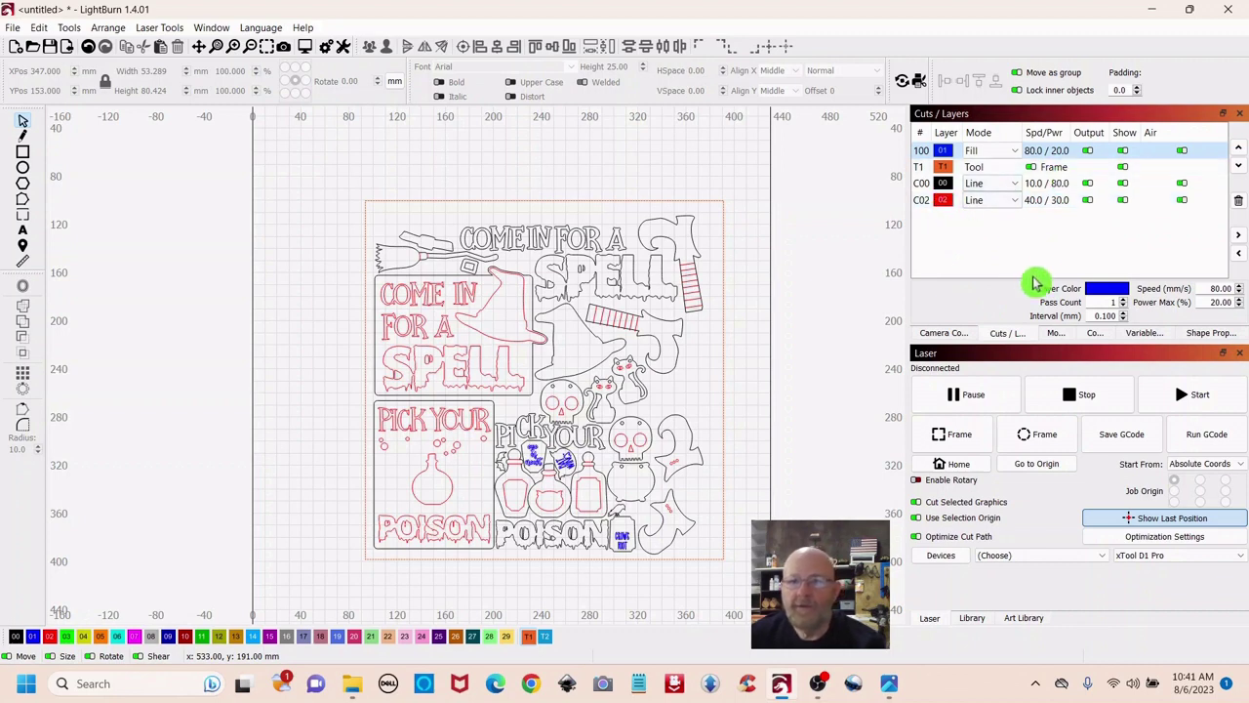
drag(945, 201, 946, 169)
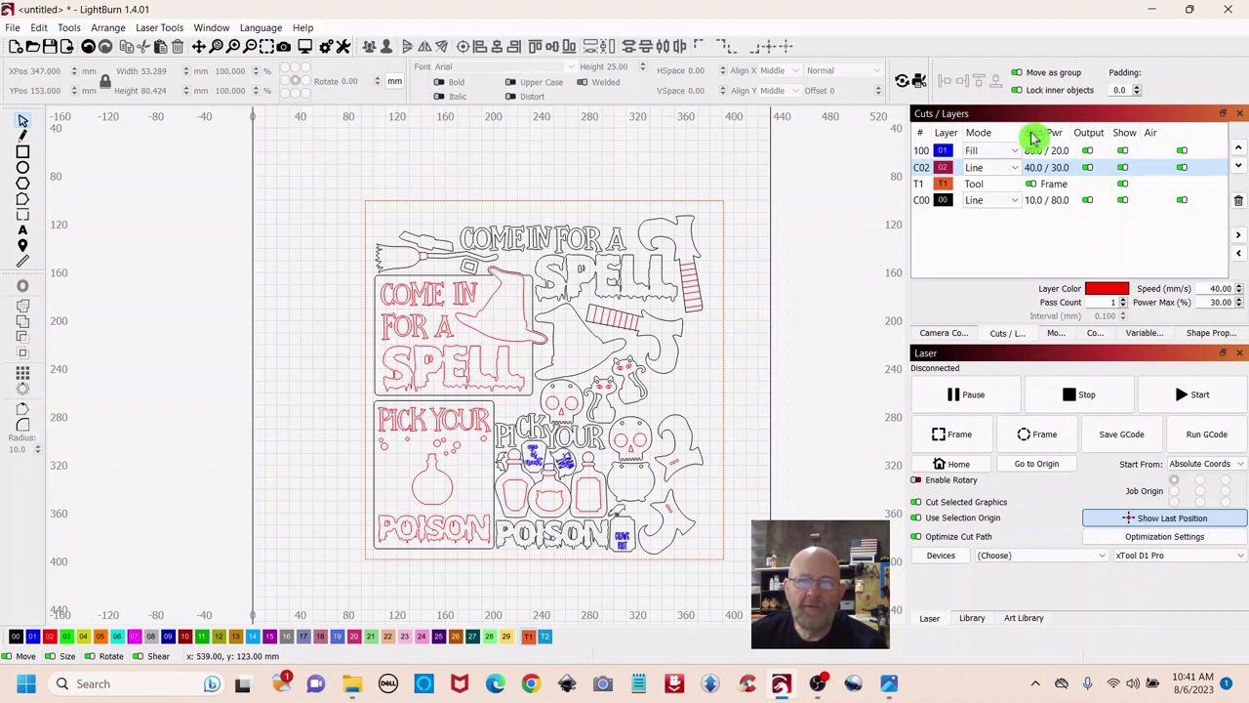
- Hide and re-show the red C02 and black C00 layers to check their parts
click(944, 169)
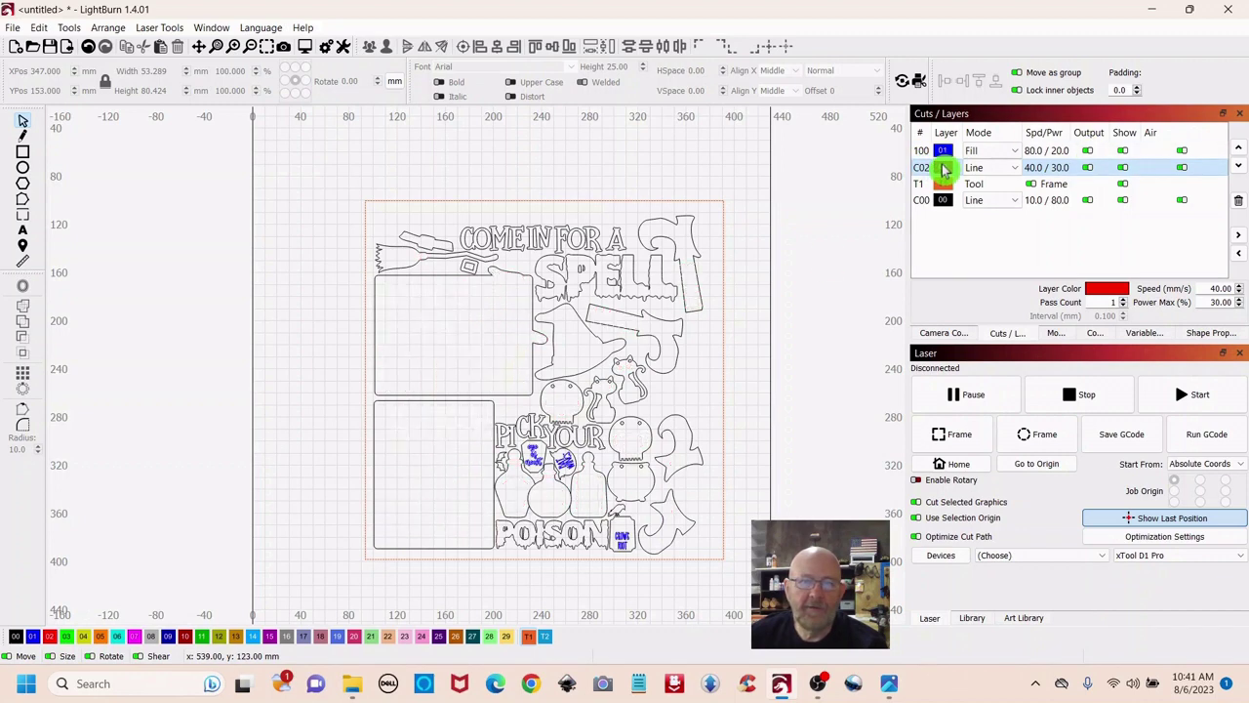
click(944, 201)
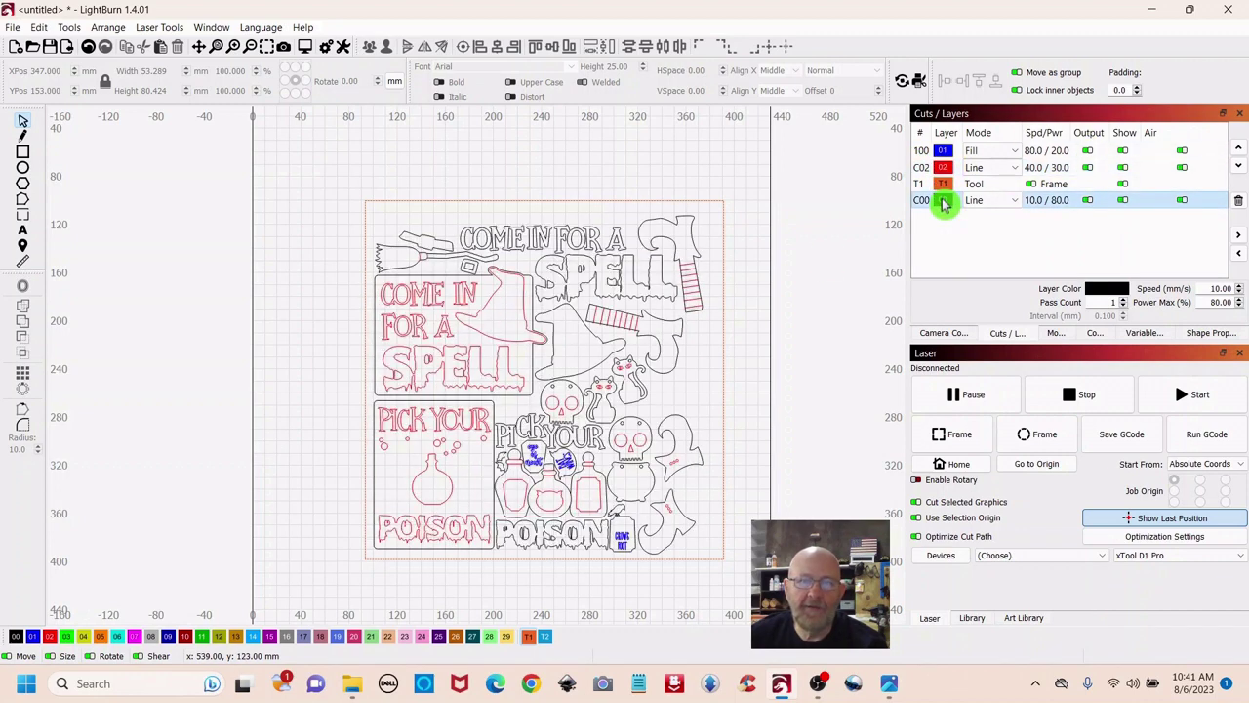
click(948, 170)
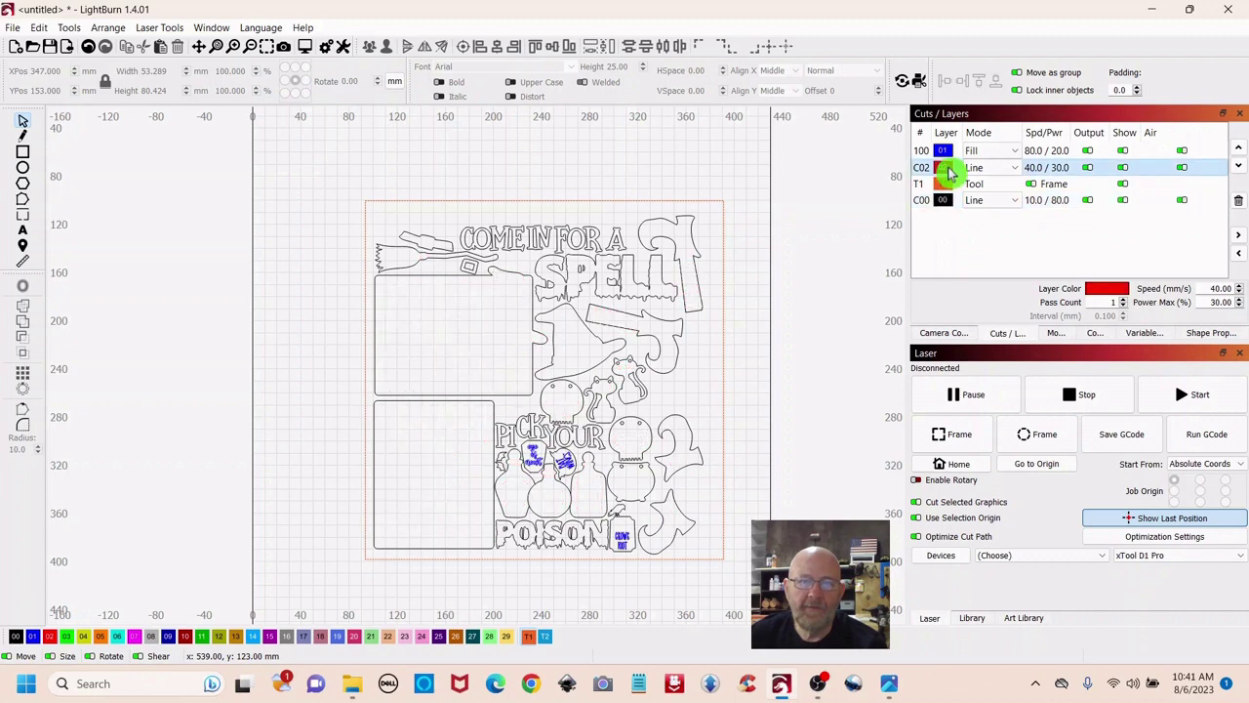
click(950, 170)
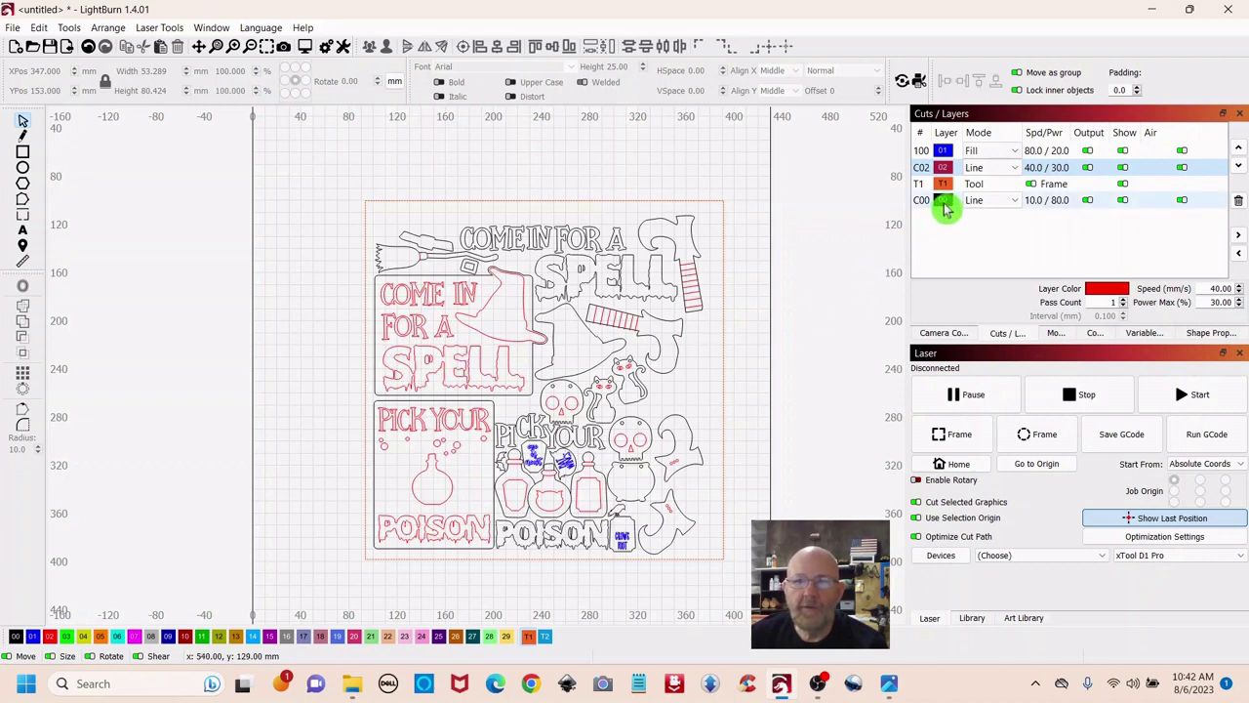
- Move the black C00 cut layer above the T1 Frame layer, making it third
drag(945, 204, 945, 198)
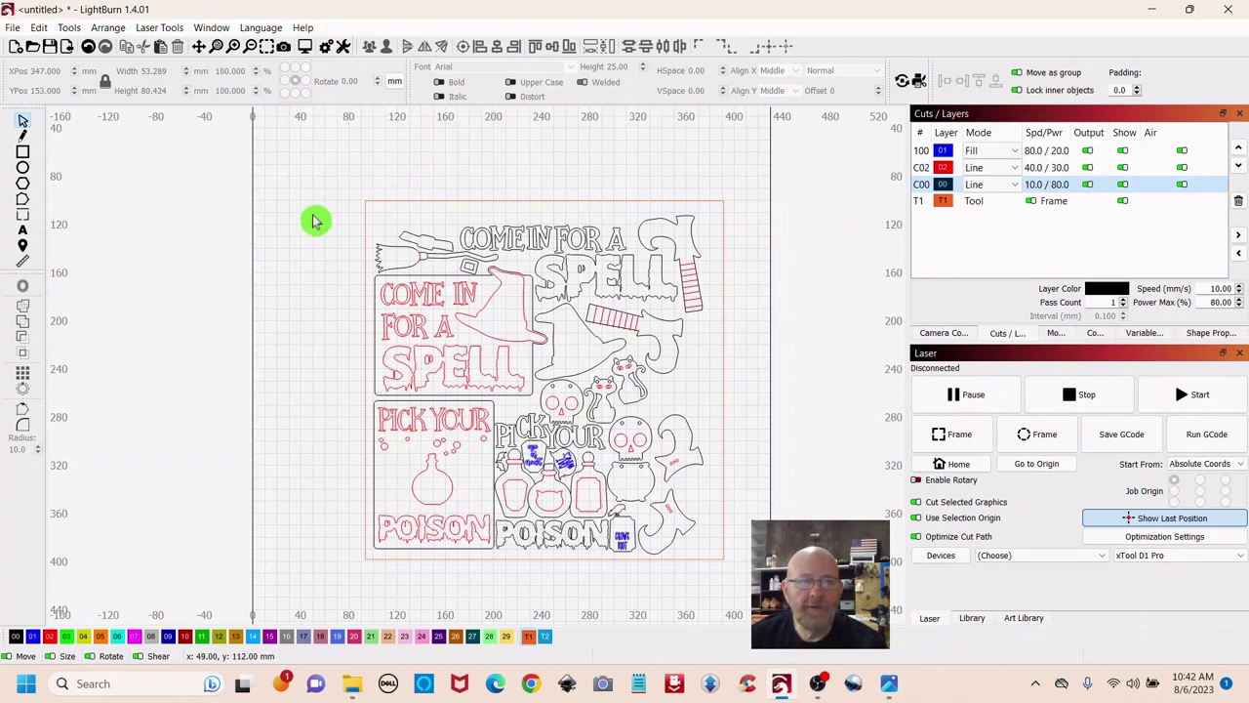
click(24, 247)
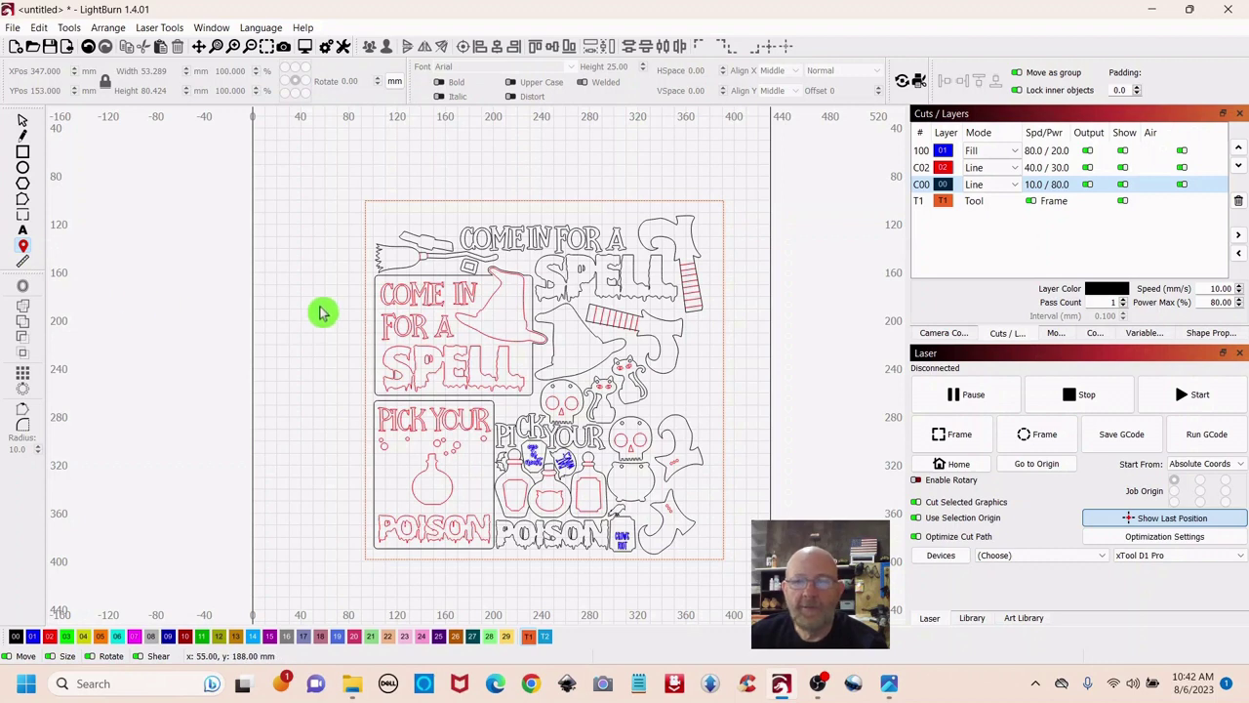
click(373, 213)
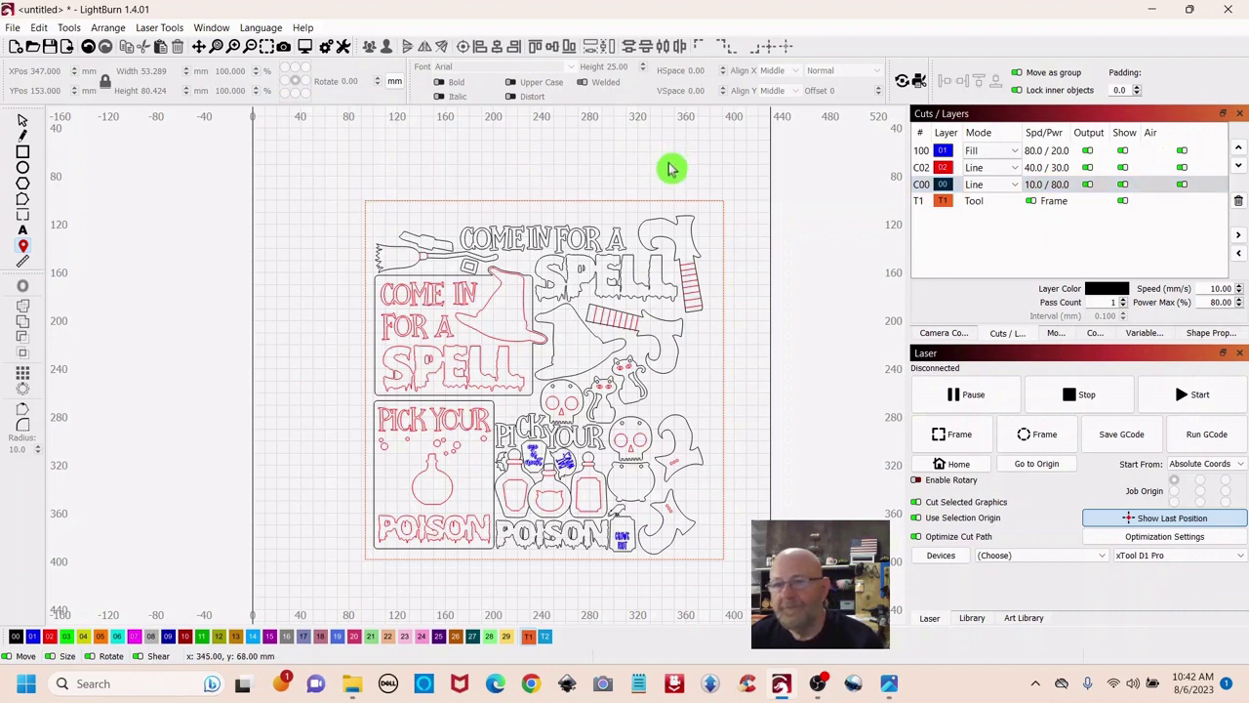
click(290, 457)
click(398, 519)
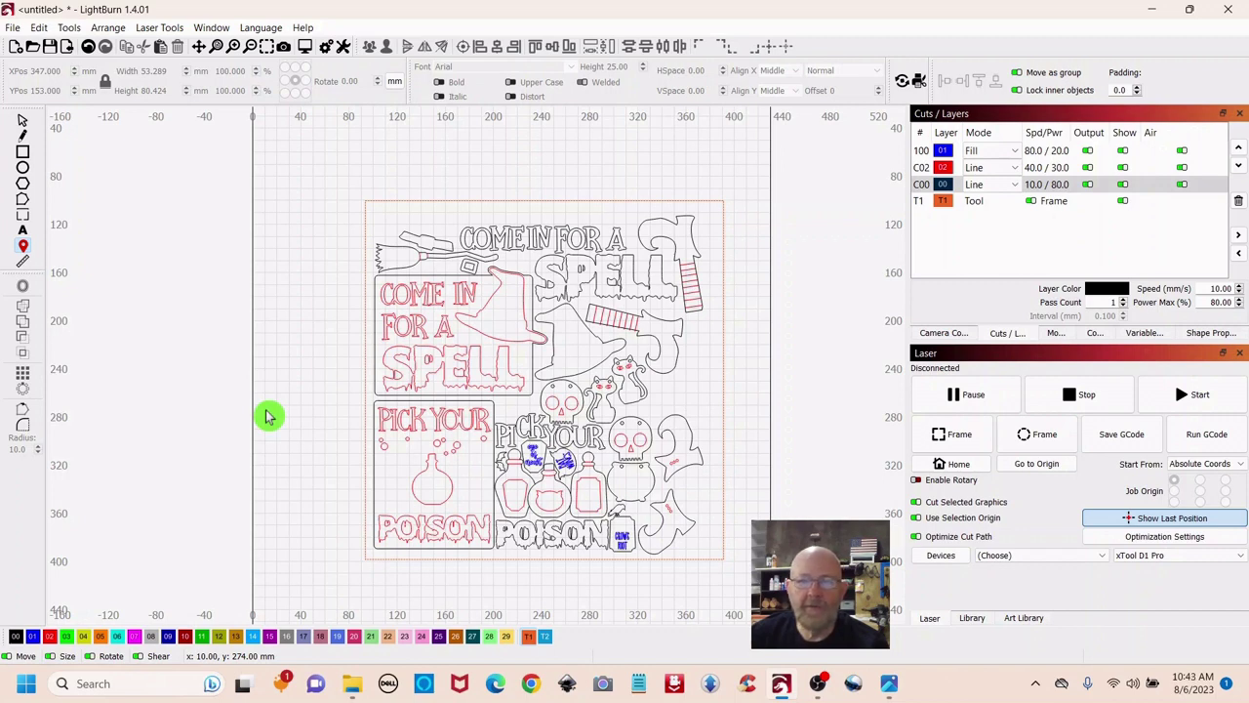
key(Escape)
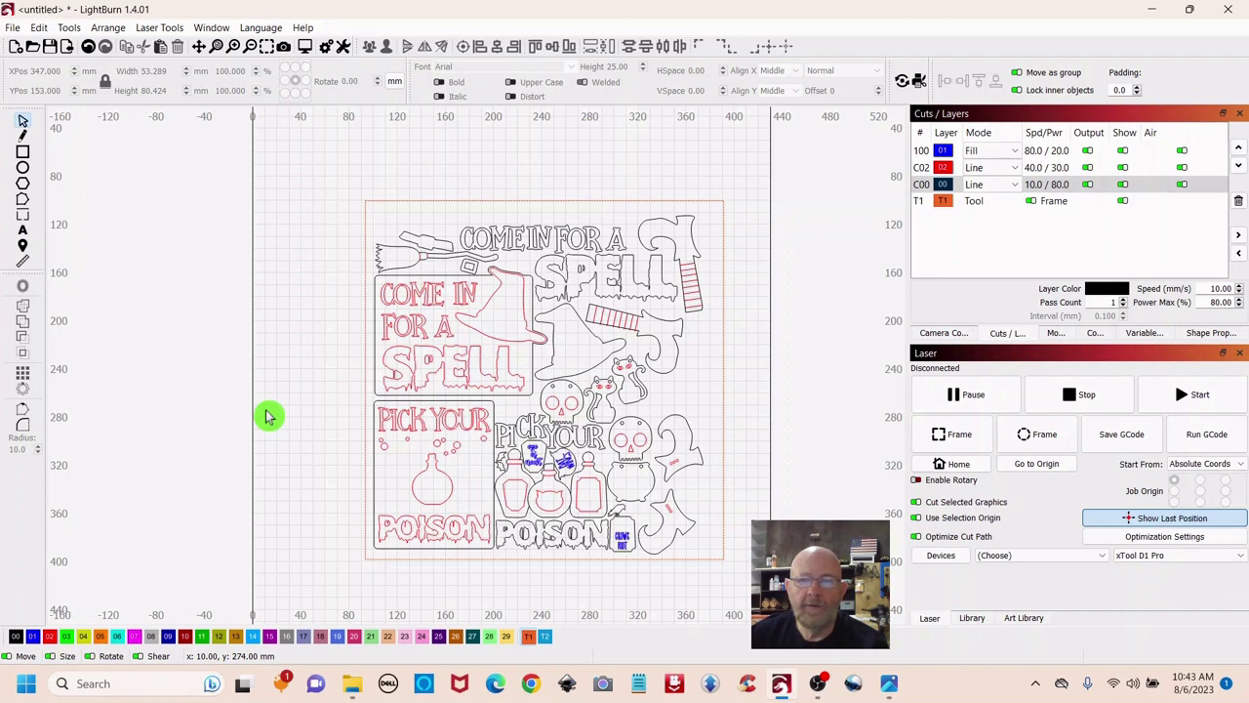